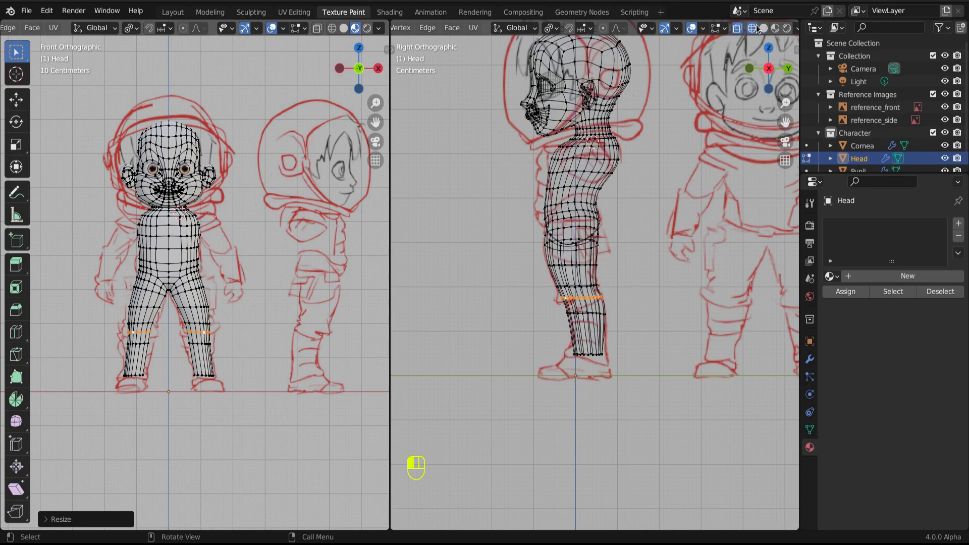
# - Select the block of side faces at the shoulder and round it into a circle with the LoopTools Circle operation
pyautogui.scroll(4, 637, 209)
pyautogui.keyDown('shift'); pyautogui.moveTo(637, 209); pyautogui.dragTo(653, 383, button='middle'); pyautogui.keyUp('shift')
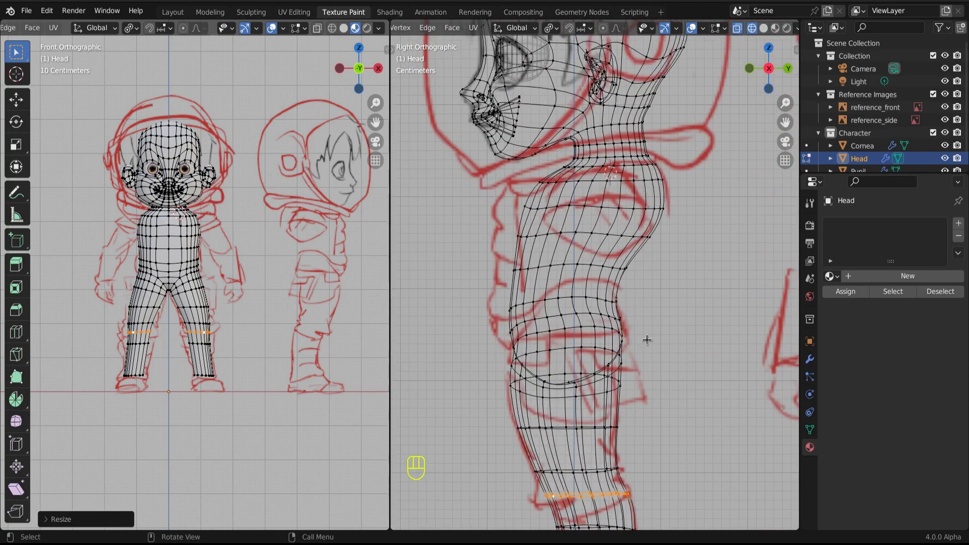
pyautogui.scroll(2, 644, 340)
pyautogui.scroll(-2, 640, 253)
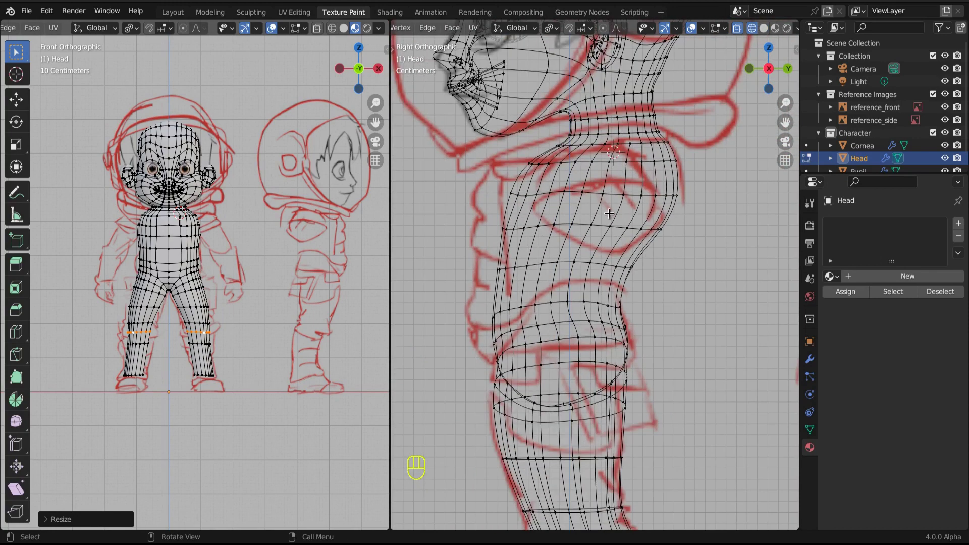
pyautogui.press('3')
pyautogui.click(601, 179)
pyautogui.keyDown('shift'); pyautogui.click(615, 181); pyautogui.keyUp('shift')
pyautogui.keyDown('shift'); pyautogui.click(630, 192); pyautogui.keyUp('shift')
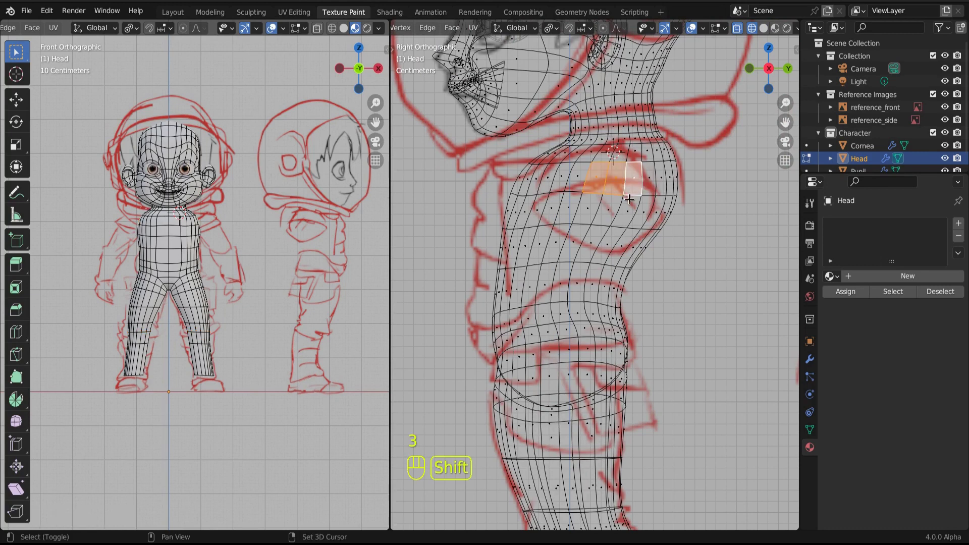
pyautogui.keyDown('shift'); pyautogui.click(617, 211); pyautogui.keyUp('shift')
pyautogui.keyDown('shift'); pyautogui.click(590, 210); pyautogui.keyUp('shift')
pyautogui.press('n')
pyautogui.click(732, 76)
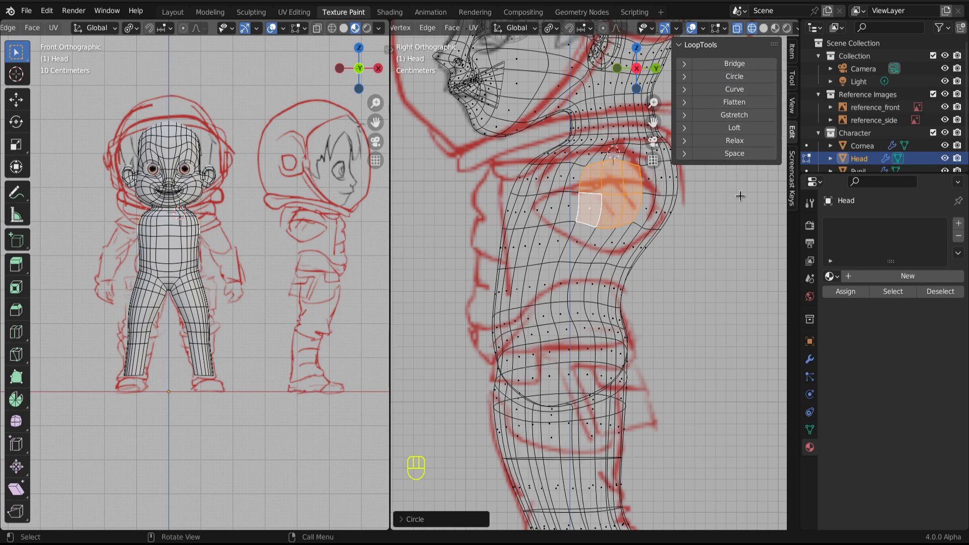
pyautogui.press('n')
# - Delete the rounded shoulder faces and scale the resulting arm-hole edge loop along the Y axis to fit the side reference
pyautogui.press('KP_Decimal')
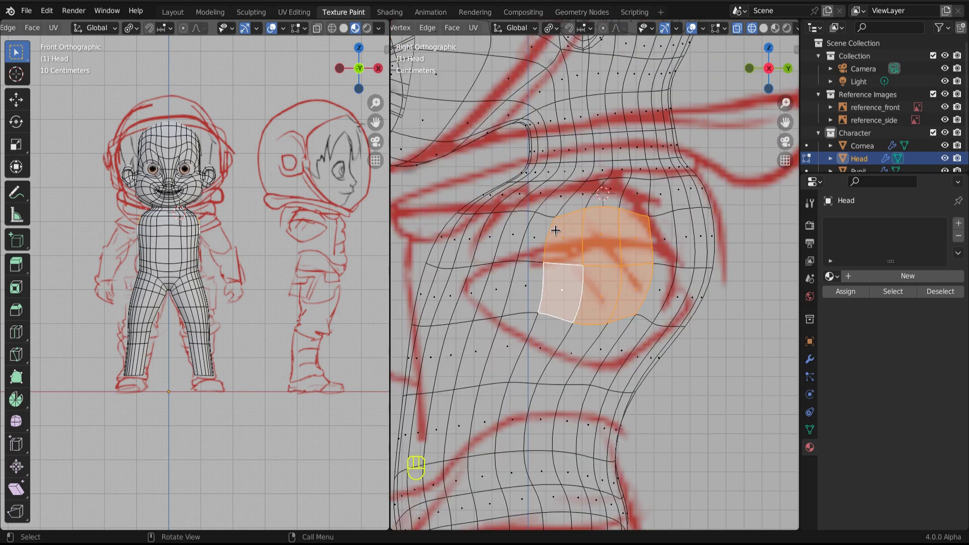
pyautogui.press('Delete')
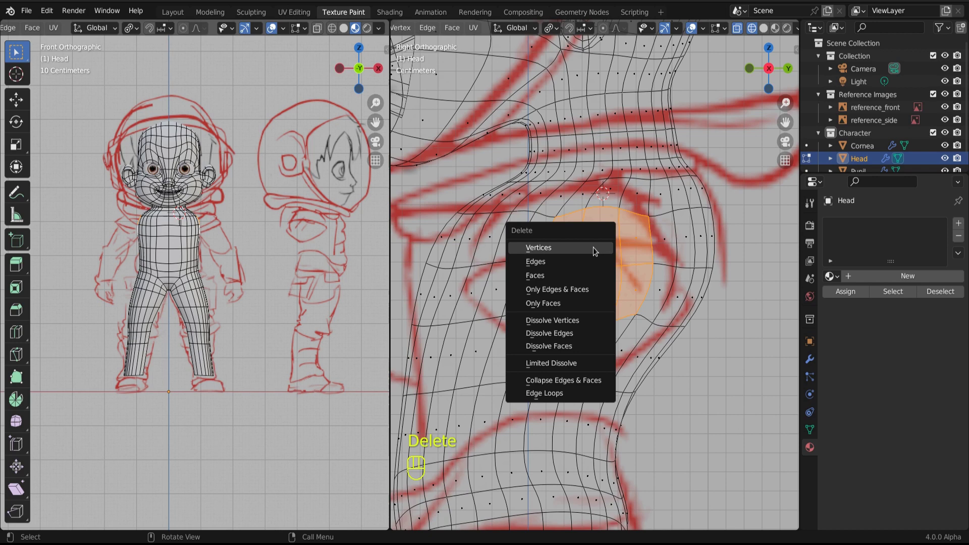
pyautogui.press('Down')
pyautogui.press('Down')
pyautogui.press('Return')
pyautogui.press('s')
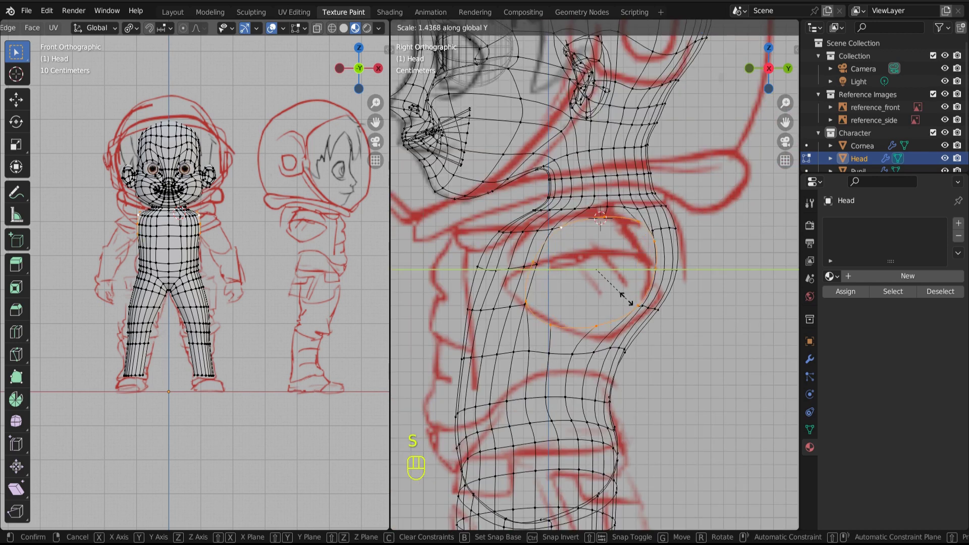
pyautogui.click(607, 299)
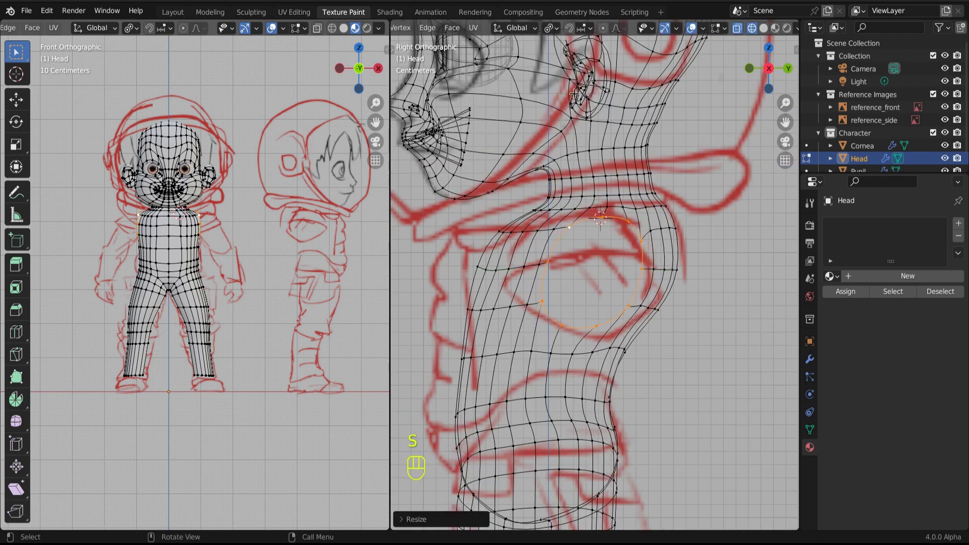
# - Extrude the arm-hole edge loop outward and move it in the front view to follow the shoulder reference
pyautogui.press('e')
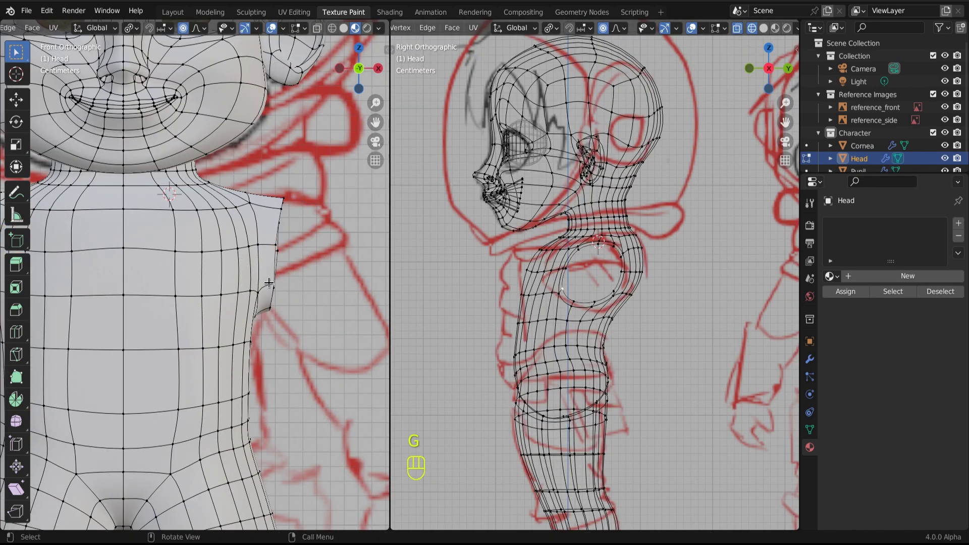
pyautogui.press('g')
pyautogui.click(266, 283)
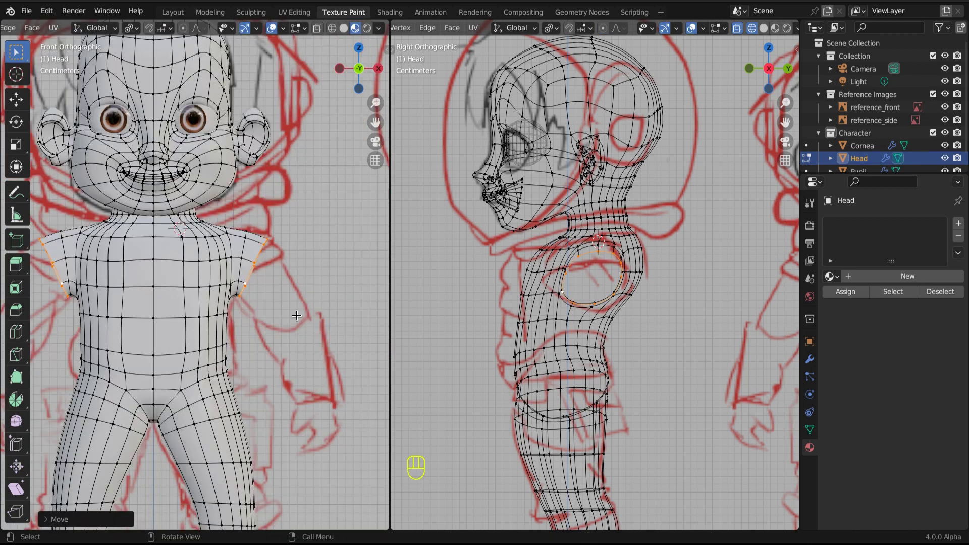
# - Extrude the shoulder opening down along the front reference in several segments to form the arm as far as the wrist
pyautogui.press('e')
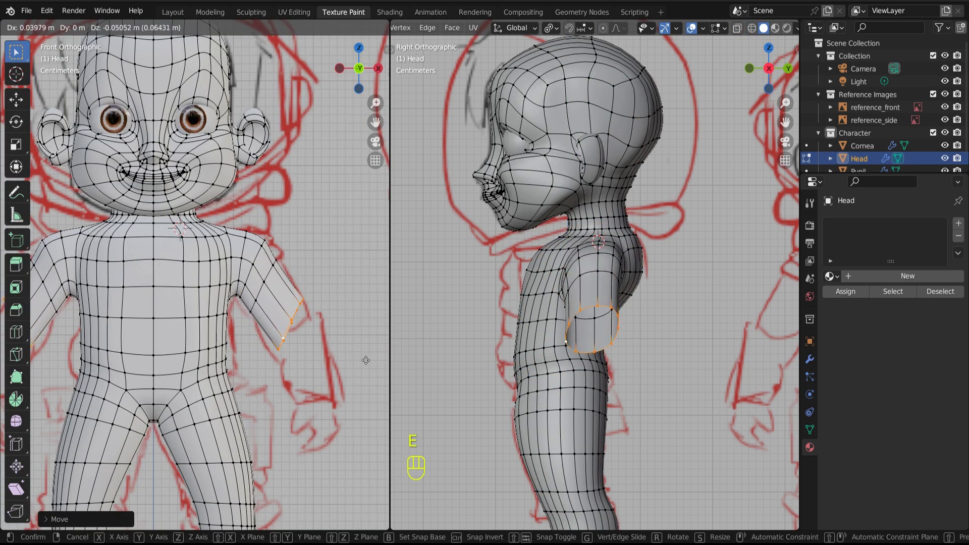
pyautogui.click(334, 391)
pyautogui.press('e')
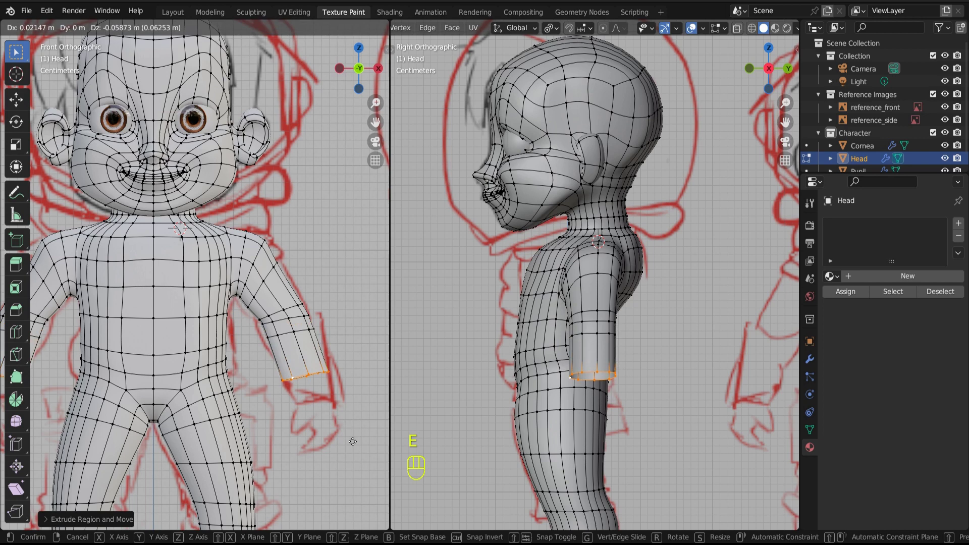
pyautogui.scroll(3, 289, 320)
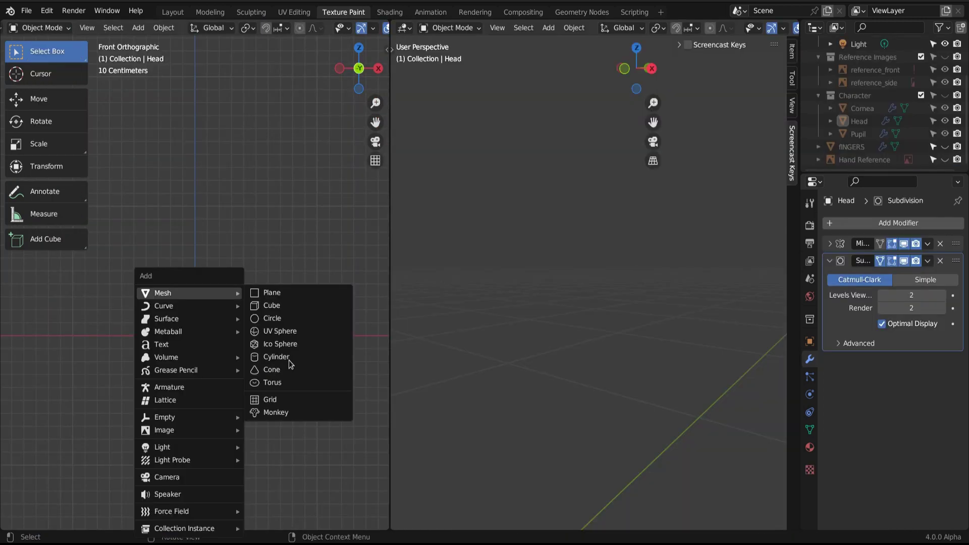
pyautogui.click(275, 360)
# - Set the new cylinder to 8 vertices, a radius of 0.1 m and a depth of 0.2 m
pyautogui.click(225, 368)
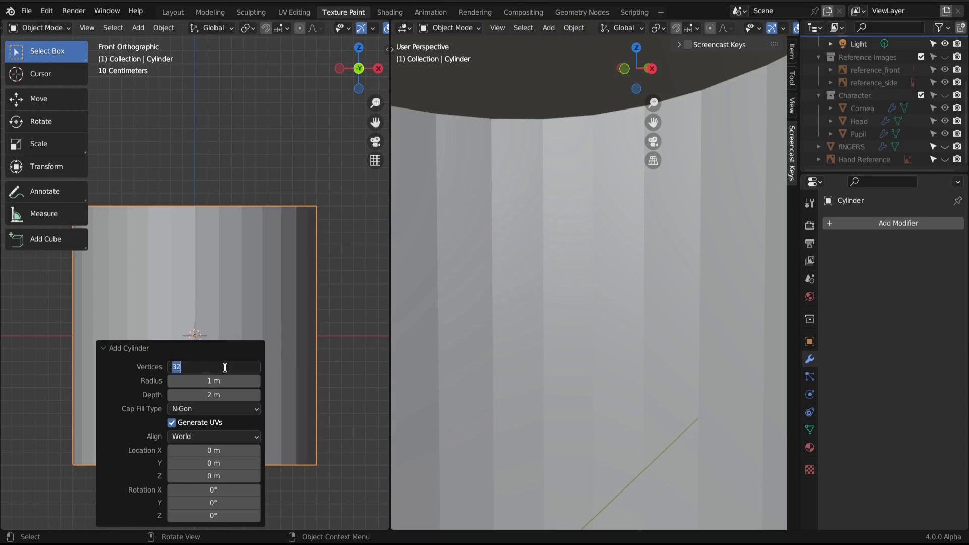
pyautogui.write('8')
pyautogui.press('Tab')
pyautogui.write('0.1')
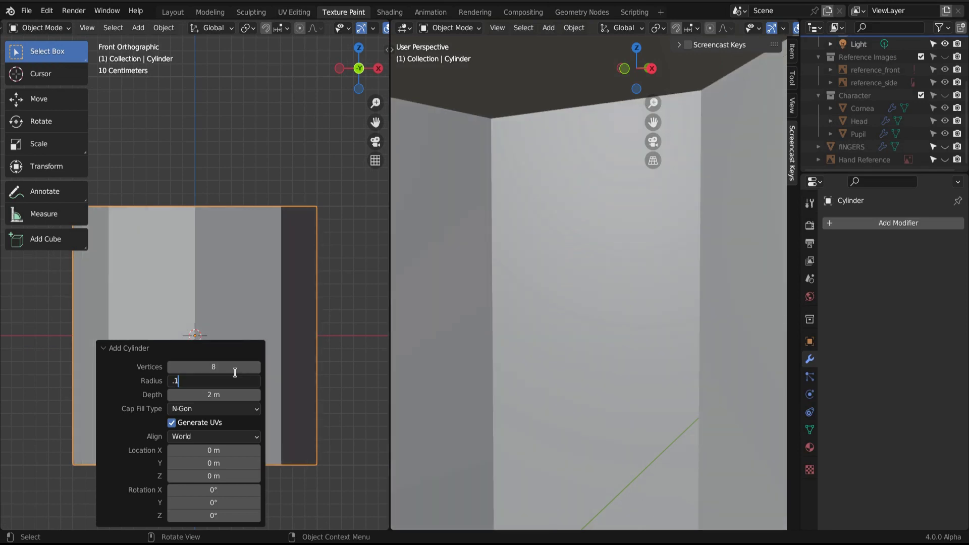
pyautogui.press('Return')
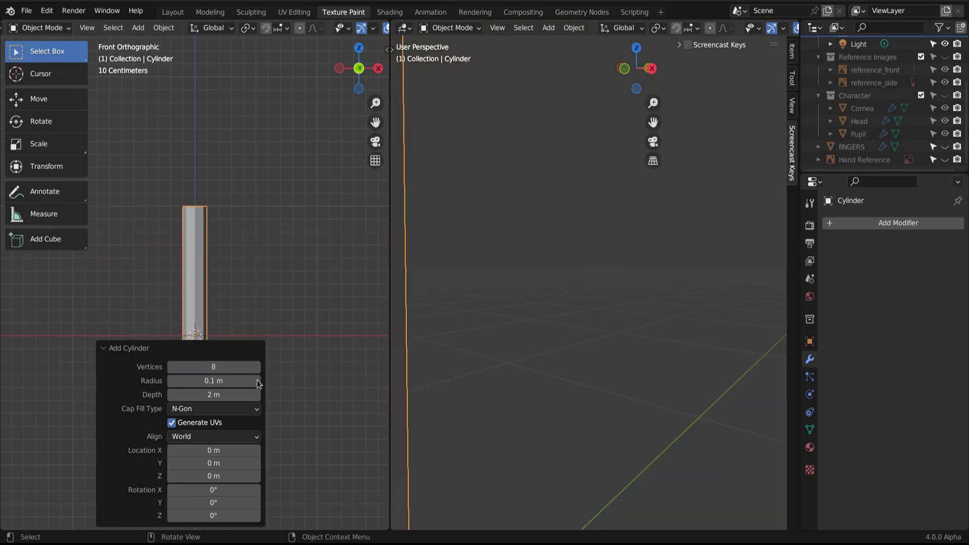
pyautogui.click(208, 395)
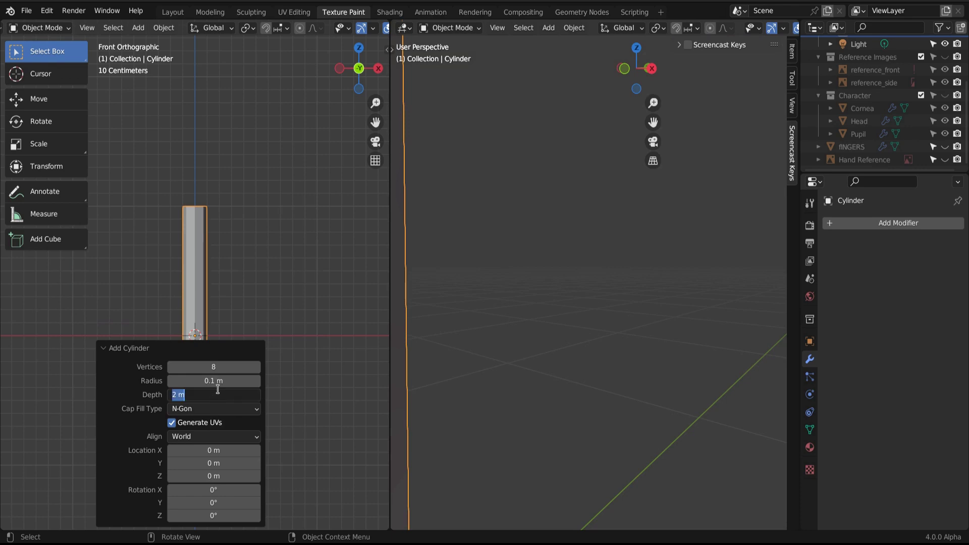
pyautogui.write('.2')
pyautogui.press('Return')
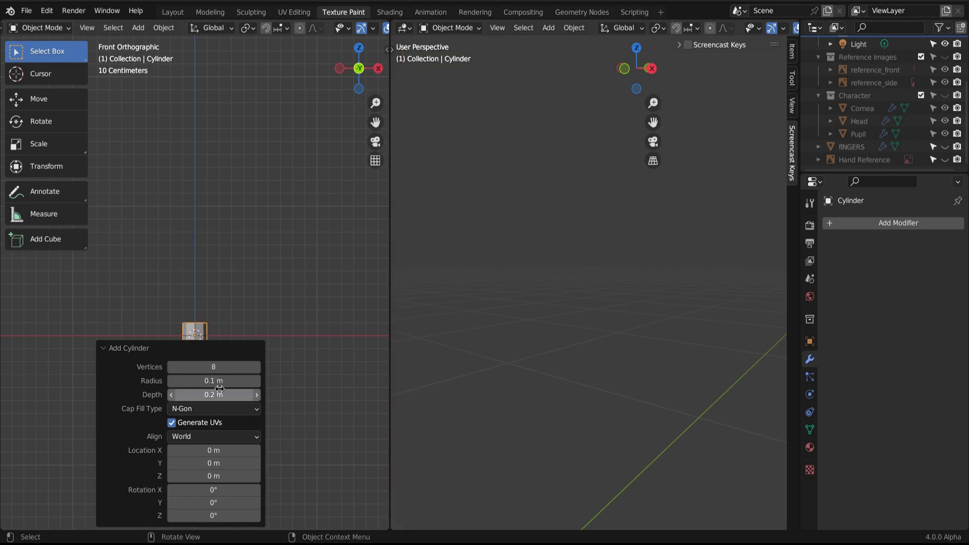
# - Rotate the cylinder 90° so it lies horizontally and stretch it along X by about 3.2
pyautogui.write('r')
pyautogui.write('90')
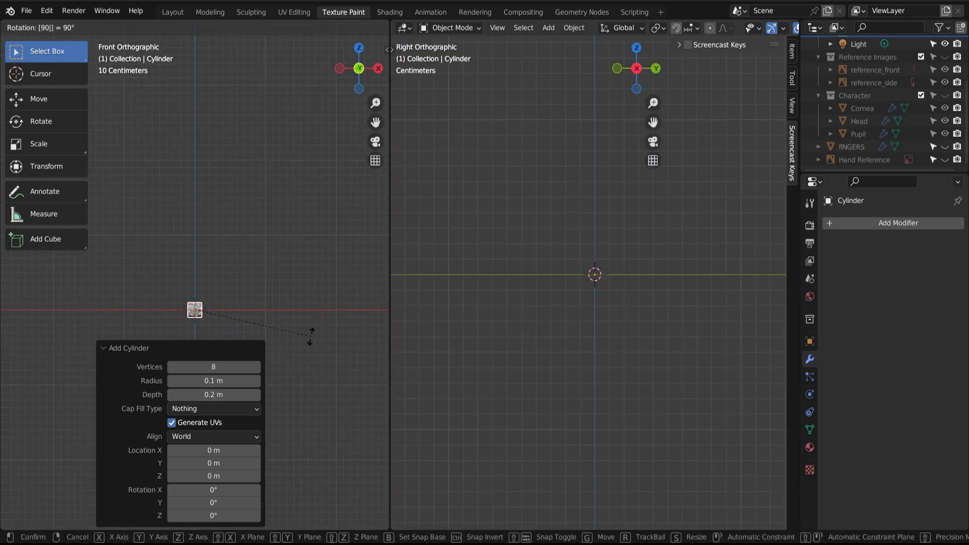
pyautogui.press('Return')
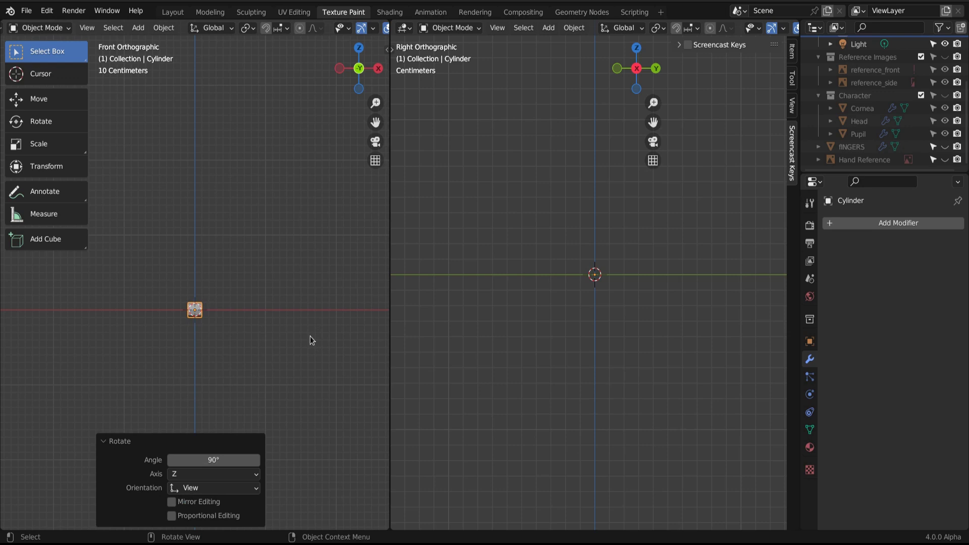
pyautogui.scroll(6, 253, 326)
pyautogui.press('s')
pyautogui.press('x')
pyautogui.click(147, 407)
pyautogui.scroll(-8, 635, 340)
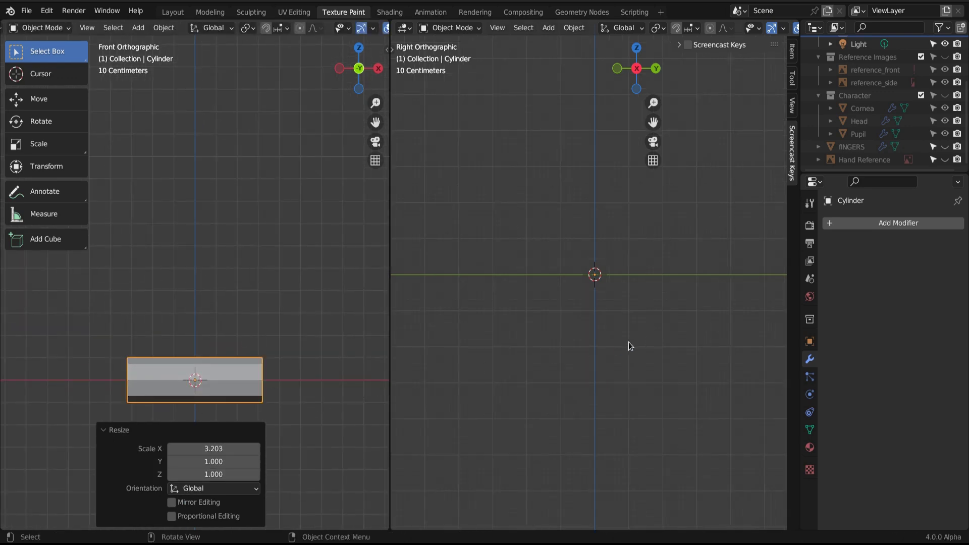
# - Add two crosswise loop cuts to the cylinder in Edit Mode, dividing the finger into three segments
pyautogui.press('KP_7')
pyautogui.press('Tab')
pyautogui.hotkey('ctrl', 'r')
pyautogui.click(612, 264)
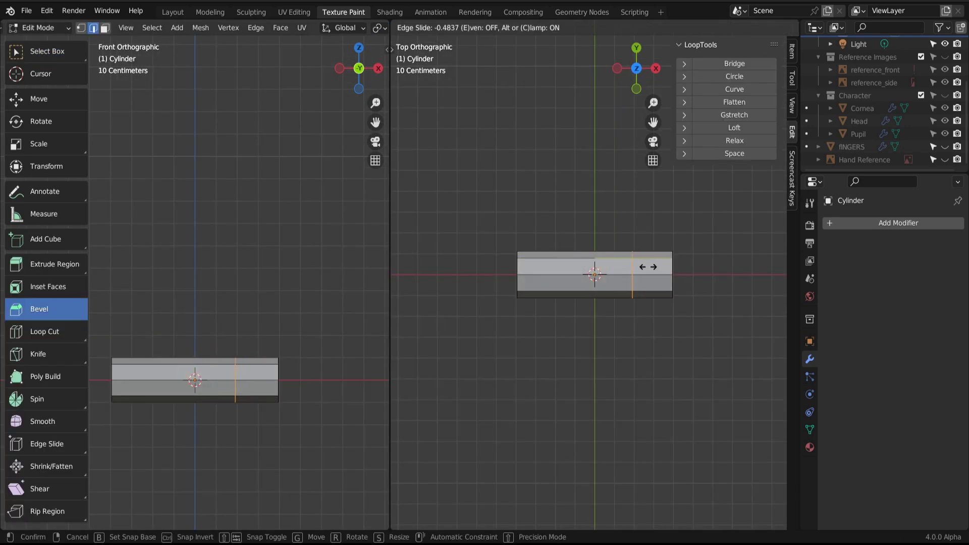
pyautogui.click(647, 266)
pyautogui.hotkey('ctrl', 'r')
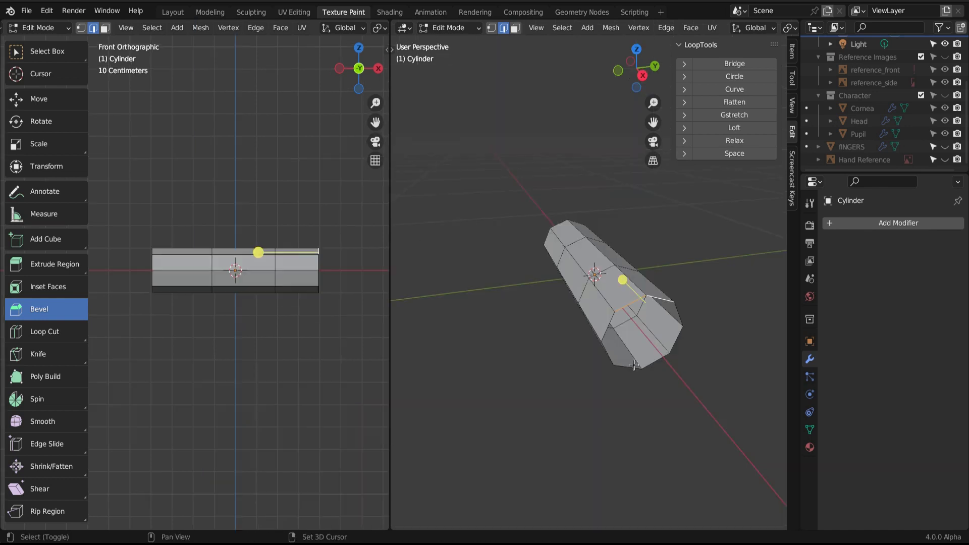
# - Extrude the upper and lower edges of the cylinder's open end and scale them along Z toward the middle
pyautogui.keyDown('shift'); pyautogui.click(637, 359); pyautogui.keyUp('shift')
pyautogui.keyDown('shift'); pyautogui.click(660, 351); pyautogui.keyUp('shift')
pyautogui.moveTo(699, 404); pyautogui.dragTo(662, 363, button='middle')
pyautogui.press('g')
pyautogui.press('s')
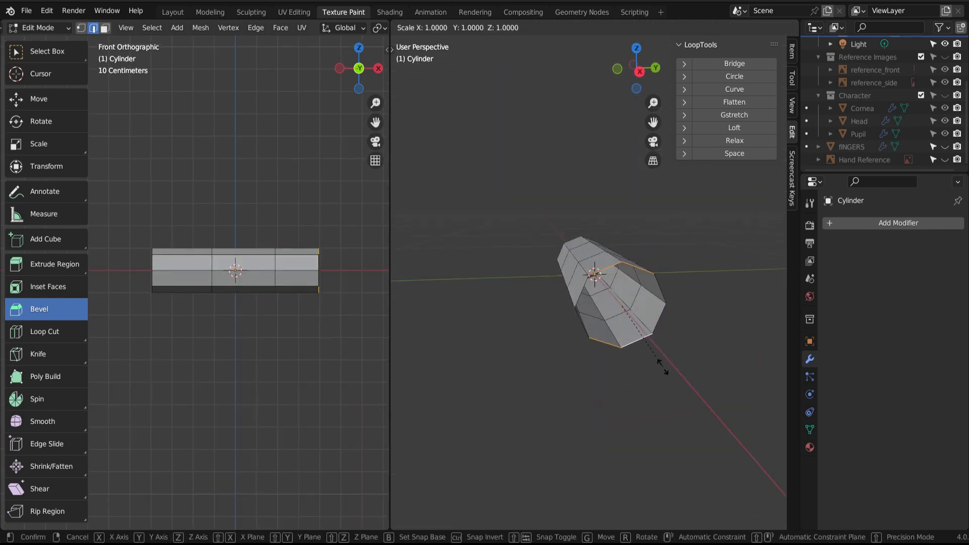
pyautogui.press('z')
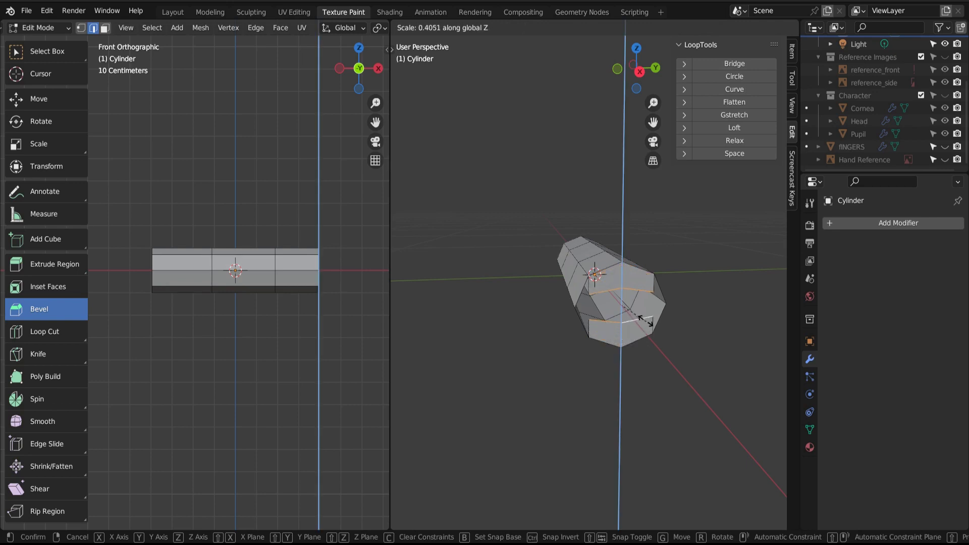
pyautogui.click(628, 311)
# - Merge each of the three facing vertex pairs across the fingertip gap at their center
pyautogui.press('1')
pyautogui.press('KP_Decimal')
pyautogui.moveTo(422, 259); pyautogui.dragTo(465, 301)
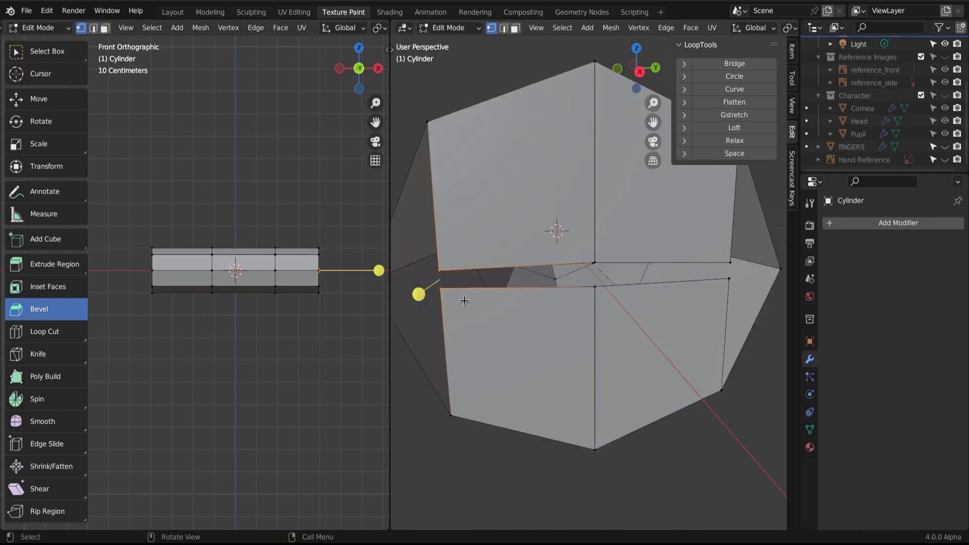
pyautogui.press('m')
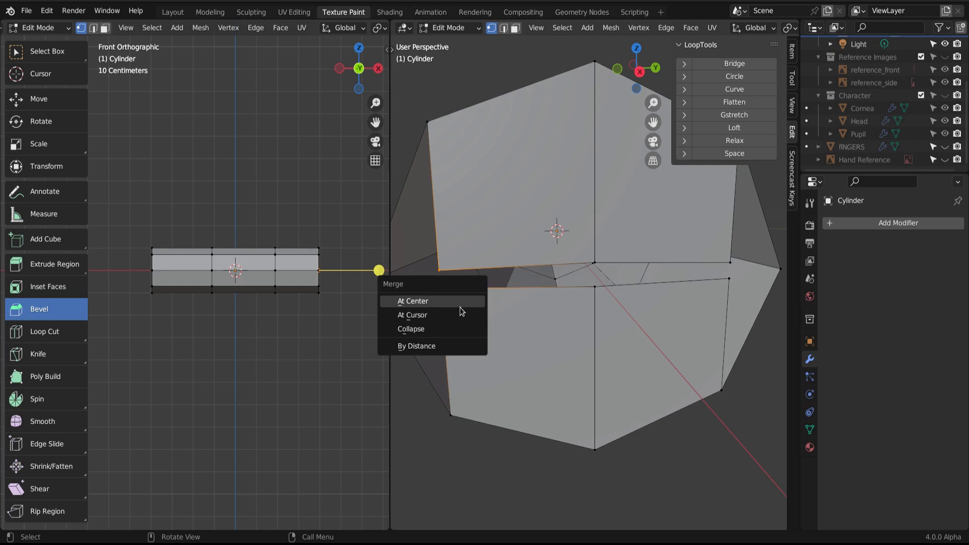
pyautogui.click(464, 303)
pyautogui.moveTo(568, 247); pyautogui.dragTo(611, 303)
pyautogui.press('m')
pyautogui.click(624, 313)
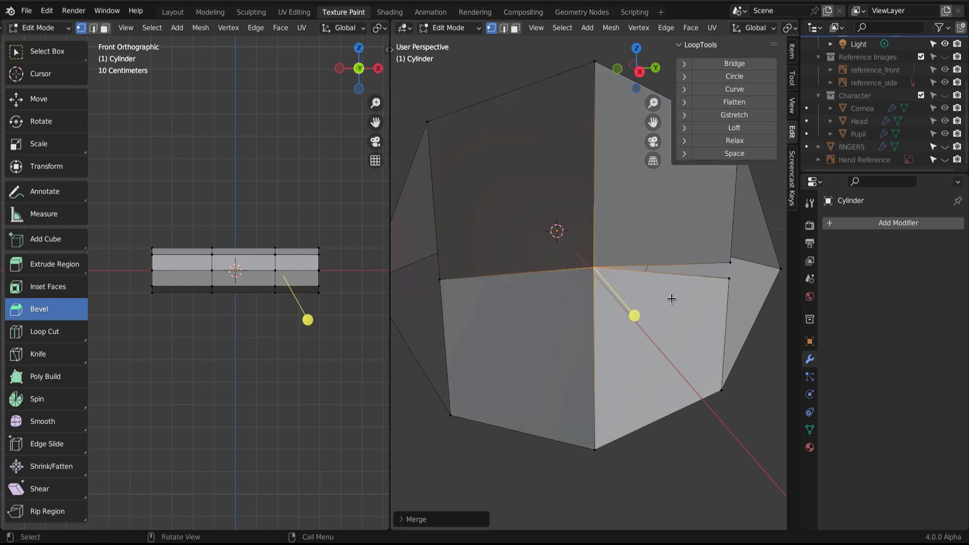
pyautogui.moveTo(712, 246); pyautogui.dragTo(738, 288)
pyautogui.press('m')
pyautogui.click(735, 293)
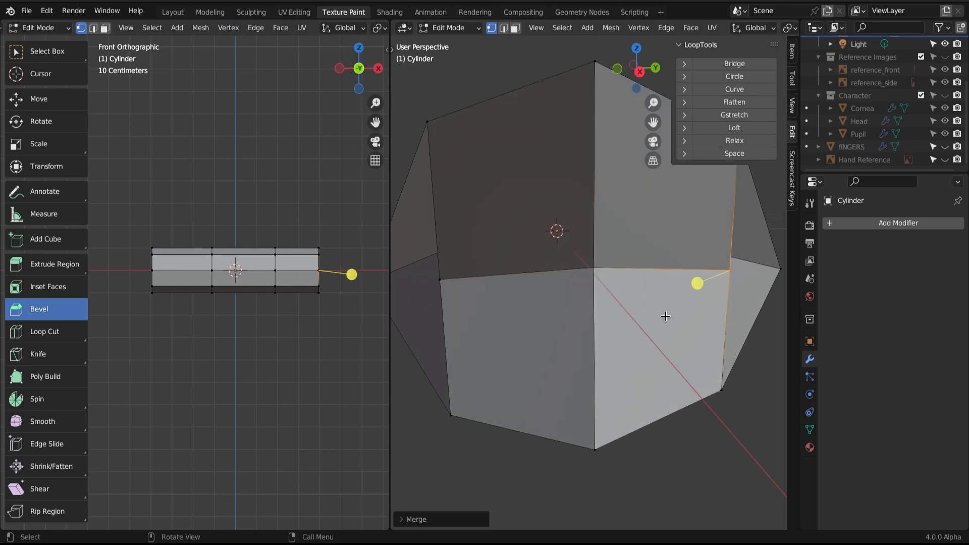
# - Merge the two side vertices of the fingertip cap into the adjacent outer rim vertices using At Last
pyautogui.moveTo(664, 318); pyautogui.dragTo(453, 339, button='middle')
pyautogui.keyDown('shift'); pyautogui.click(453, 339); pyautogui.keyUp('shift')
pyautogui.press('m')
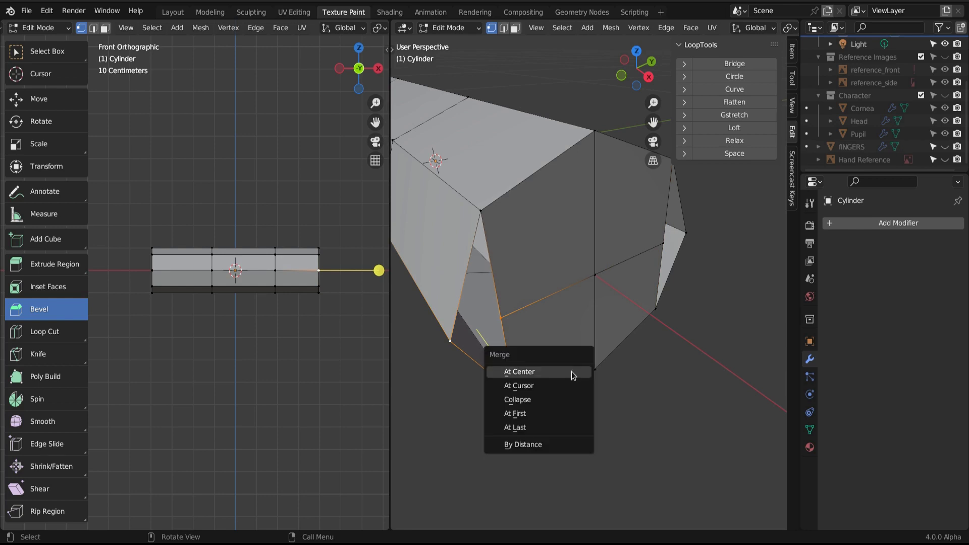
pyautogui.click(566, 423)
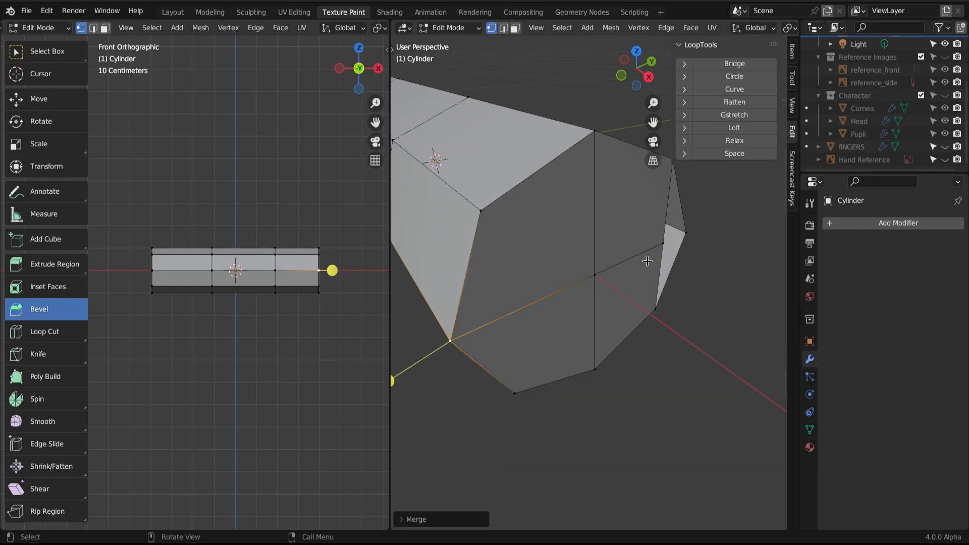
pyautogui.click(663, 244)
pyautogui.keyDown('shift'); pyautogui.click(686, 232); pyautogui.keyUp('shift')
pyautogui.press('m')
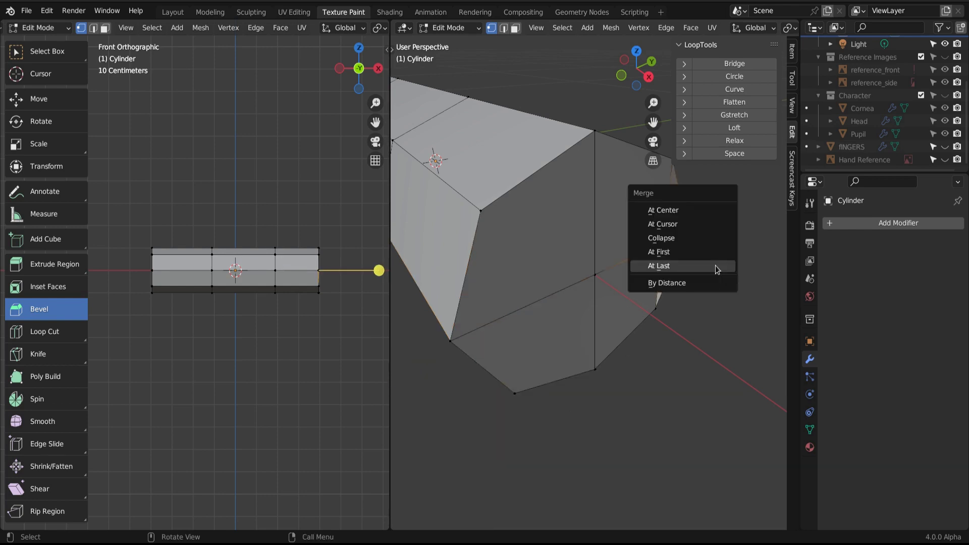
pyautogui.click(717, 269)
# - Add a loop cut to the fingertip segment and slide it close to the neighbouring joint loop
pyautogui.press('KP_7')
pyautogui.hotkey('ctrl', 'r')
pyautogui.click(666, 273)
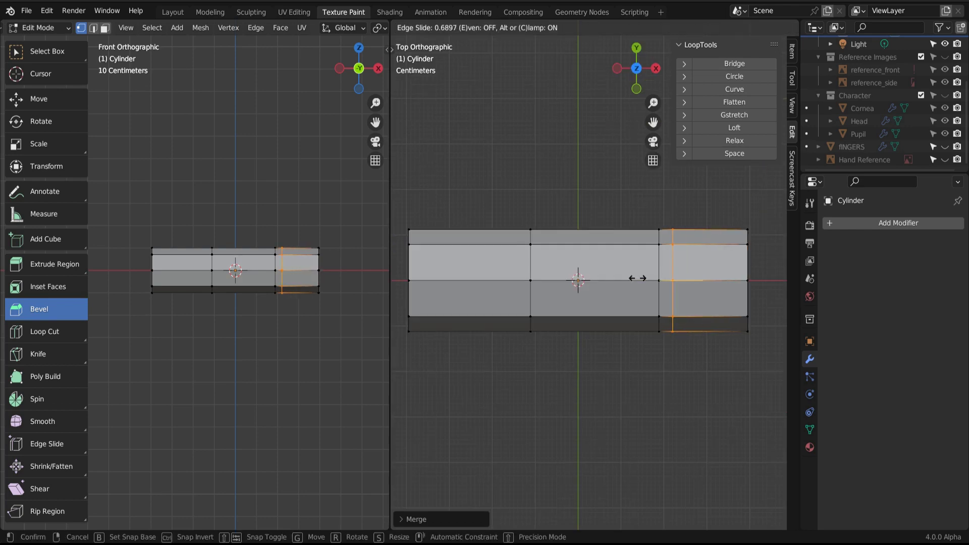
pyautogui.click(638, 278)
# - Scale the upper vertices of the fingertip's end along Y to narrow the tip
pyautogui.moveTo(637, 278); pyautogui.dragTo(671, 315, button='middle')
pyautogui.press('s')
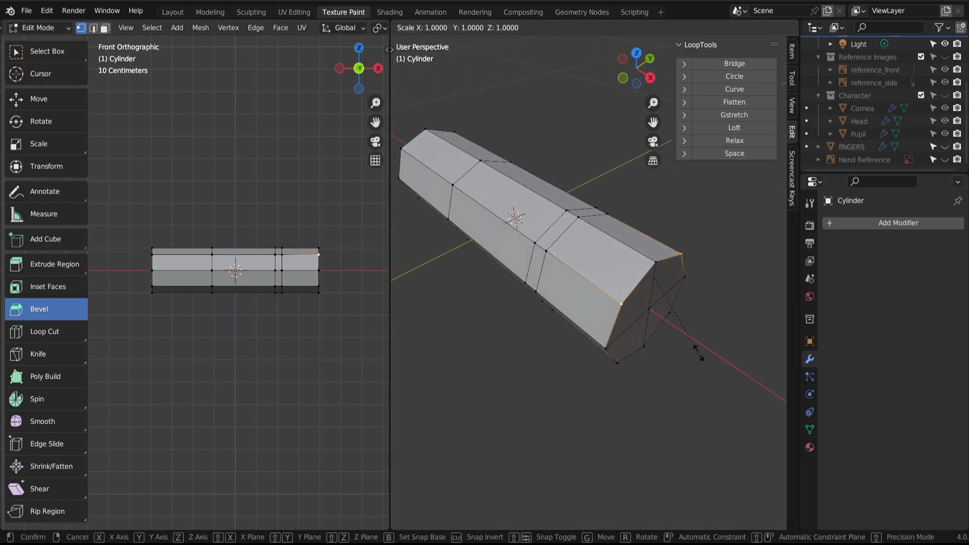
pyautogui.press('y')
# - Extrude the two upper fingertip faces in place, scale them inward, and extrude them again slightly upward to form the nail
pyautogui.press('e')
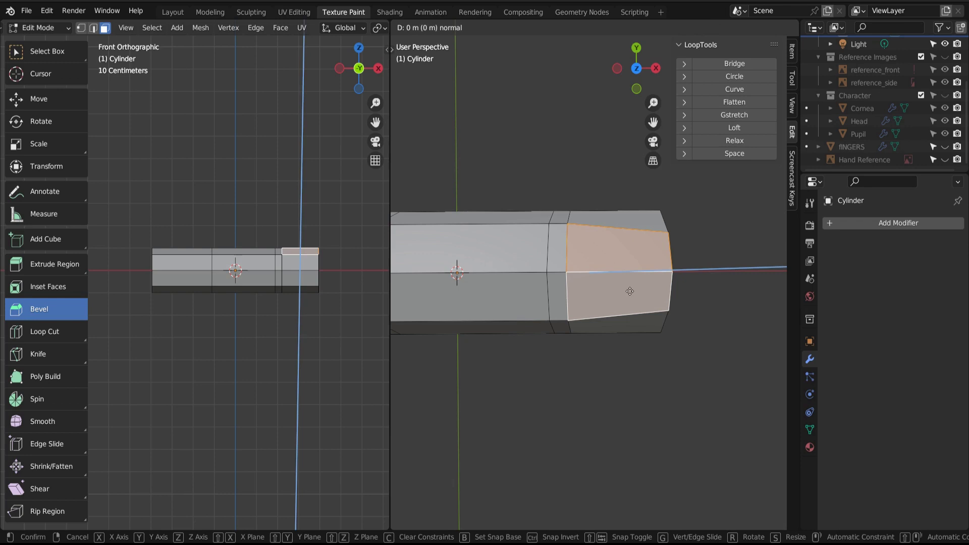
pyautogui.press('s')
pyautogui.click(626, 289)
pyautogui.moveTo(626, 289); pyautogui.dragTo(569, 368, button='middle')
pyautogui.press('e')
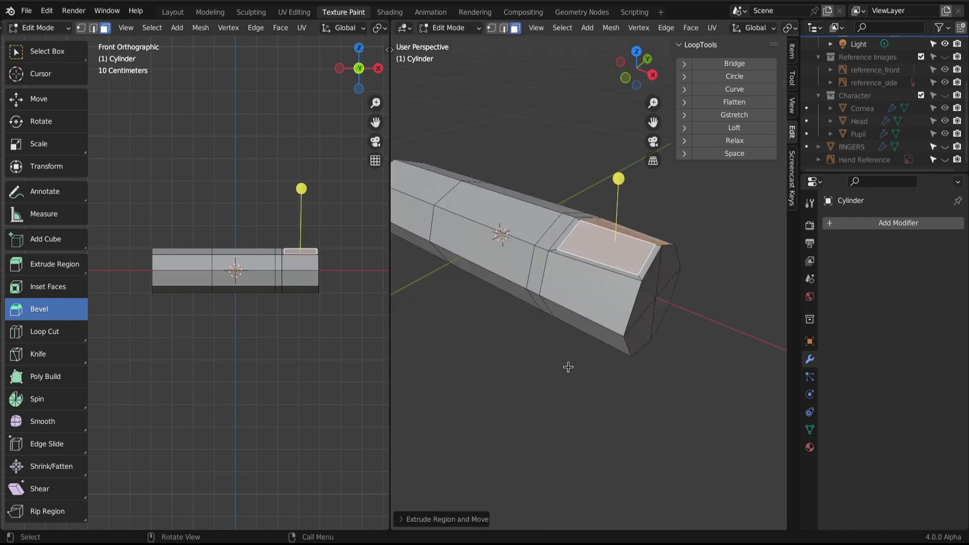
pyautogui.press('z')
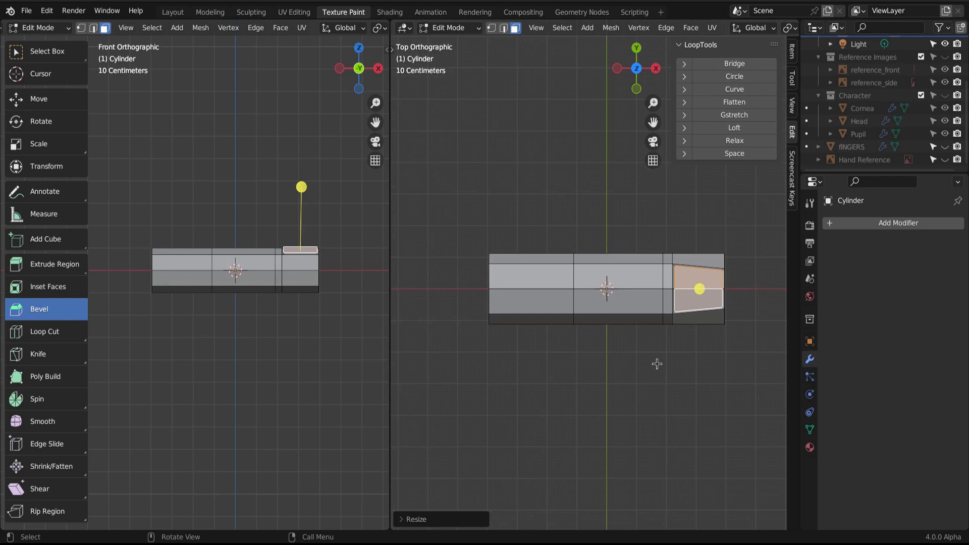
# - Add a Subdivision Surface modifier to the finger in Object Mode and shade the finger smooth
pyautogui.press('Tab')
pyautogui.click(845, 222)
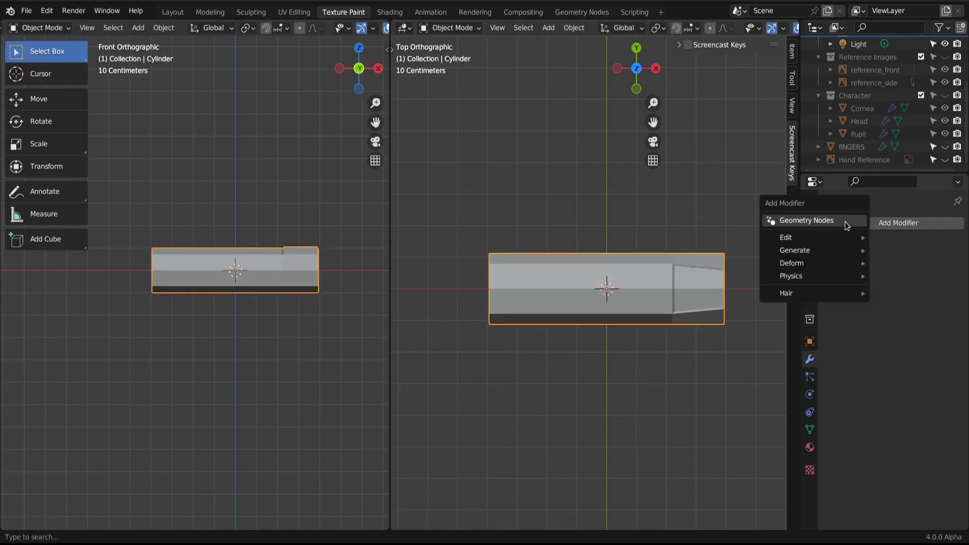
pyautogui.moveTo(844, 251)
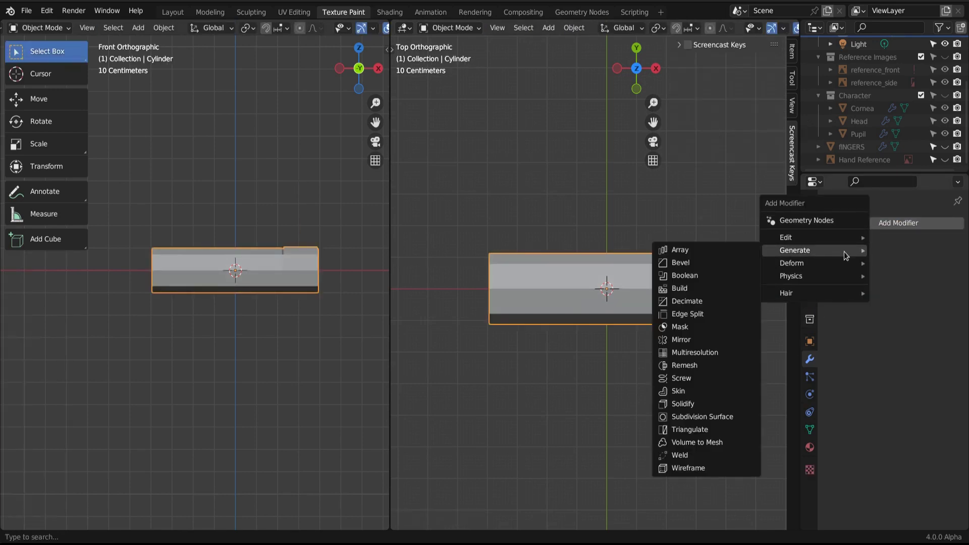
pyautogui.click(697, 416)
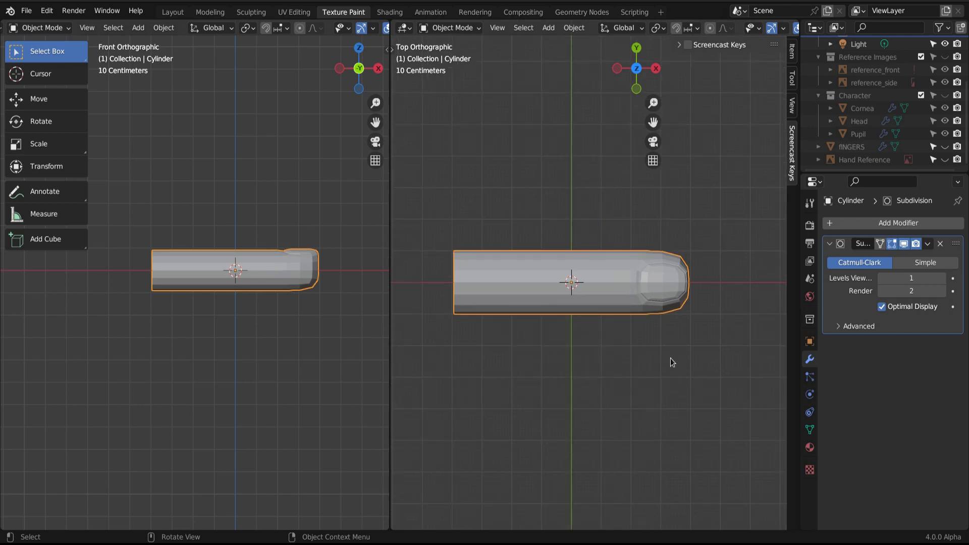
pyautogui.rightClick(603, 283)
pyautogui.click(603, 282)
# - In Edit Mode, edge-slide the middle joint loop toward the finger's base and the outer joint loop away from the fingertip
pyautogui.press('Tab')
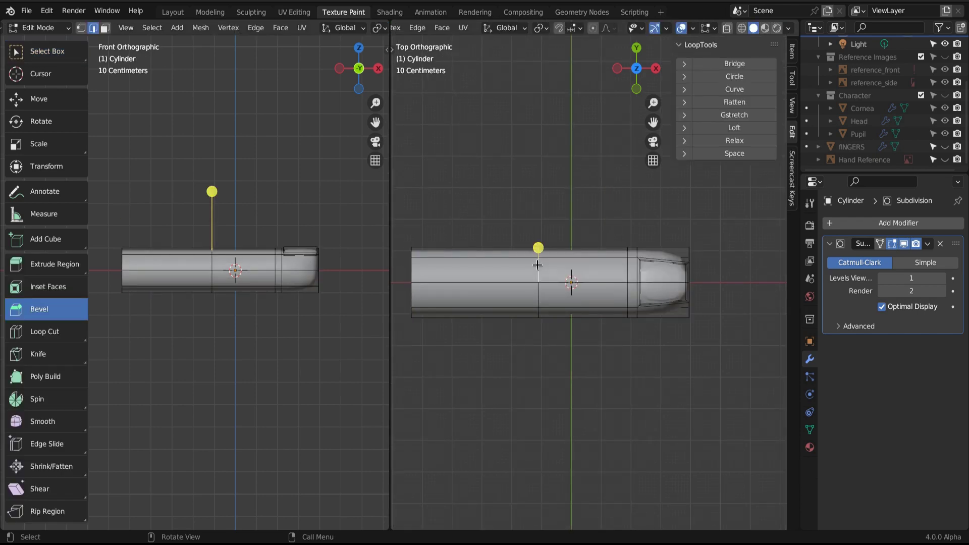
pyautogui.keyDown('alt'); pyautogui.click(538, 268); pyautogui.keyUp('alt')
pyautogui.press('g')
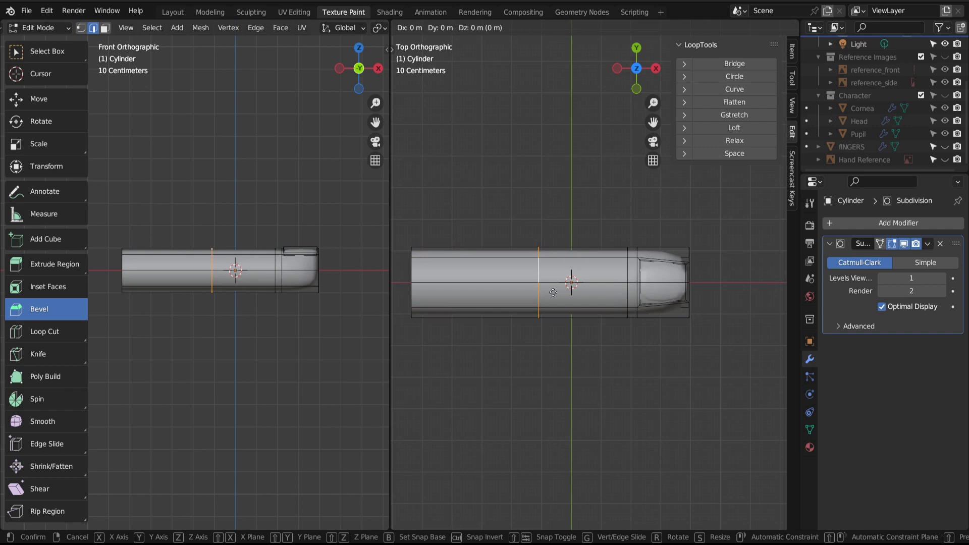
pyautogui.press('g')
pyautogui.click(532, 289)
pyautogui.press('space')
pyautogui.keyDown('alt'); pyautogui.click(627, 296); pyautogui.keyUp('alt')
pyautogui.press('g')
pyautogui.press('g')
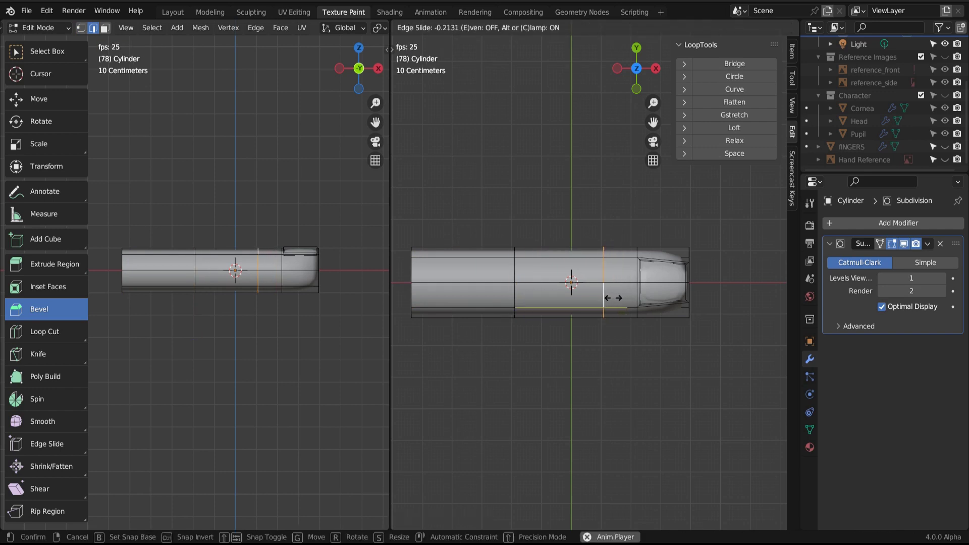
pyautogui.click(609, 313)
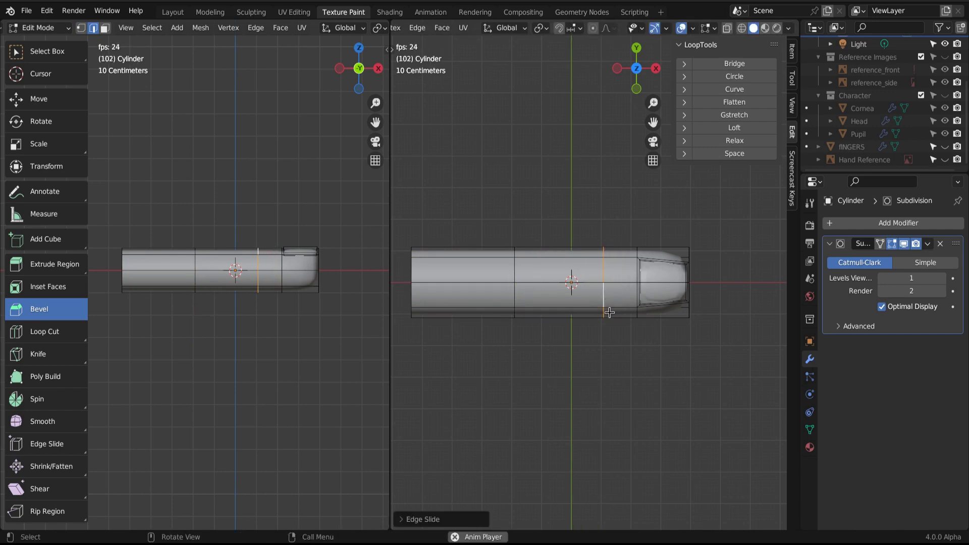
# - Bevel the upper edges of both joint loops into three parallel edges at each knuckle
pyautogui.keyDown('alt'); pyautogui.click(514, 272); pyautogui.keyUp('alt')
pyautogui.keyDown('alt'); pyautogui.keyDown('shift'); pyautogui.click(604, 299); pyautogui.keyUp('shift'); pyautogui.keyUp('alt')
pyautogui.keyDown('shift'); pyautogui.click(606, 299); pyautogui.keyUp('shift')
pyautogui.moveTo(606, 299); pyautogui.dragTo(598, 276, button='middle')
pyautogui.hotkey('ctrl', 'b')
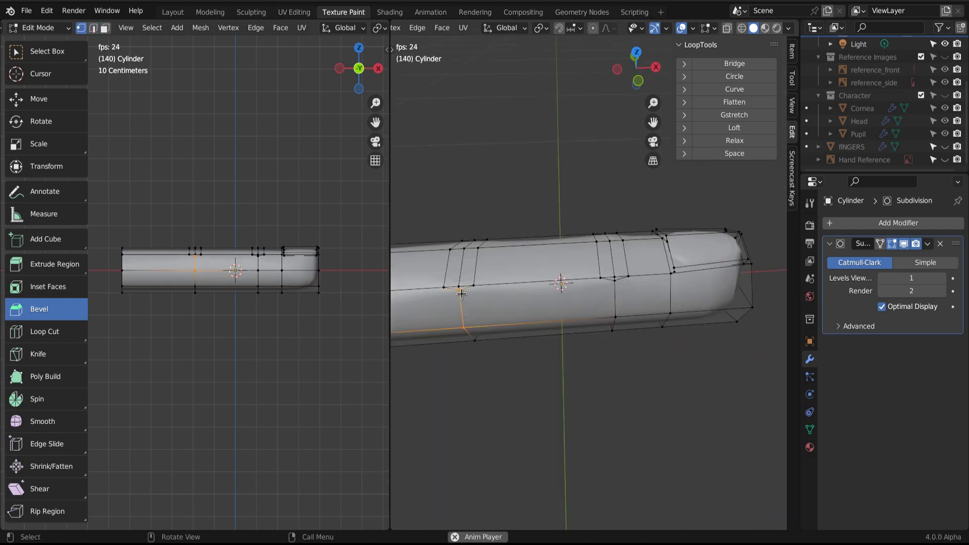
# - On the finger's near side, merge each knuckle's middle bevel vertex into the side vertex below it using At Last
pyautogui.click(463, 295)
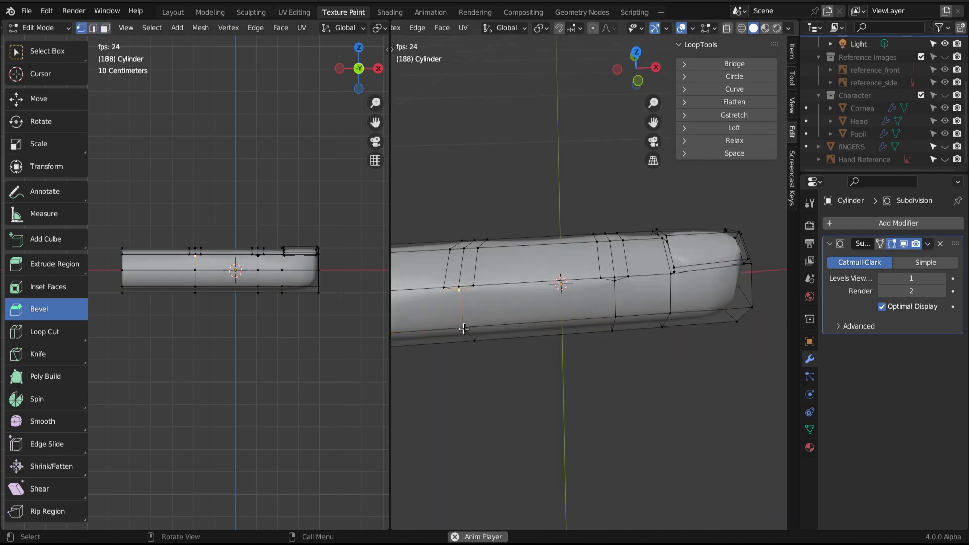
pyautogui.keyDown('alt'); pyautogui.keyDown('shift'); pyautogui.click(464, 327); pyautogui.keyUp('shift'); pyautogui.keyUp('alt')
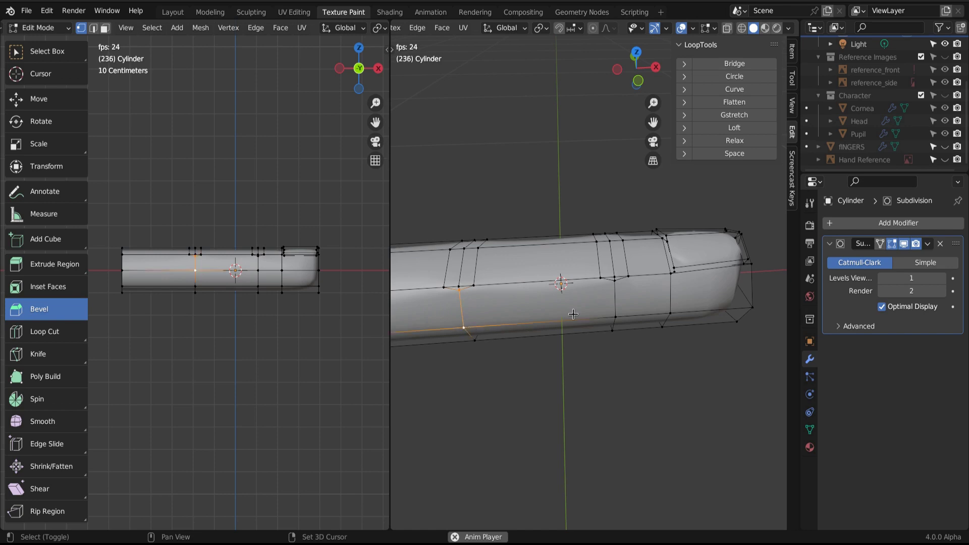
pyautogui.press('m')
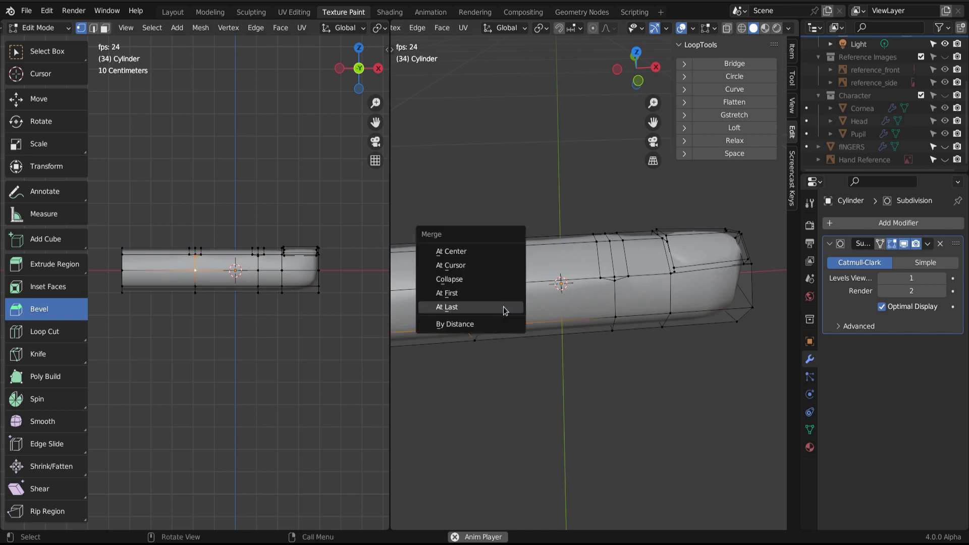
pyautogui.click(502, 307)
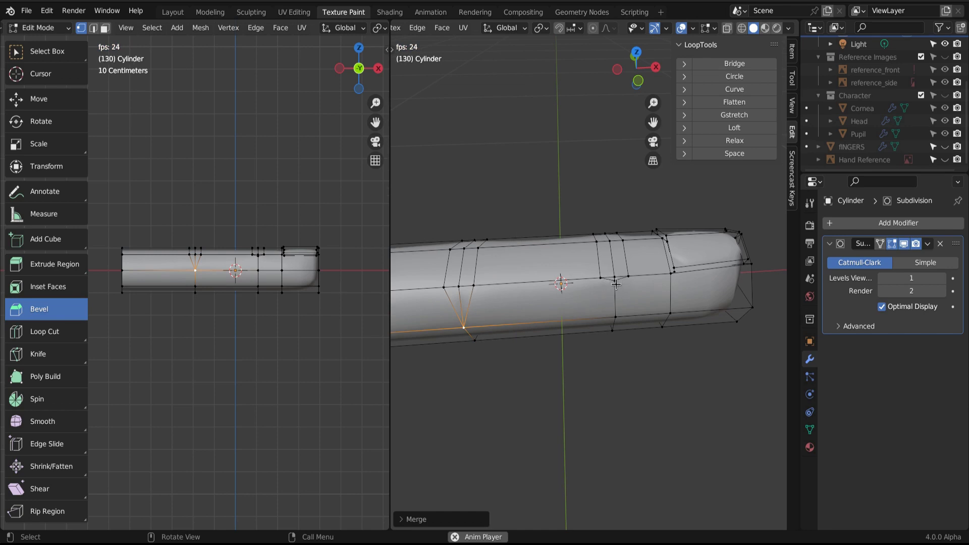
pyautogui.click(617, 315)
pyautogui.press('m')
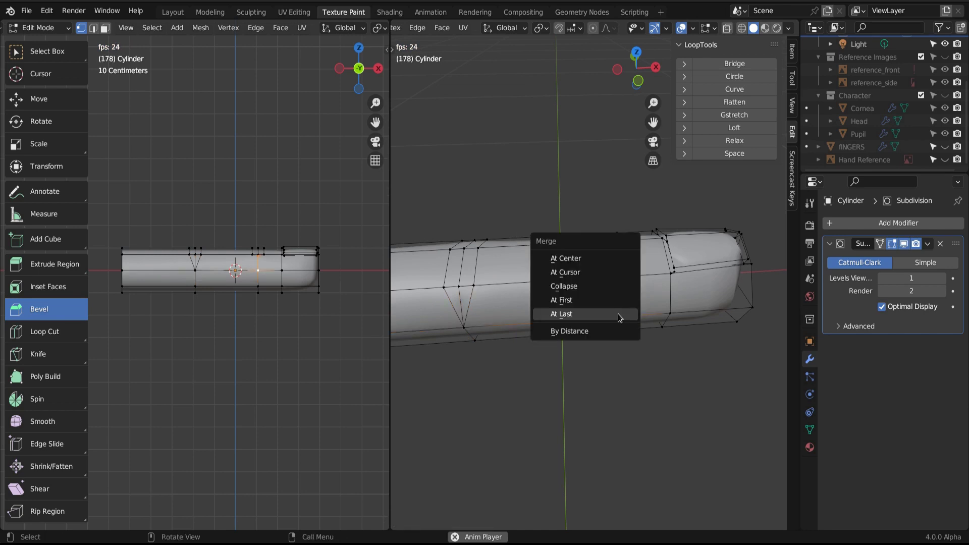
pyautogui.click(619, 317)
# - On the finger's opposite side, merge both knuckles' middle bevel vertices into the side vertices below them using At Last
pyautogui.moveTo(620, 318); pyautogui.dragTo(417, 314, button='middle')
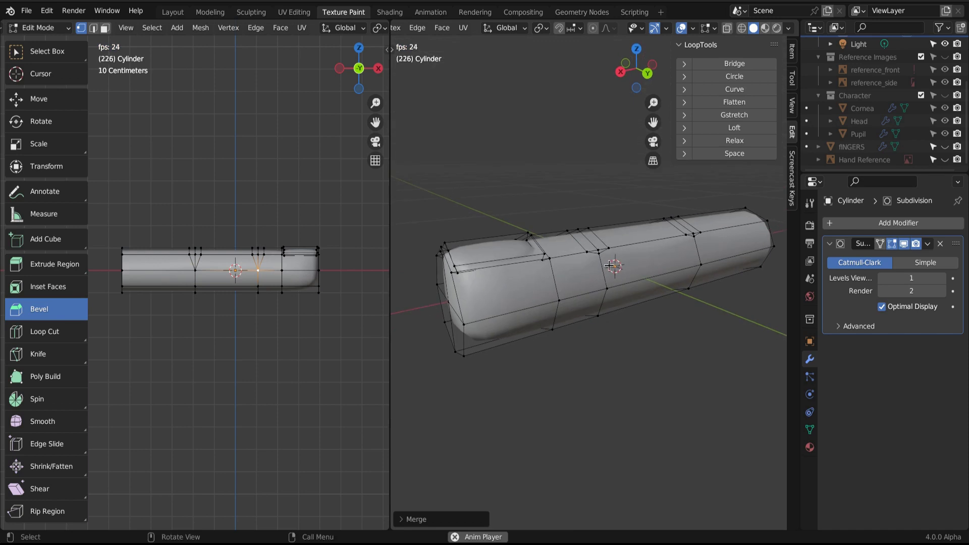
pyautogui.click(607, 288)
pyautogui.press('m')
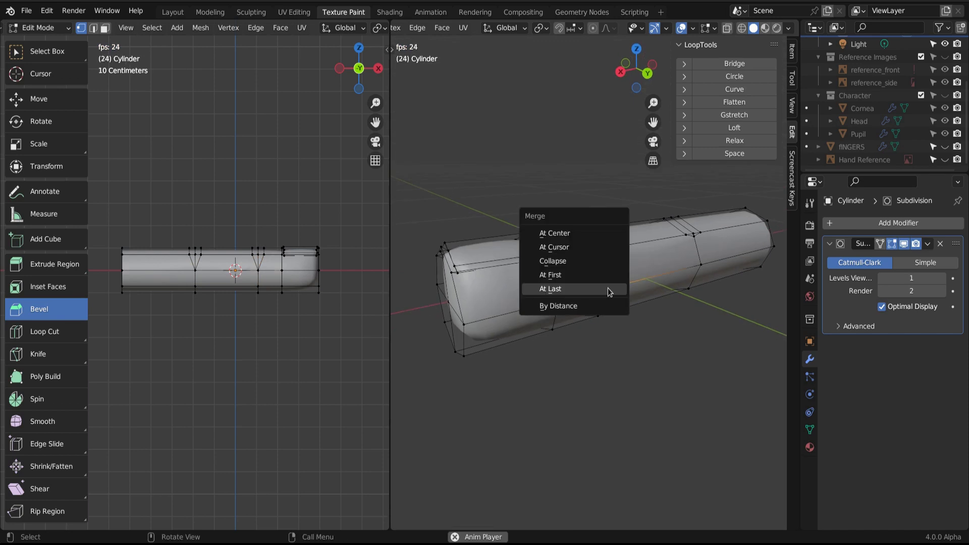
pyautogui.click(612, 288)
pyautogui.click(702, 265)
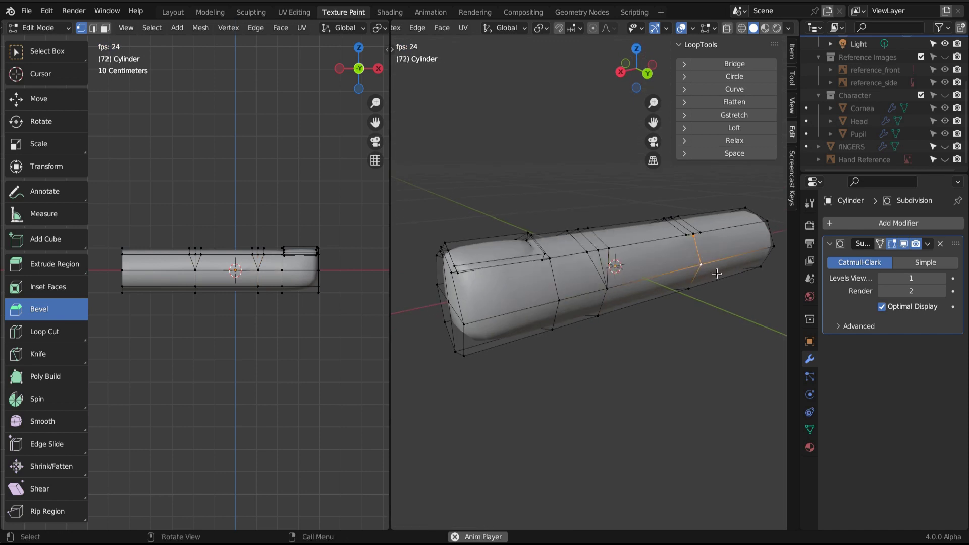
pyautogui.press('m')
pyautogui.click(706, 273)
# - Dissolve the middle edge of each three-edge fan at both knuckles, on both sides of the finger
pyautogui.press('2')
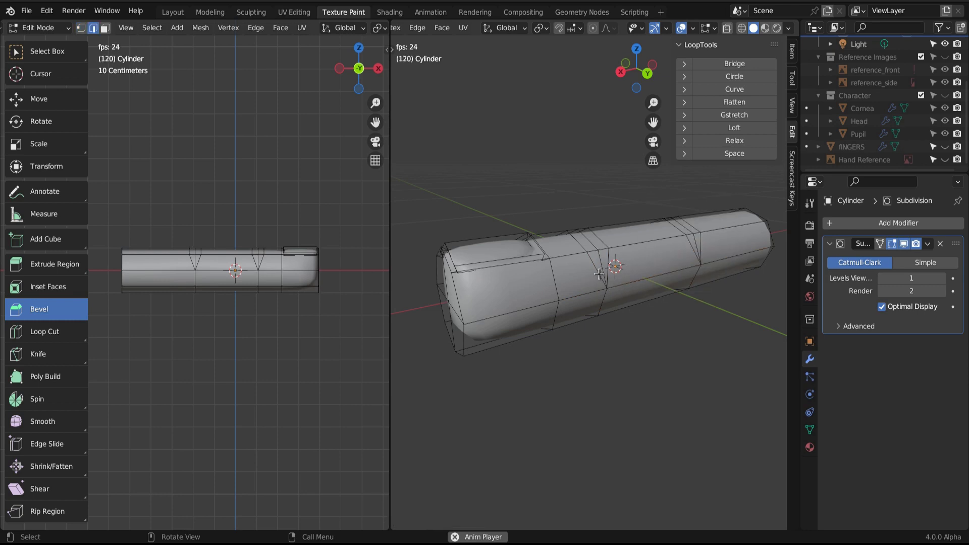
pyautogui.click(602, 273)
pyautogui.keyDown('shift'); pyautogui.click(689, 247); pyautogui.keyUp('shift')
pyautogui.moveTo(689, 247); pyautogui.dragTo(570, 259, button='middle')
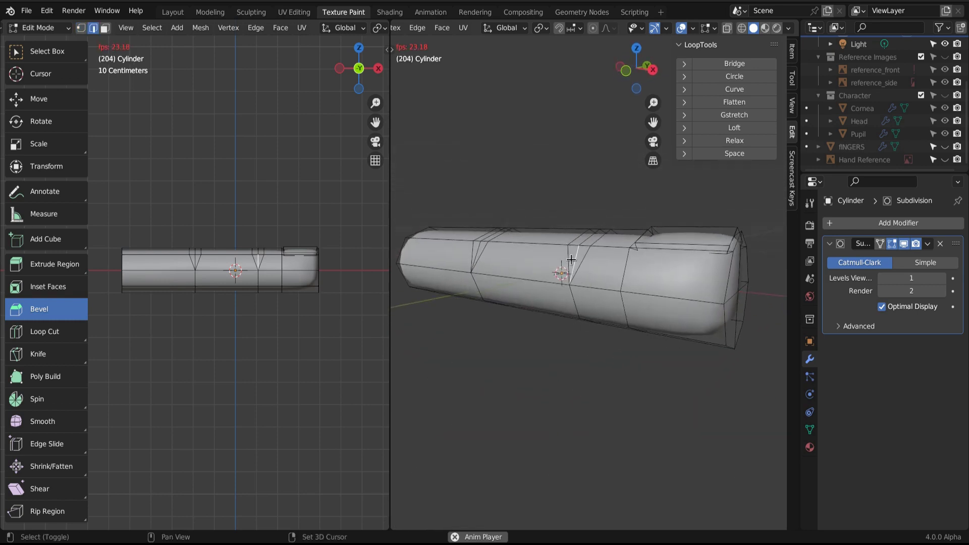
pyautogui.keyDown('shift'); pyautogui.click(479, 255); pyautogui.keyUp('shift')
pyautogui.rightClick(492, 285)
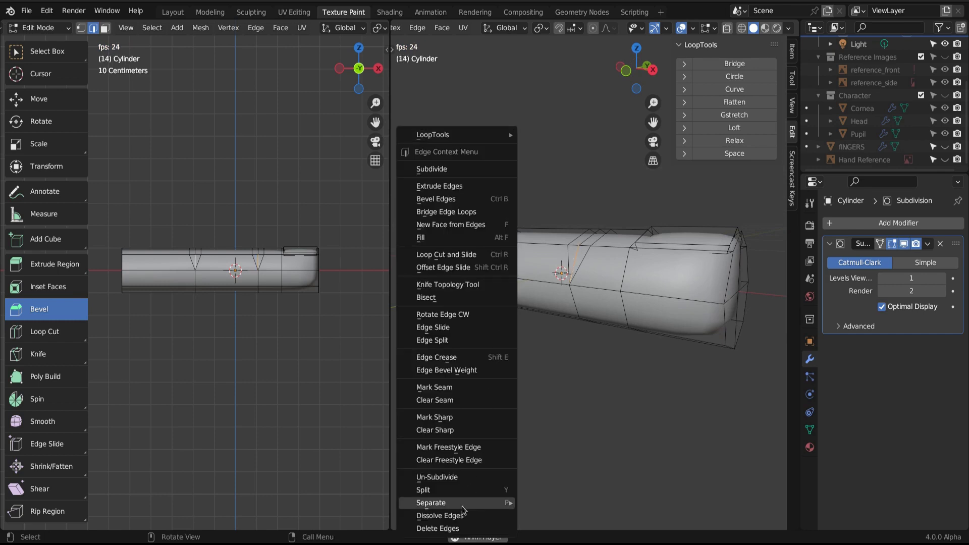
pyautogui.click(464, 515)
# - Add a loop cut on each side of both knuckles and slide each one close to the joint edges
pyautogui.press('KP_1')
pyautogui.press('g')
pyautogui.press('g')
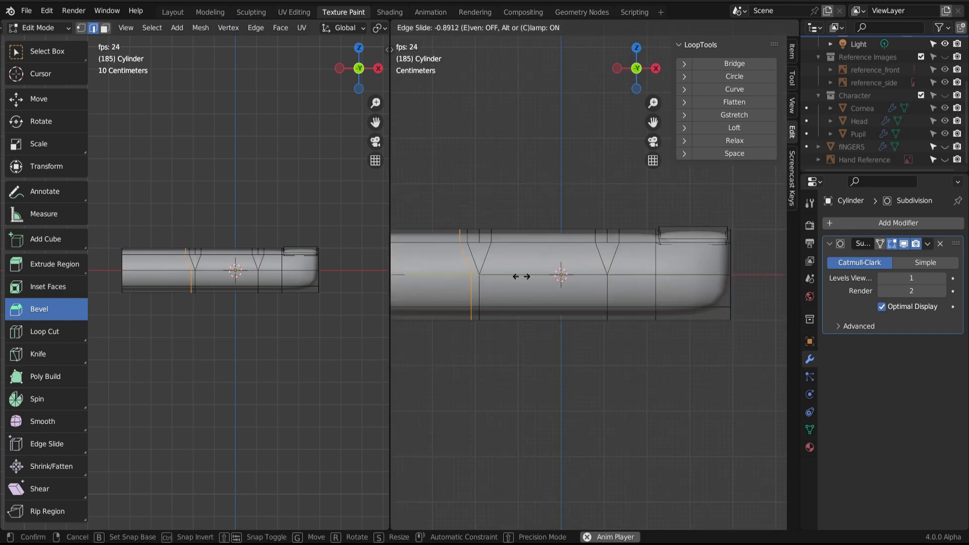
pyautogui.click(522, 276)
pyautogui.hotkey('ctrl', 'r')
pyautogui.click(513, 269)
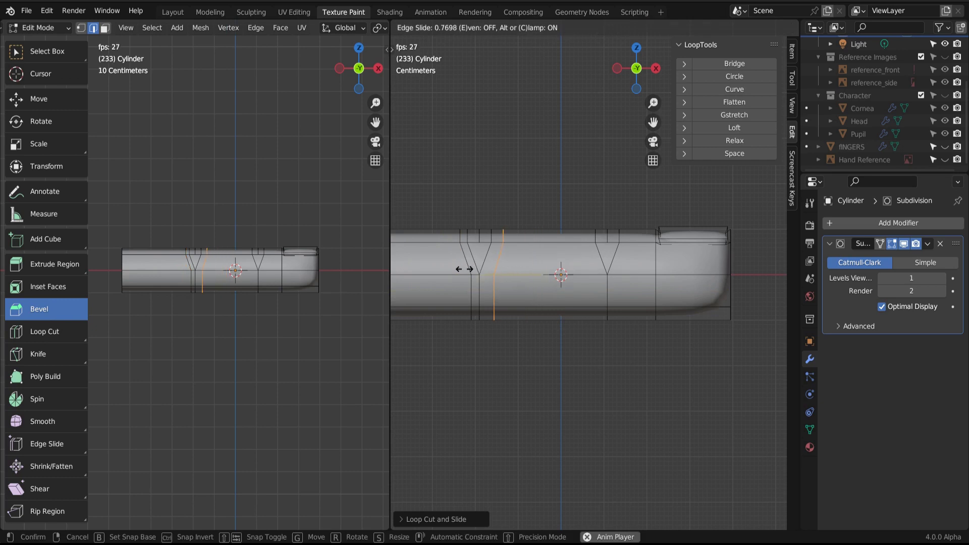
pyautogui.click(631, 257)
pyautogui.hotkey('ctrl', 'r')
pyautogui.click(634, 259)
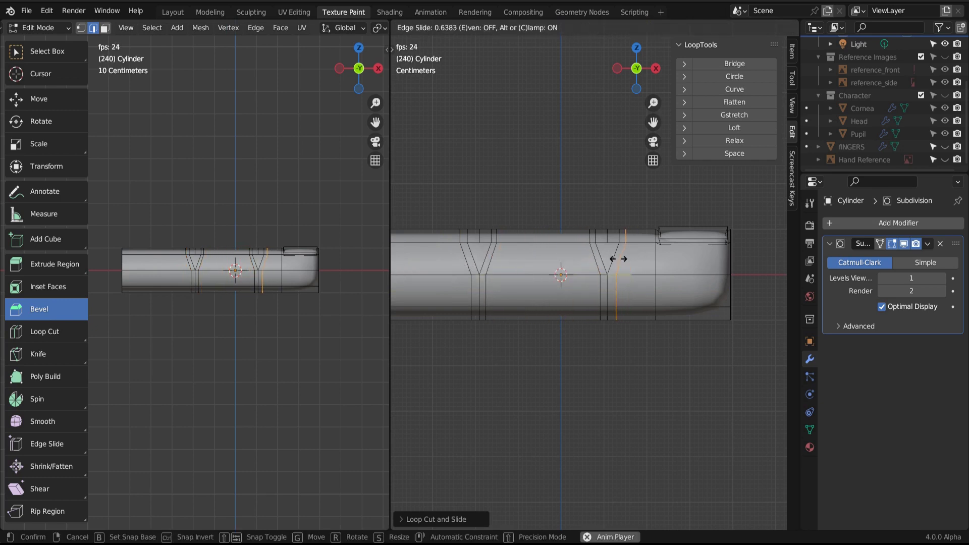
pyautogui.click(615, 261)
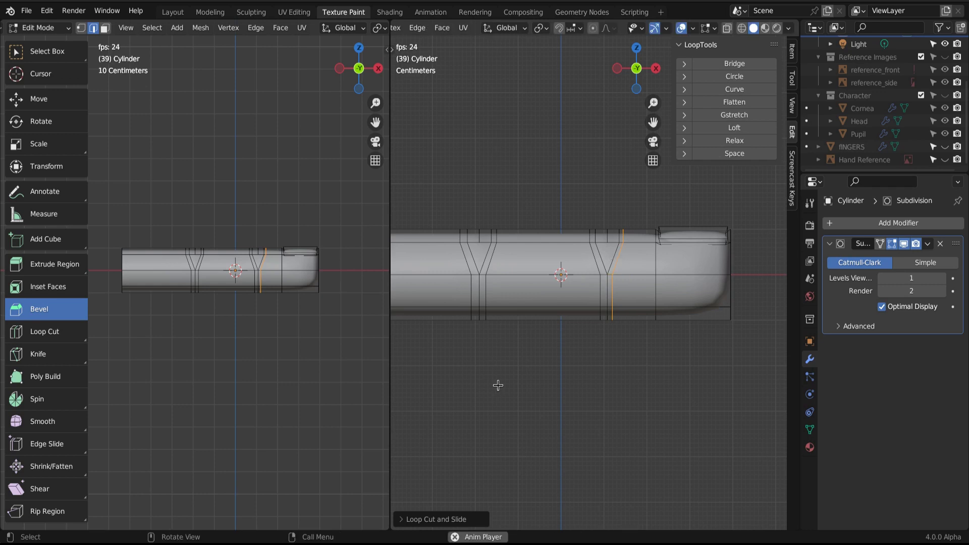
# - Select the central underside edges of both joints and move them up along Z to form the finger creases
pyautogui.press('ctrl+KP_7')
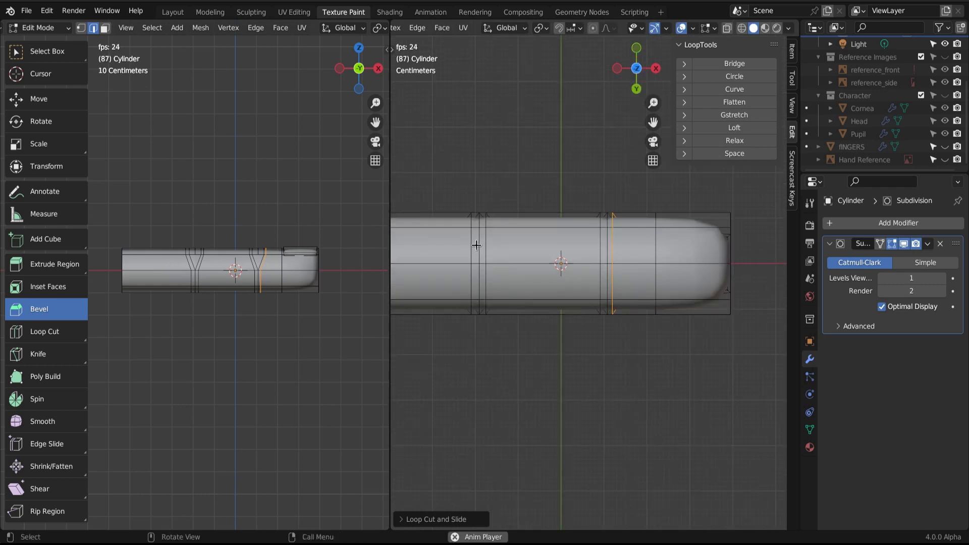
pyautogui.click(477, 245)
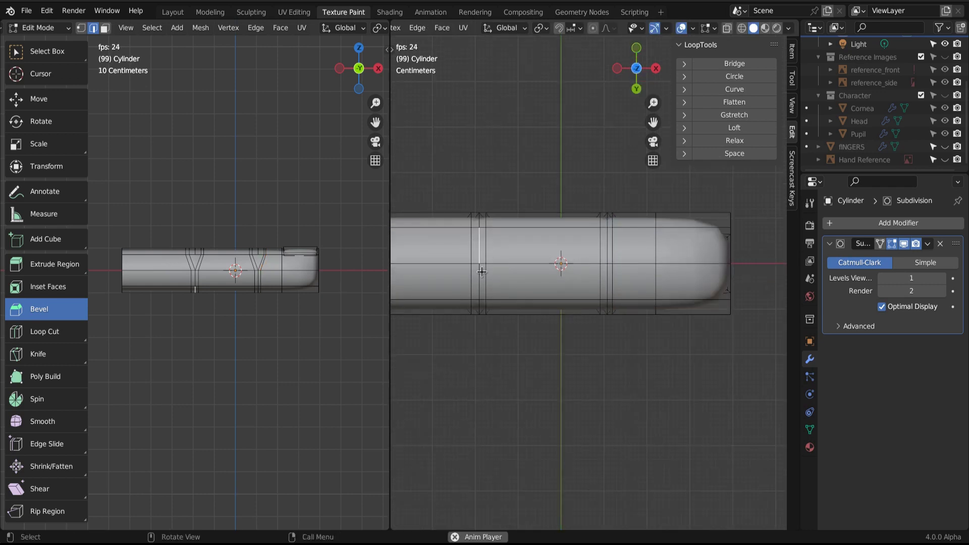
pyautogui.keyDown('shift'); pyautogui.click(605, 256); pyautogui.keyUp('shift')
pyautogui.keyDown('shift'); pyautogui.click(606, 272); pyautogui.keyUp('shift')
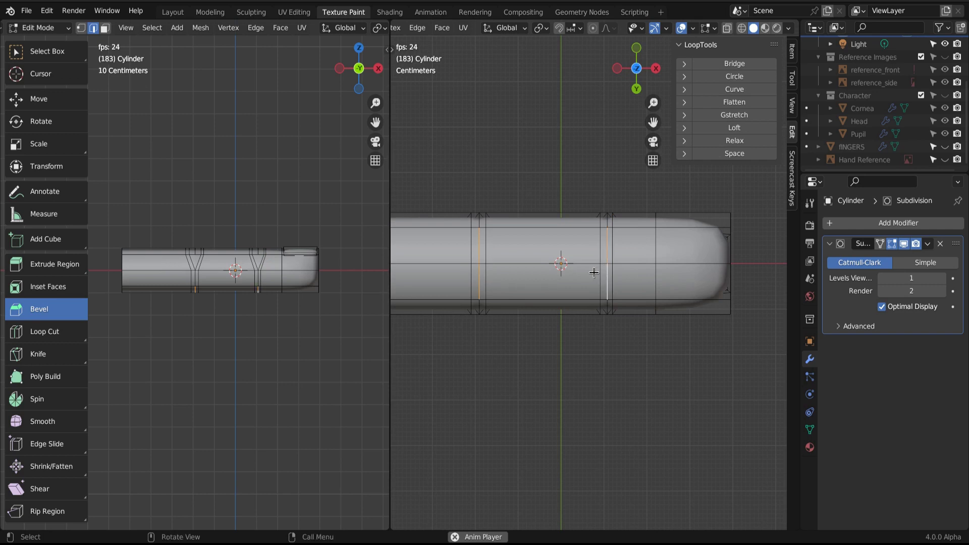
pyautogui.press('KP_3')
pyautogui.press('KP_1')
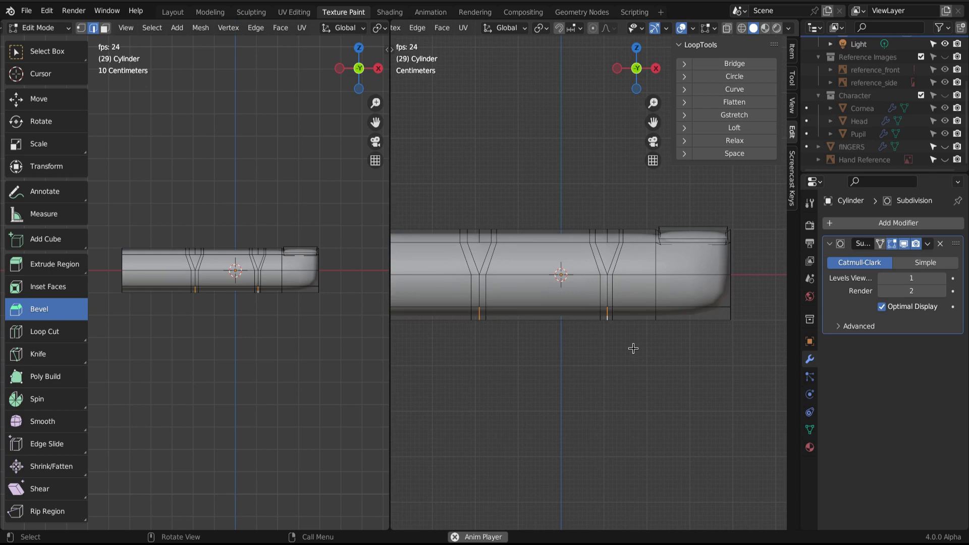
pyautogui.press('g')
pyautogui.press('z')
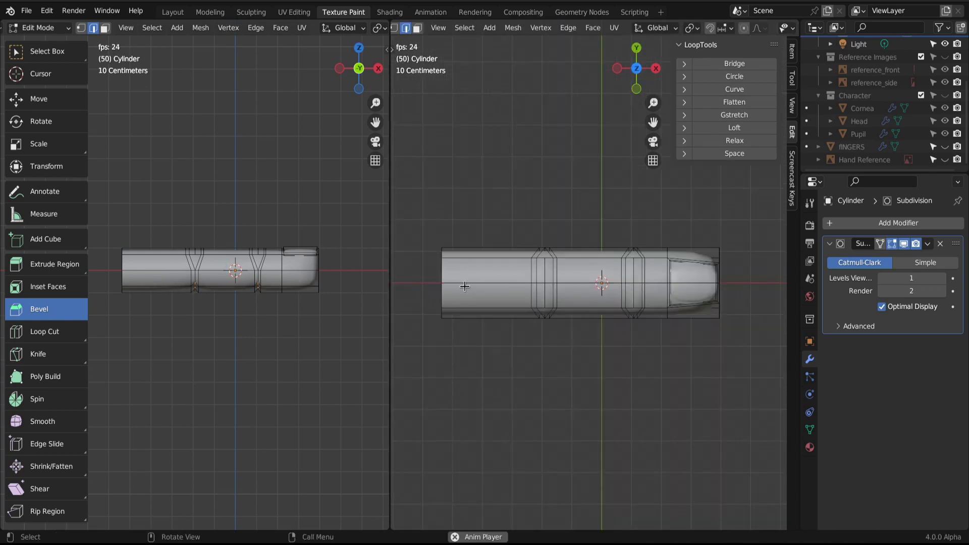
# - Use the 3D cursor to set the finger's origin at the top middle vertex of its open end, and activate the Move tool
pyautogui.press('1')
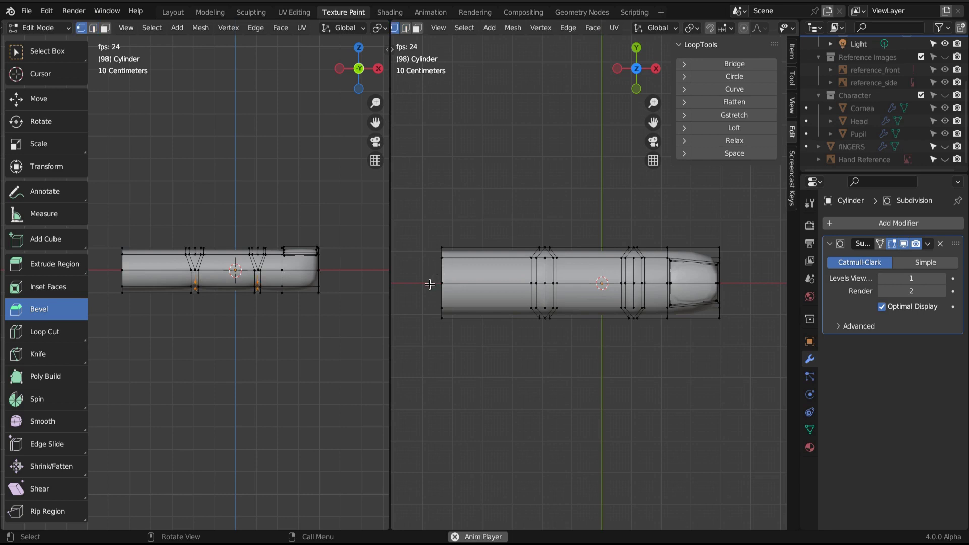
pyautogui.click(444, 285)
pyautogui.hotkey('shift', 's')
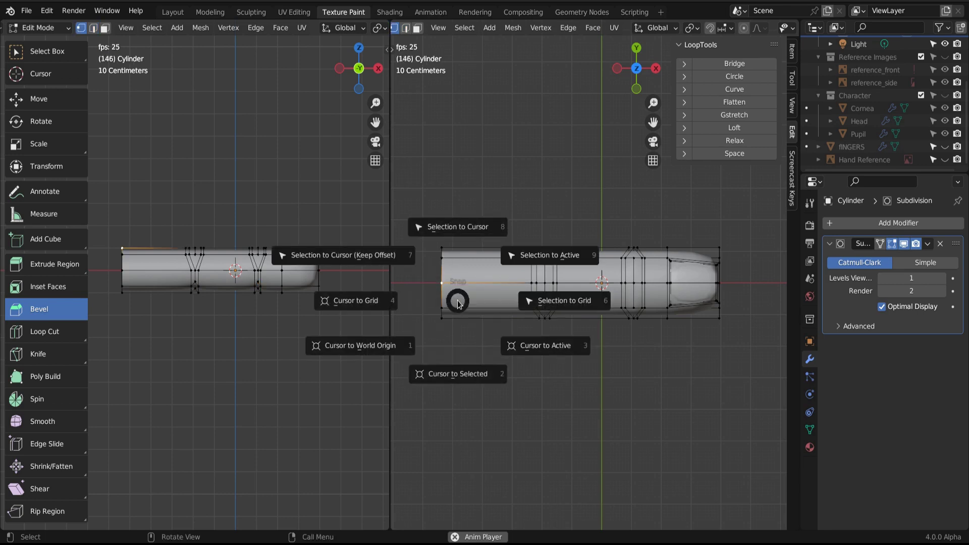
pyautogui.click(447, 373)
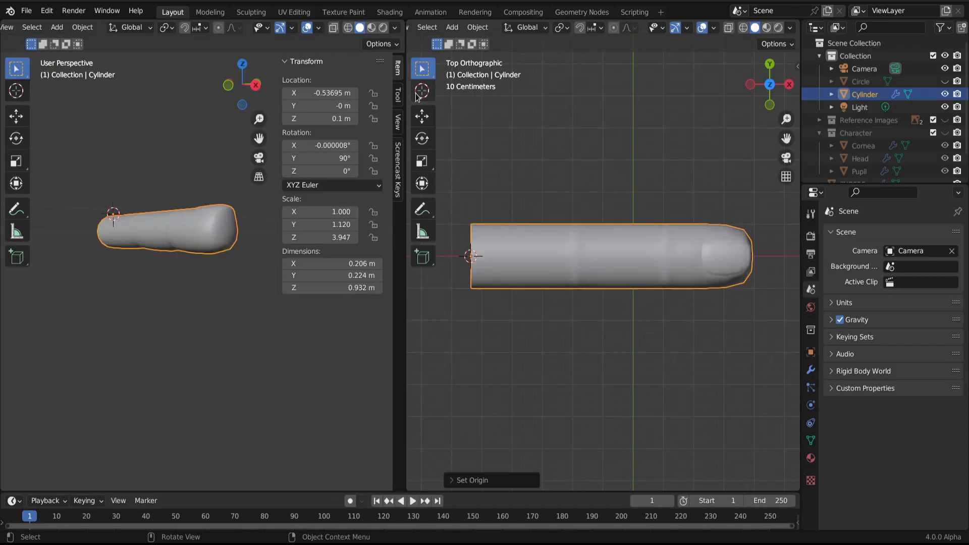
pyautogui.click(418, 95)
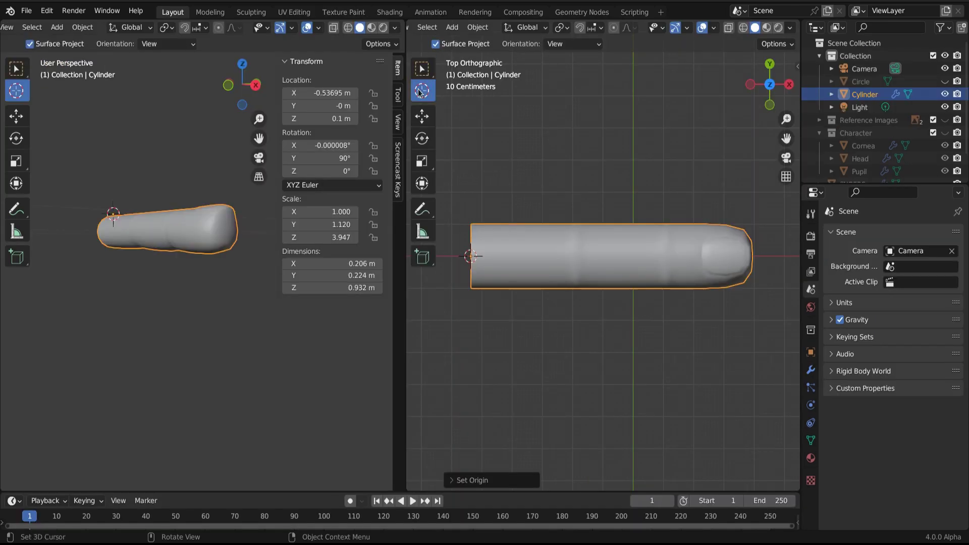
pyautogui.click(421, 116)
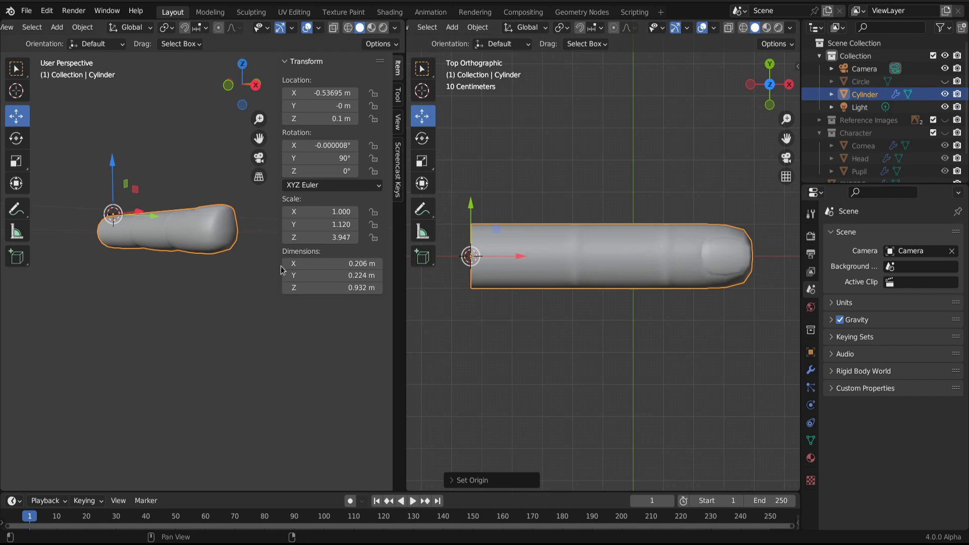
# - Try scaling and rotating the finger around its new origin, and undo the test
pyautogui.click(477, 27)
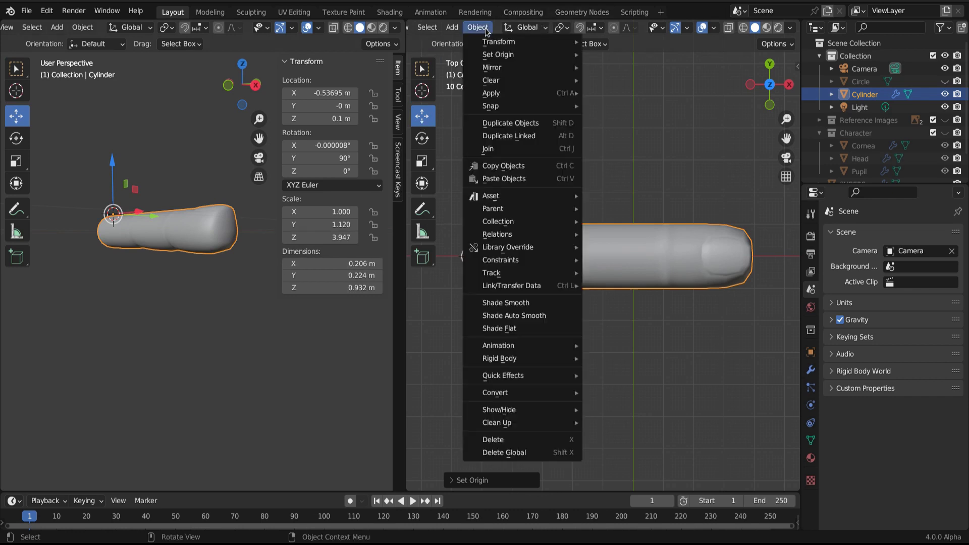
pyautogui.moveTo(496, 55)
pyautogui.click(640, 69)
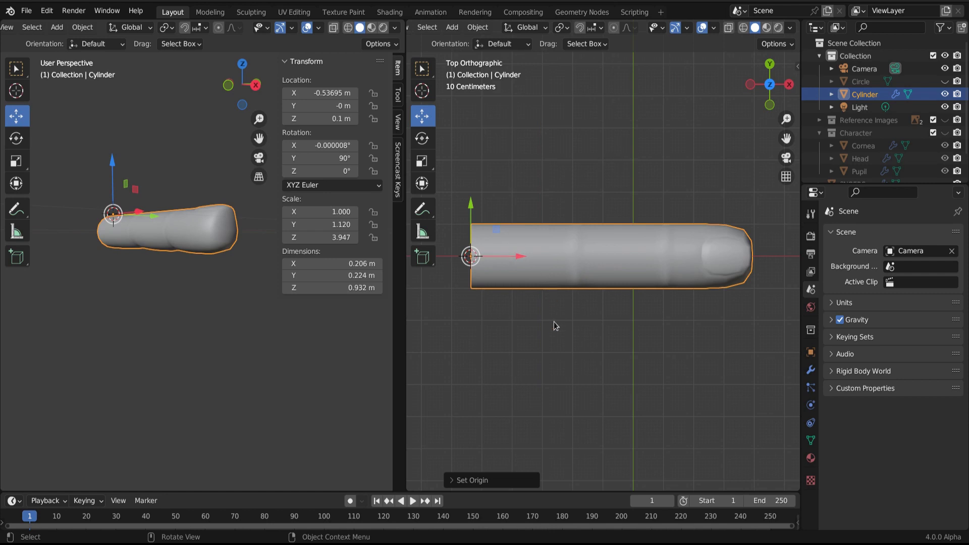
pyautogui.press('s')
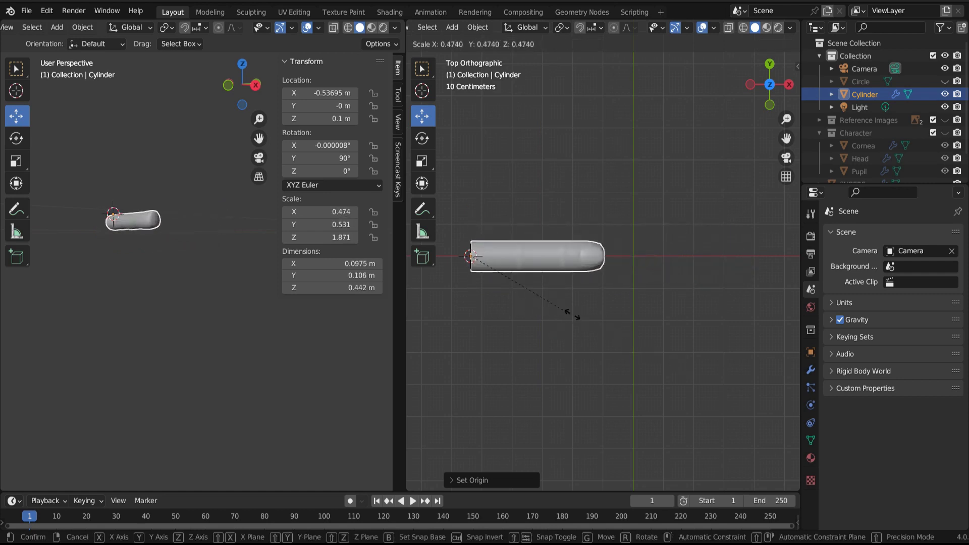
pyautogui.click(639, 347)
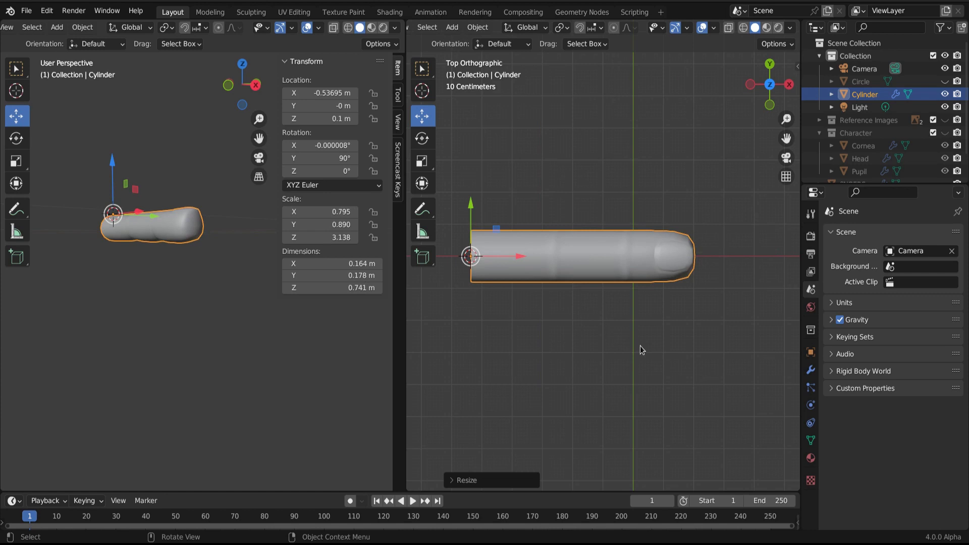
pyautogui.press('r')
pyautogui.rightClick(658, 278)
pyautogui.hotkey('ctrl', 'z')
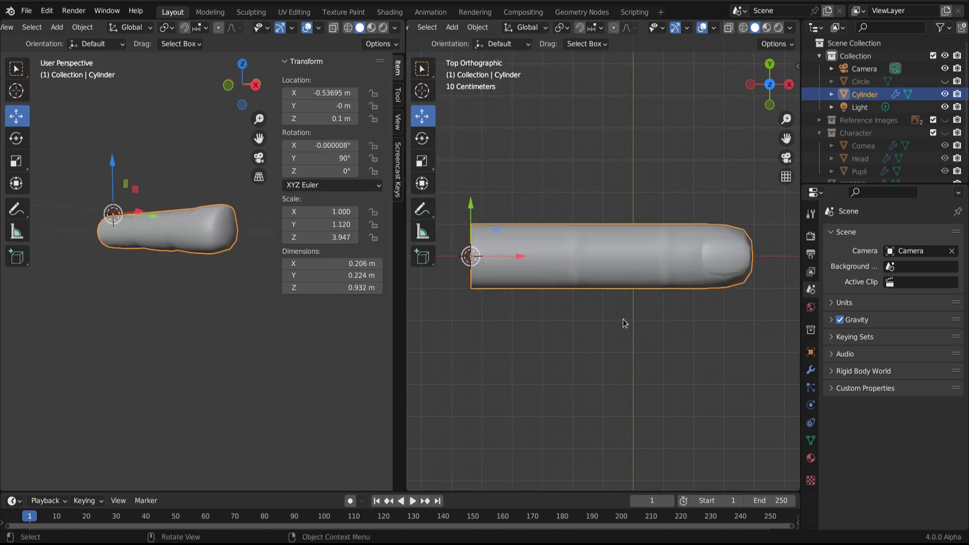
# - Duplicate the finger beside the original on the positive Y side as the ring finger, angle it slightly and scale it down to about 0.88
pyautogui.scroll(-3, 624, 313)
pyautogui.hotkey('shift', 'd')
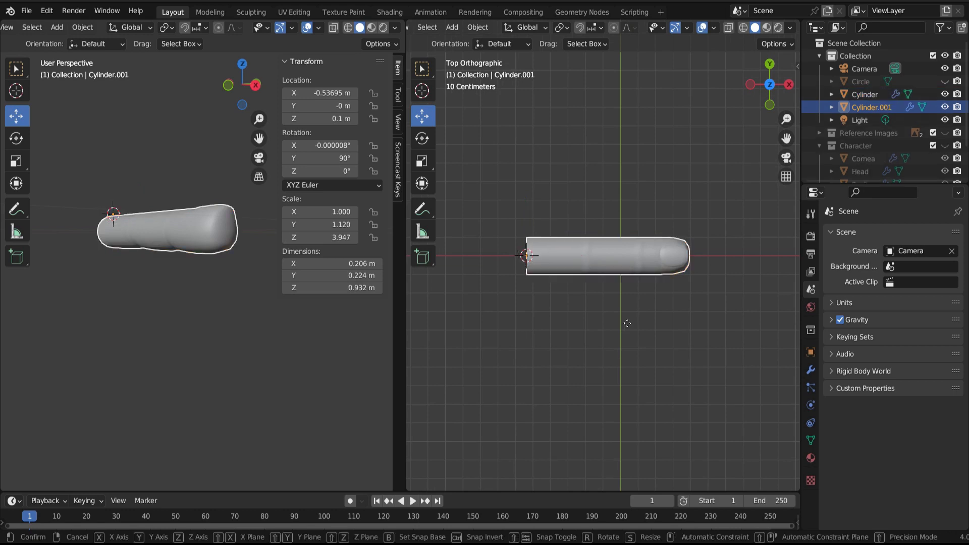
pyautogui.click(626, 274)
pyautogui.press('r')
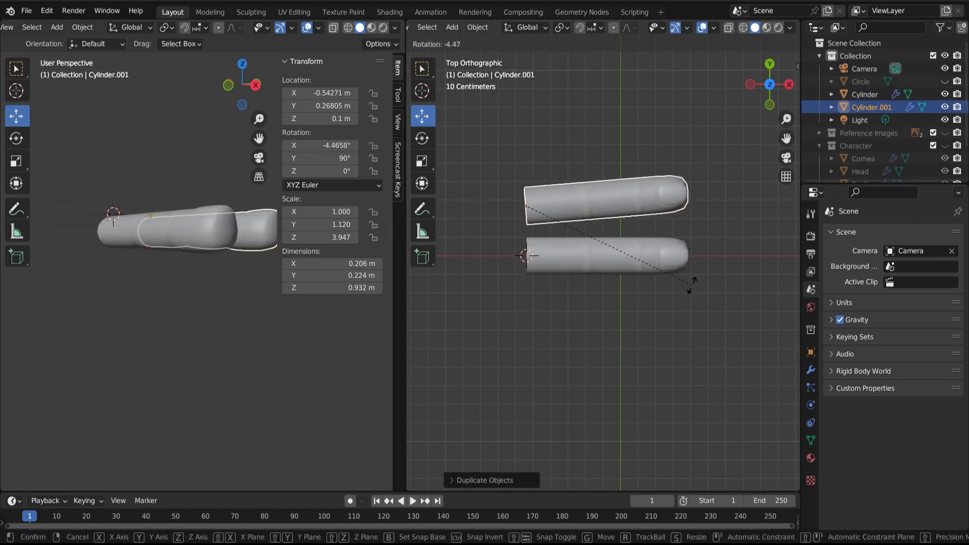
pyautogui.click(692, 277)
pyautogui.press('s')
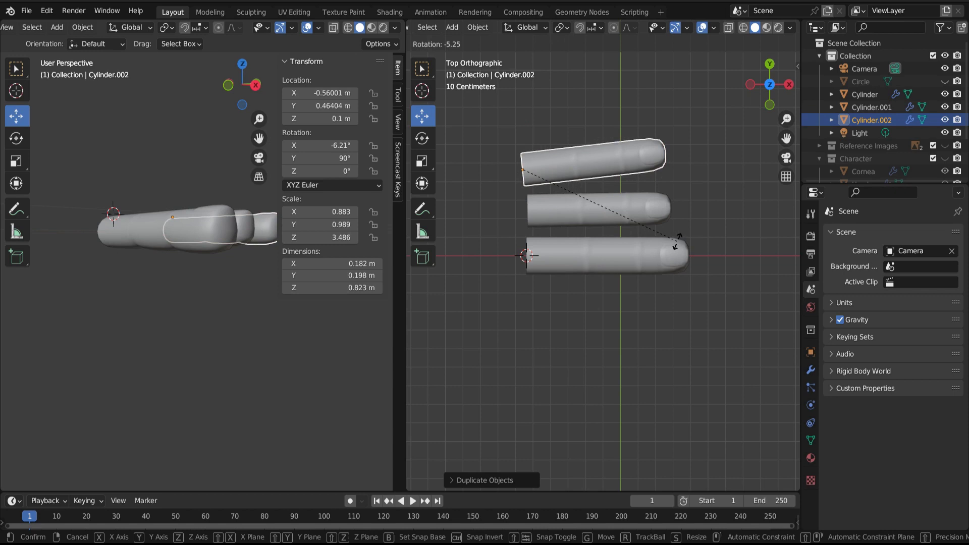
# - Duplicate the ring finger outward as the little finger, rotated about 6°, and scale it down to about 0.71
pyautogui.click(675, 243)
pyautogui.press('s')
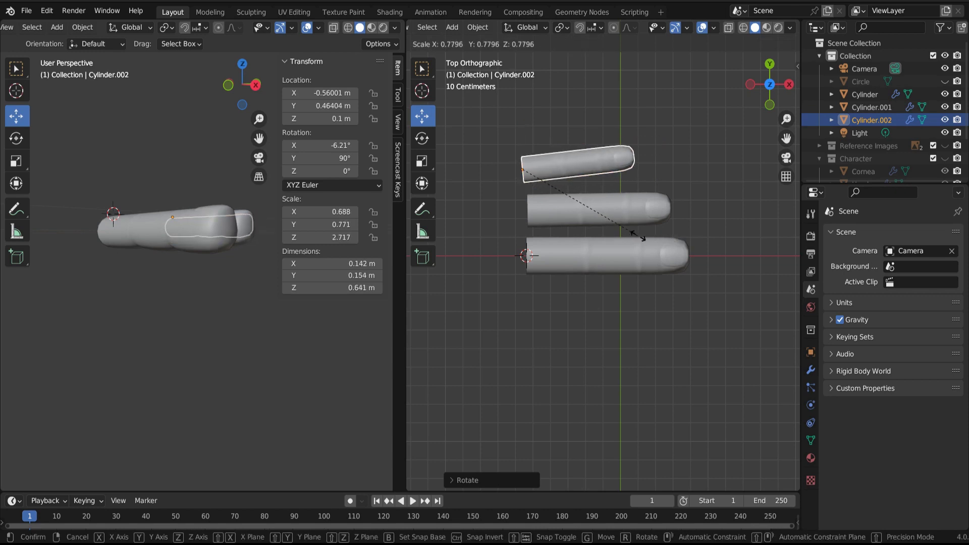
pyautogui.click(637, 238)
# - Duplicate the middle finger to the negative Y side as the index finger, rotate it outward about 1.9° and scale it down slightly
pyautogui.click(623, 250)
pyautogui.hotkey('shift', 'd')
pyautogui.click(622, 292)
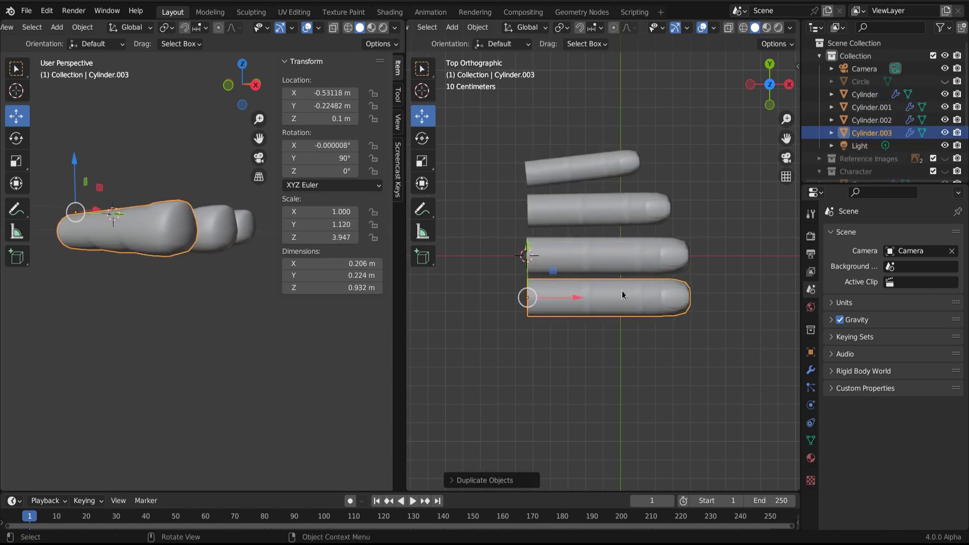
pyautogui.press('r')
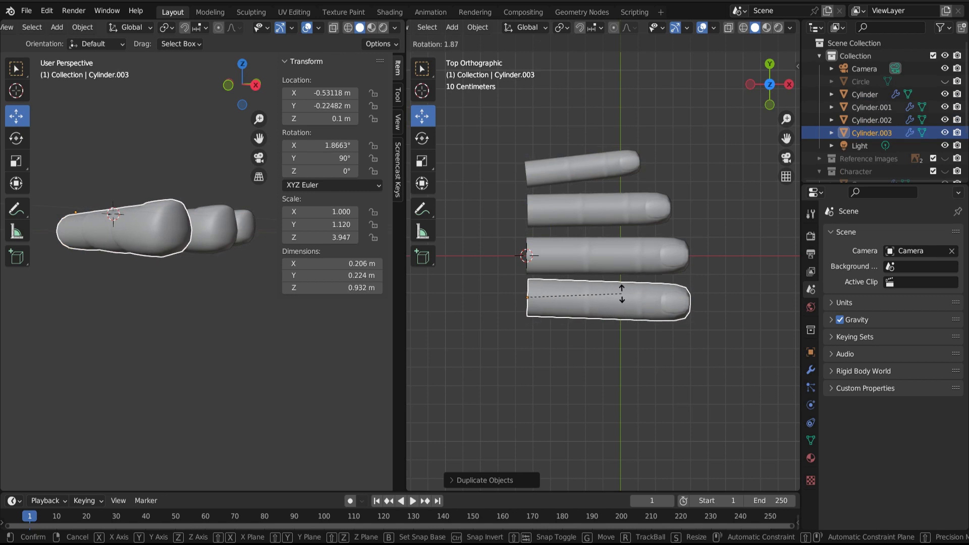
pyautogui.click(621, 294)
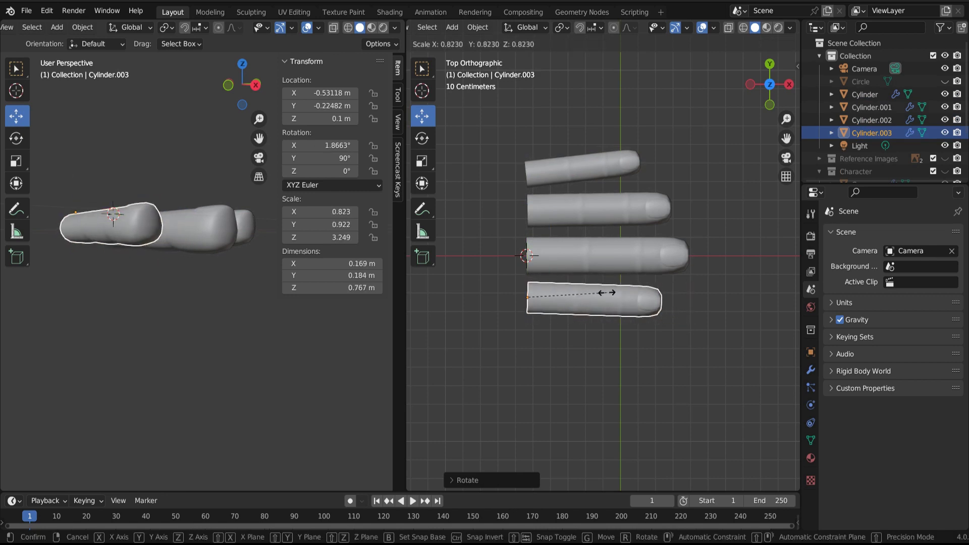
pyautogui.click(606, 293)
# - Join all four fingers into one object and rename it Fingers
pyautogui.keyDown('shift'); pyautogui.click(592, 241); pyautogui.keyUp('shift')
pyautogui.keyDown('shift'); pyautogui.click(587, 207); pyautogui.keyUp('shift')
pyautogui.keyDown('shift'); pyautogui.click(577, 167); pyautogui.keyUp('shift')
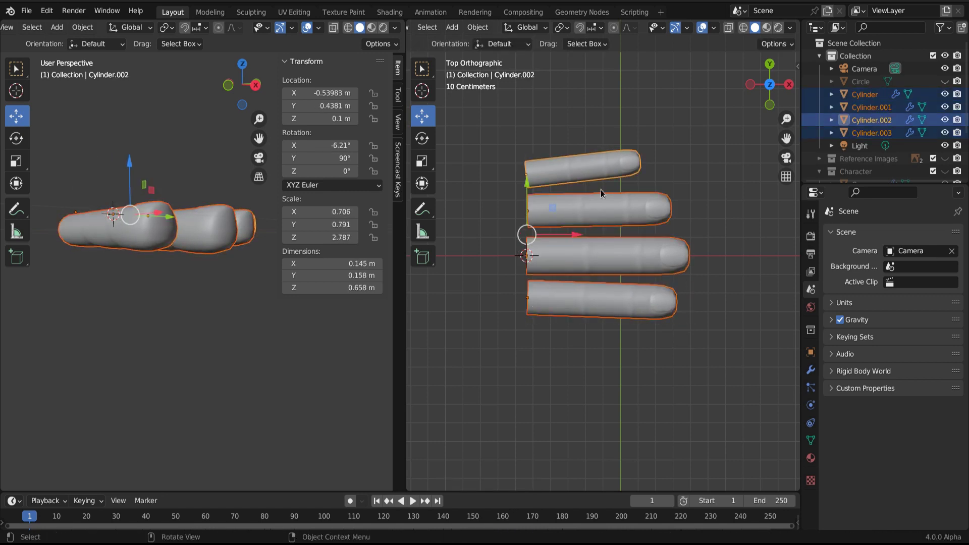
pyautogui.hotkey('ctrl', 'j')
pyautogui.doubleClick(864, 94)
pyautogui.write('Fingers')
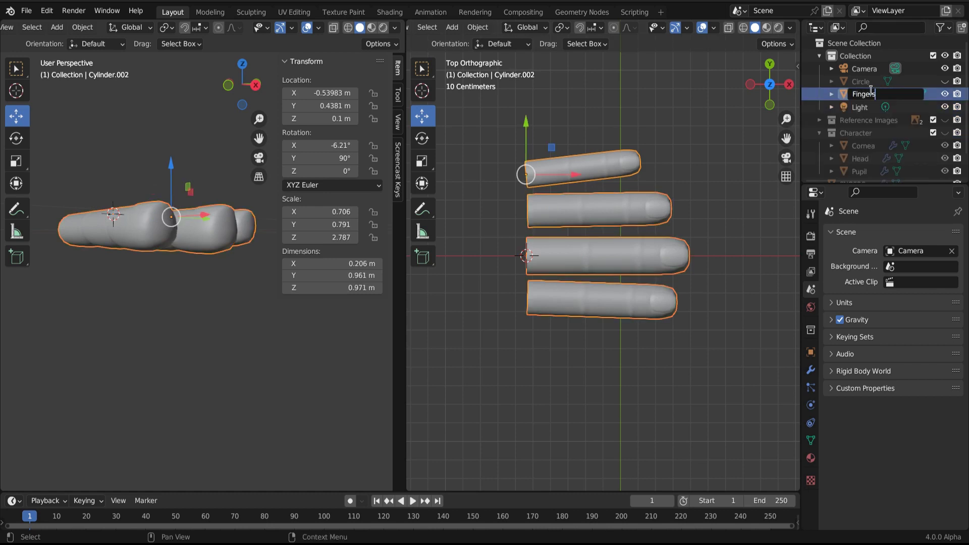
pyautogui.press('Return')
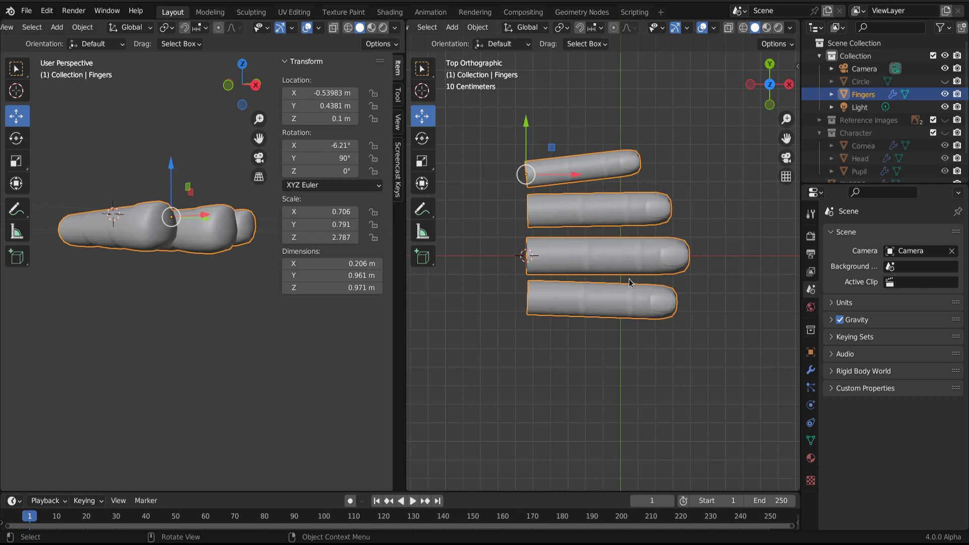
# - Set the subdivision viewport level to 1 with its viewport display off, and fill a face between the open ends of the middle and index fingers
pyautogui.hotkey('ctrl', '1')
pyautogui.click(904, 253)
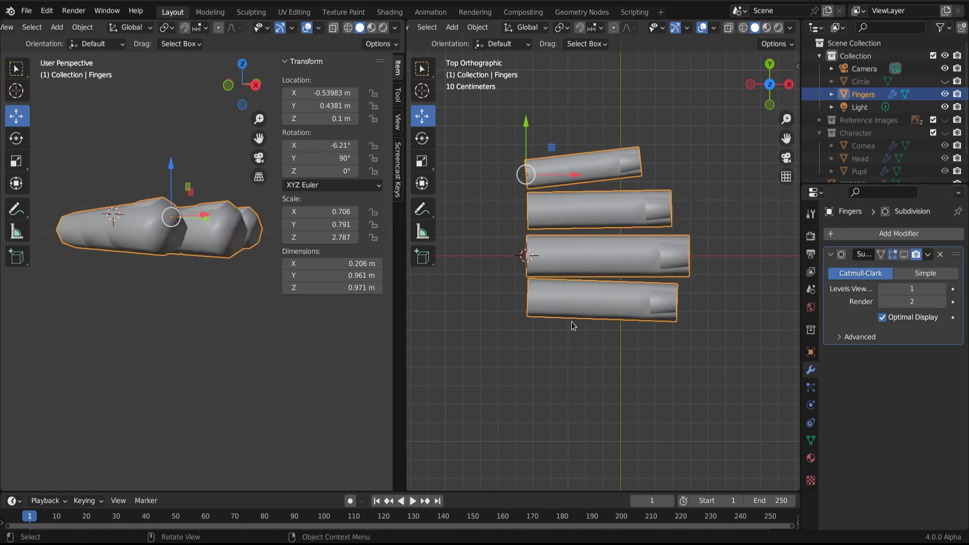
pyautogui.moveTo(567, 341); pyautogui.dragTo(588, 340, button='middle')
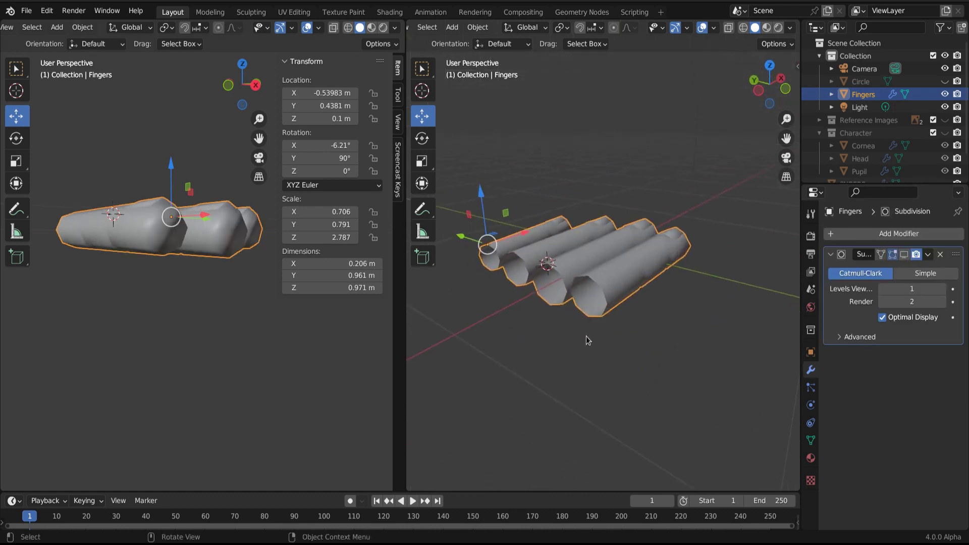
pyautogui.scroll(3, 547, 373)
pyautogui.press('Tab')
pyautogui.moveTo(558, 378); pyautogui.dragTo(634, 304, button='middle')
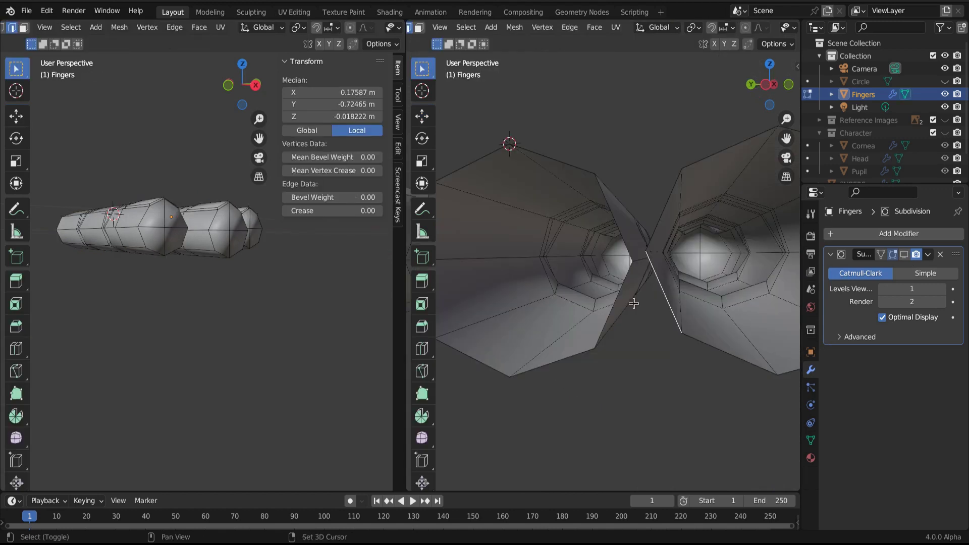
pyautogui.keyDown('shift'); pyautogui.click(615, 305); pyautogui.keyUp('shift')
pyautogui.press('f')
pyautogui.scroll(-4, 593, 384)
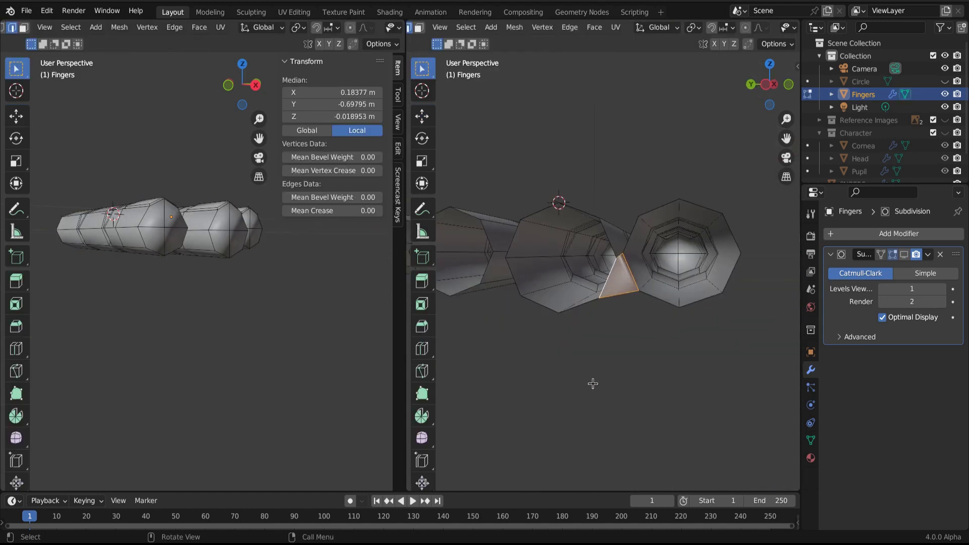
# - Fill the remaining gaps between neighbouring fingers at their open ends with faces
pyautogui.moveTo(593, 384); pyautogui.dragTo(613, 387, button='middle')
pyautogui.scroll(4, 603, 374)
pyautogui.click(538, 336)
pyautogui.keyDown('shift'); pyautogui.click(471, 326); pyautogui.keyUp('shift')
pyautogui.press('f')
pyautogui.click(474, 337)
pyautogui.moveTo(511, 346); pyautogui.dragTo(545, 354, button='middle')
pyautogui.keyDown('shift'); pyautogui.click(464, 333); pyautogui.keyUp('shift')
pyautogui.moveTo(545, 354); pyautogui.dragTo(563, 374, button='middle')
pyautogui.press('f')
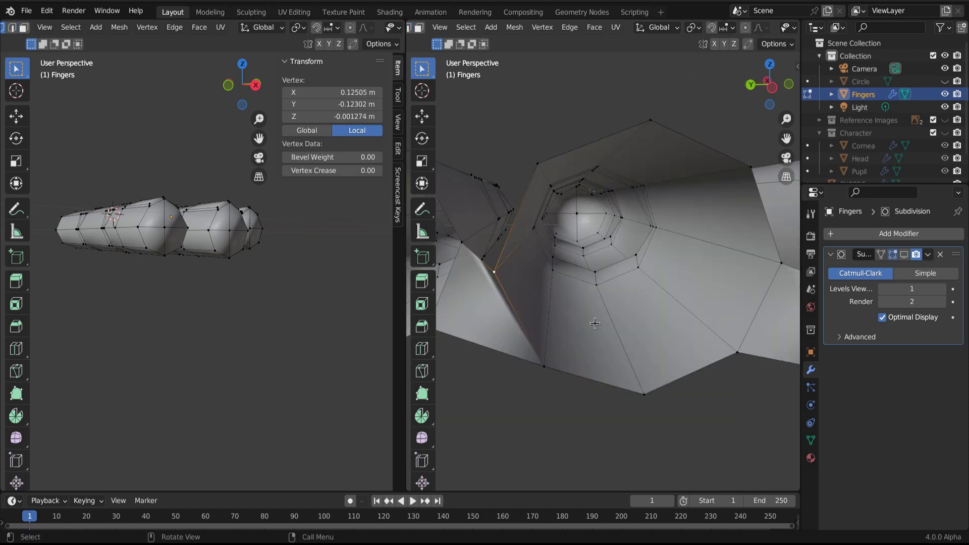
# - Move the upper and lower vertices of one connecting face at the finger bases to even out the gap
pyautogui.press('g')
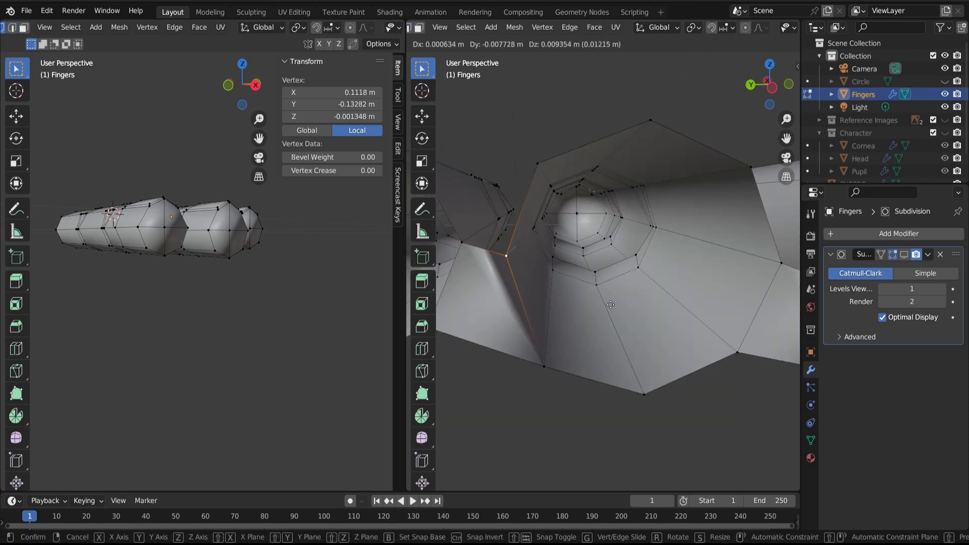
pyautogui.click(609, 301)
pyautogui.click(546, 362)
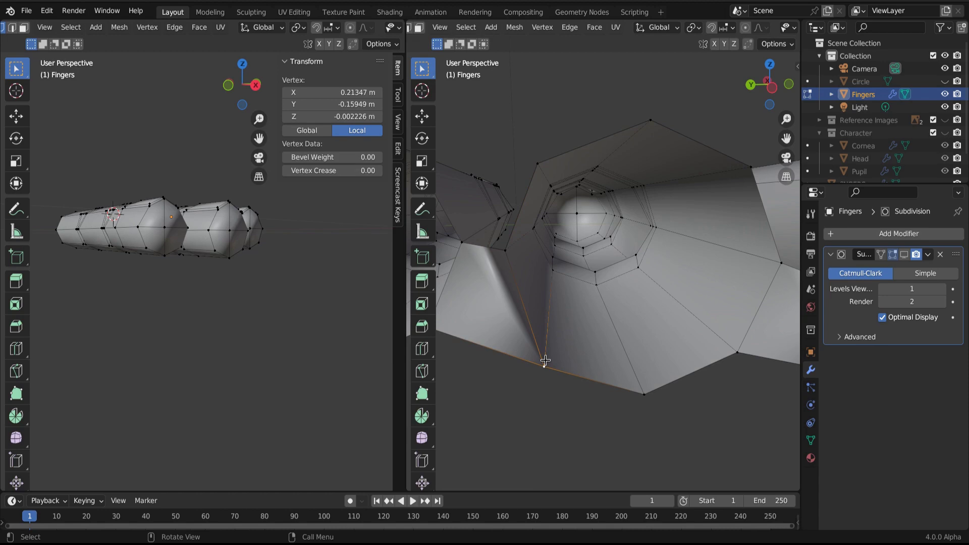
pyautogui.press('g')
pyautogui.click(542, 342)
pyautogui.moveTo(597, 342); pyautogui.dragTo(581, 302, button='middle')
# - Select the open border loop around all finger bases, smooth its vertices and scale it up slightly along Z
pyautogui.keyDown('alt'); pyautogui.click(611, 314); pyautogui.keyUp('alt')
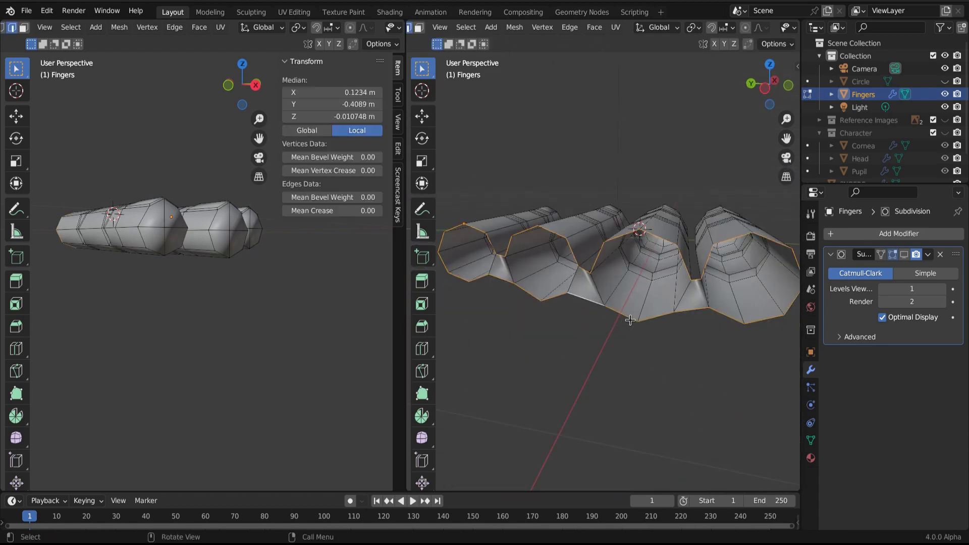
pyautogui.hotkey('ctrl', 's')
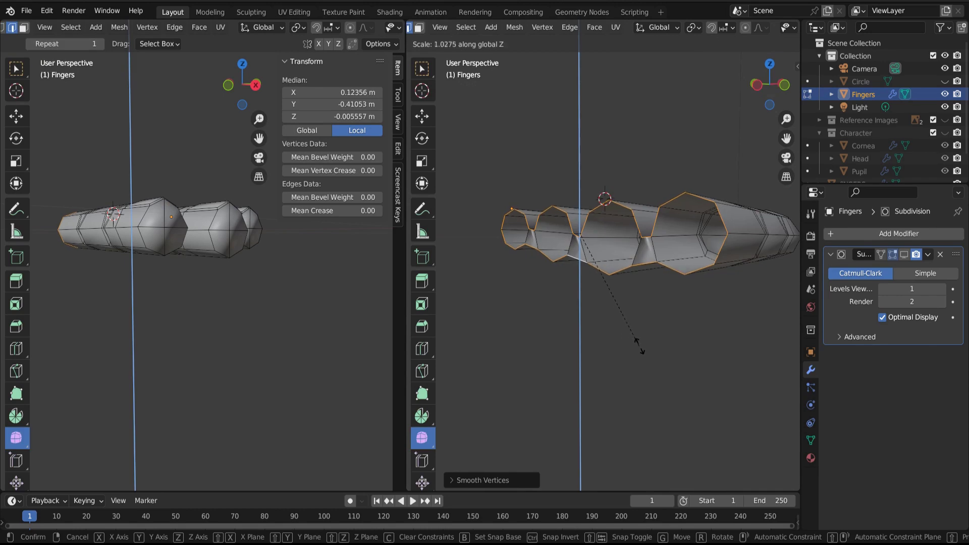
pyautogui.click(656, 350)
pyautogui.moveTo(661, 353); pyautogui.dragTo(585, 438, button='middle')
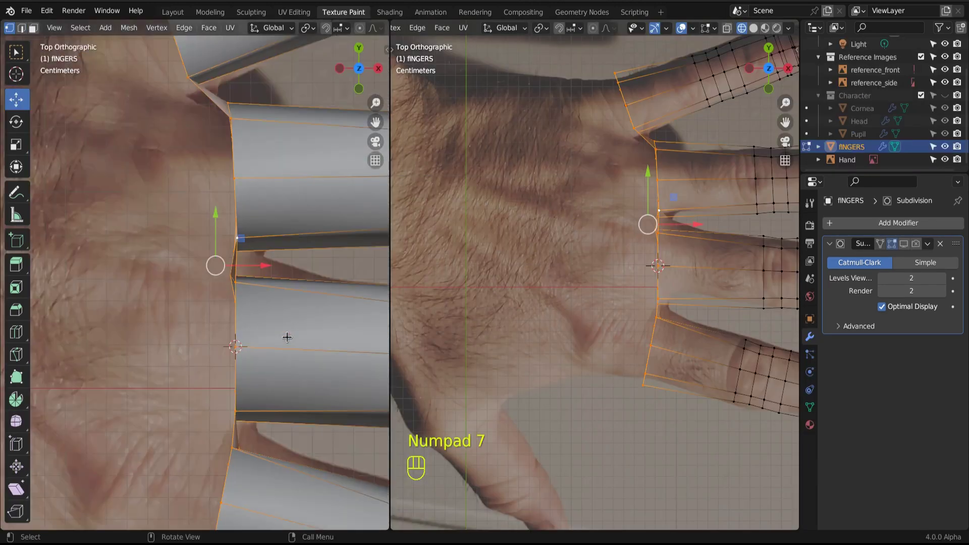
# - Scale the open finger-base loop to 0.82 along Z and extrude it about 0.05 m back into the palm
pyautogui.press('KP_1')
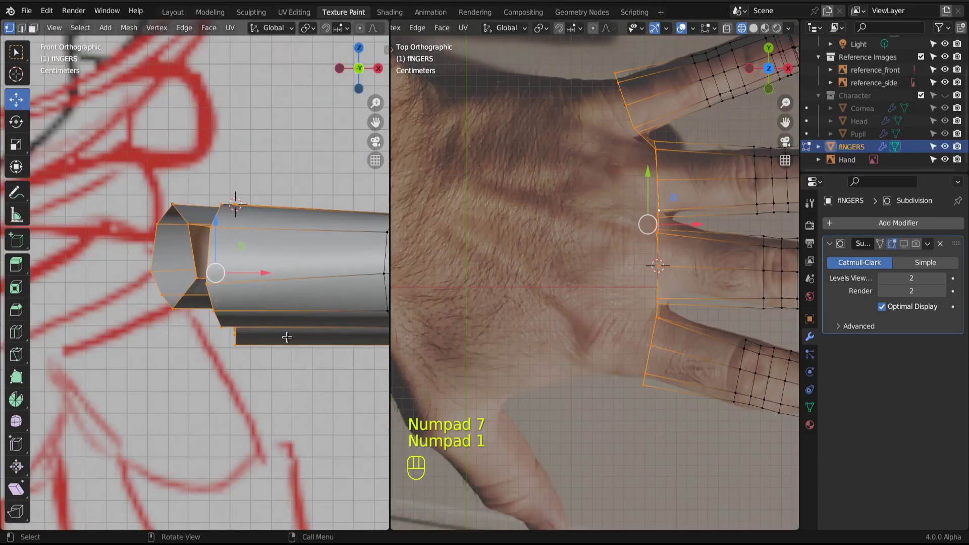
pyautogui.press('s')
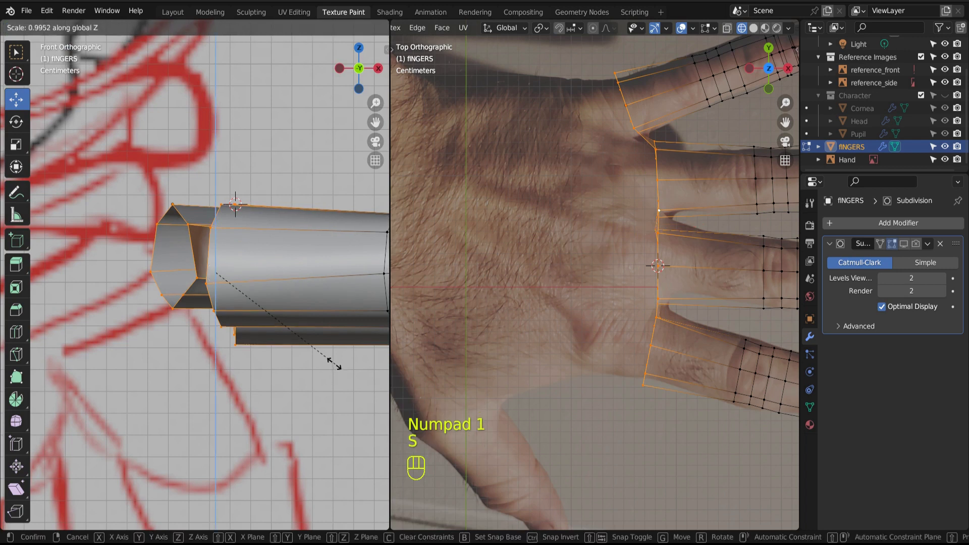
pyautogui.press('z')
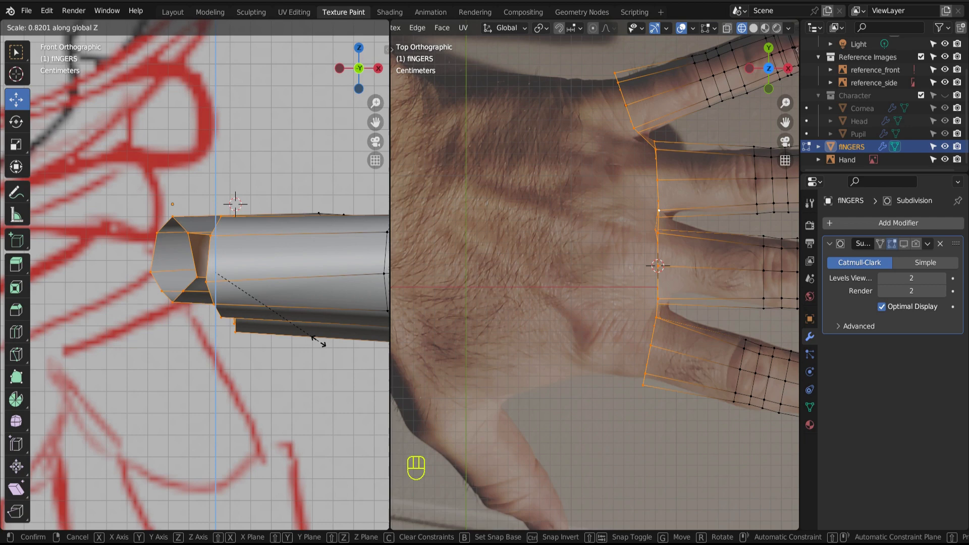
pyautogui.click(318, 341)
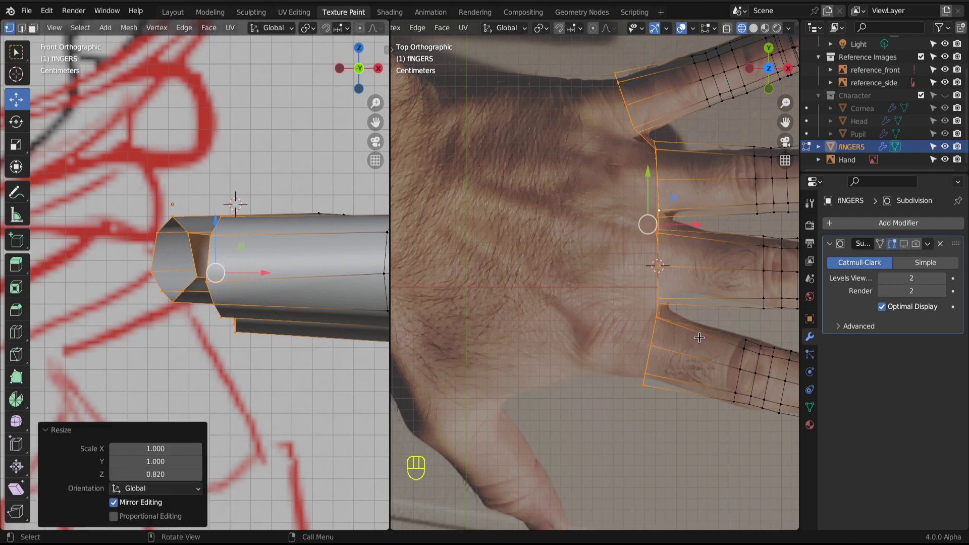
pyautogui.press('e')
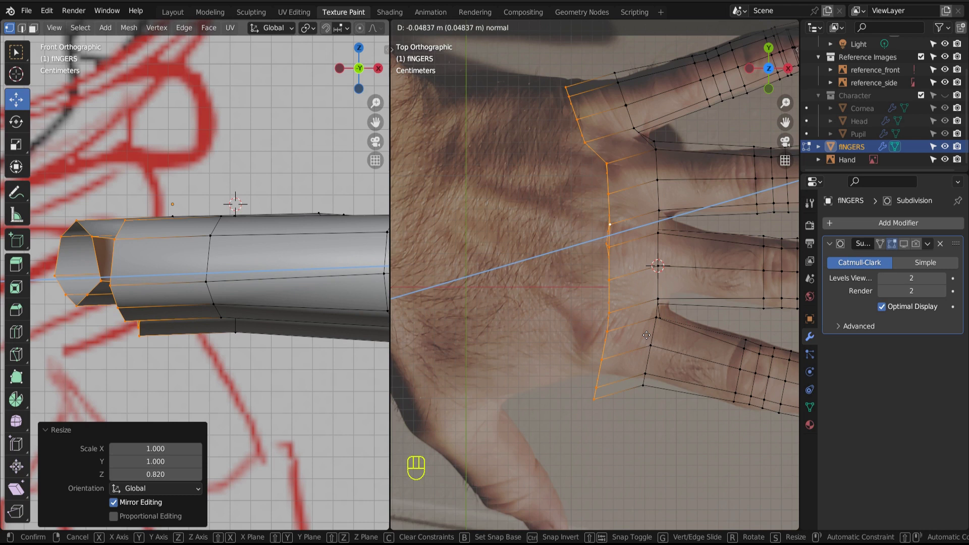
pyautogui.click(646, 336)
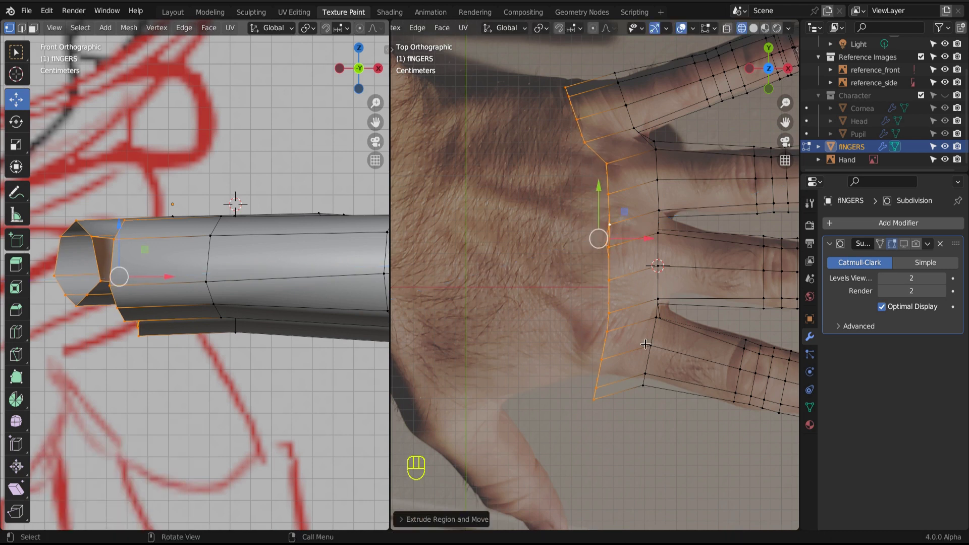
# - Flatten the extruded palm loop along X and scale it down slightly to match the reference hand's width
pyautogui.press('s')
pyautogui.press('x')
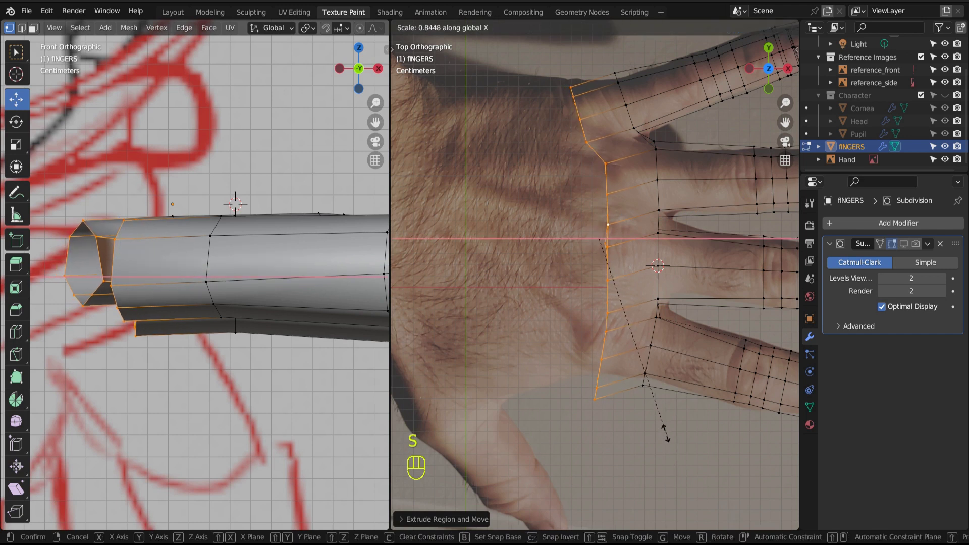
pyautogui.click(635, 314)
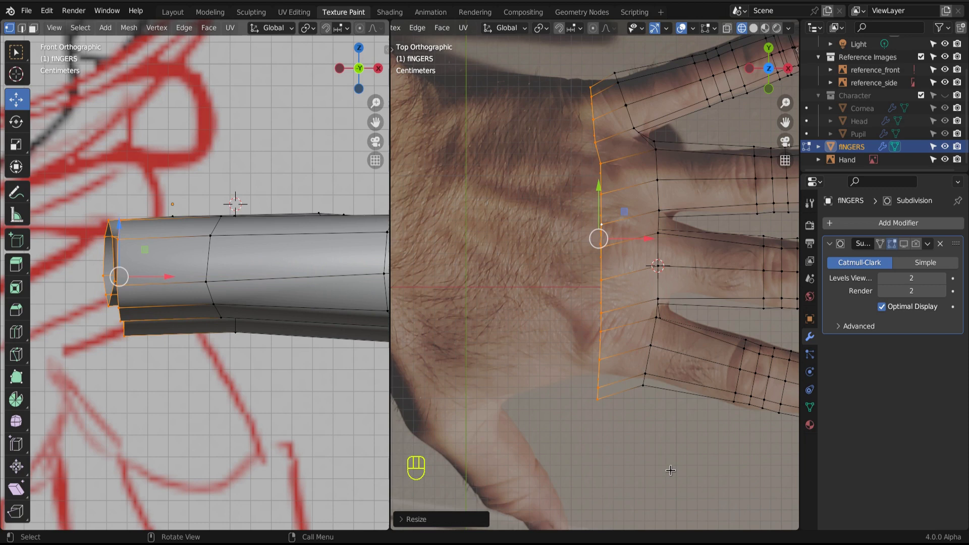
pyautogui.press('s')
pyautogui.click(663, 450)
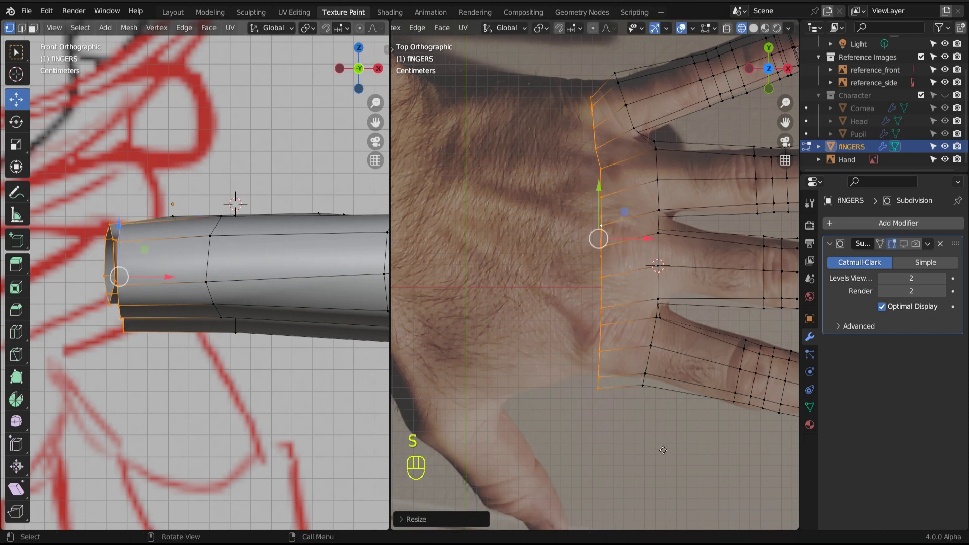
# - Raise the upper connecting edges in two neighbouring gaps between the finger bases to level them with the knuckles
pyautogui.moveTo(663, 450); pyautogui.dragTo(648, 255, button='middle')
pyautogui.press('2')
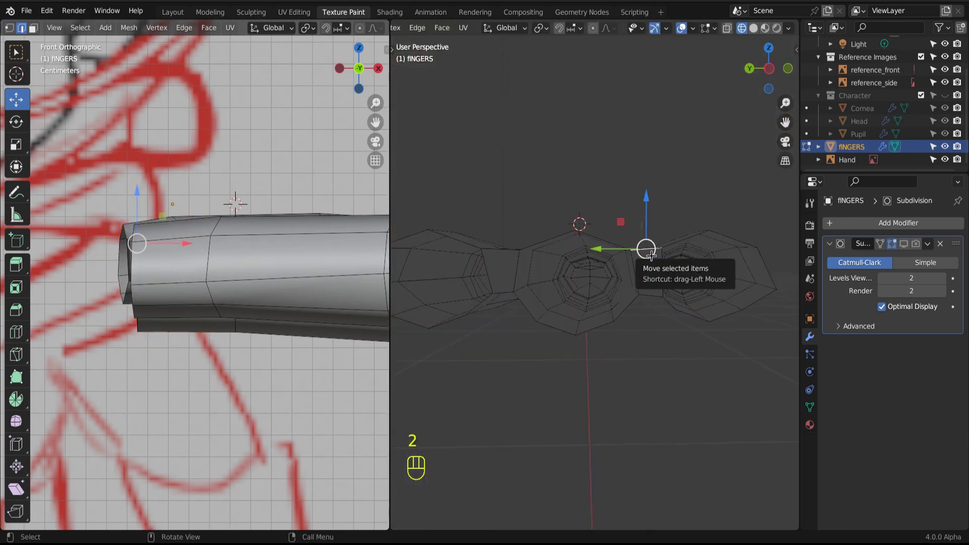
pyautogui.press('g')
pyautogui.click(521, 251)
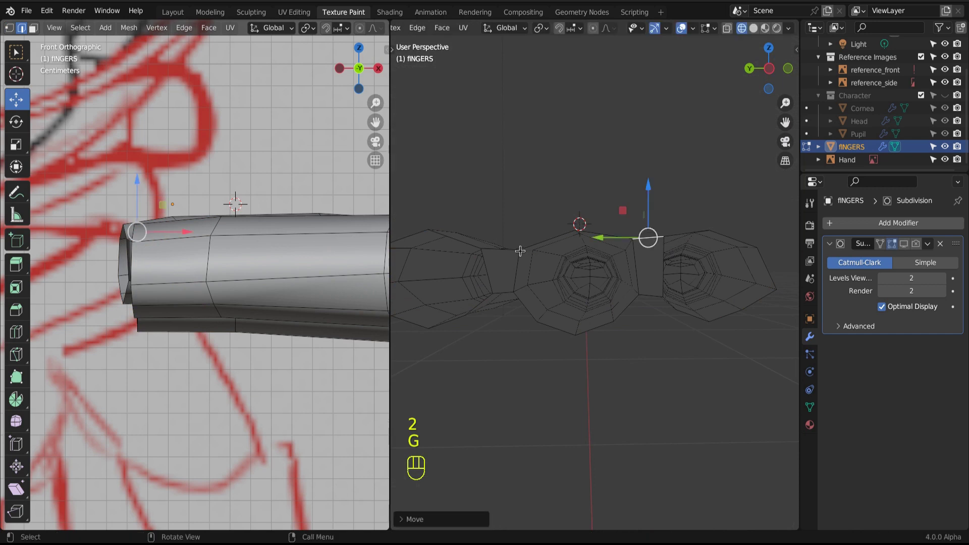
pyautogui.press('g')
pyautogui.rightClick(511, 232)
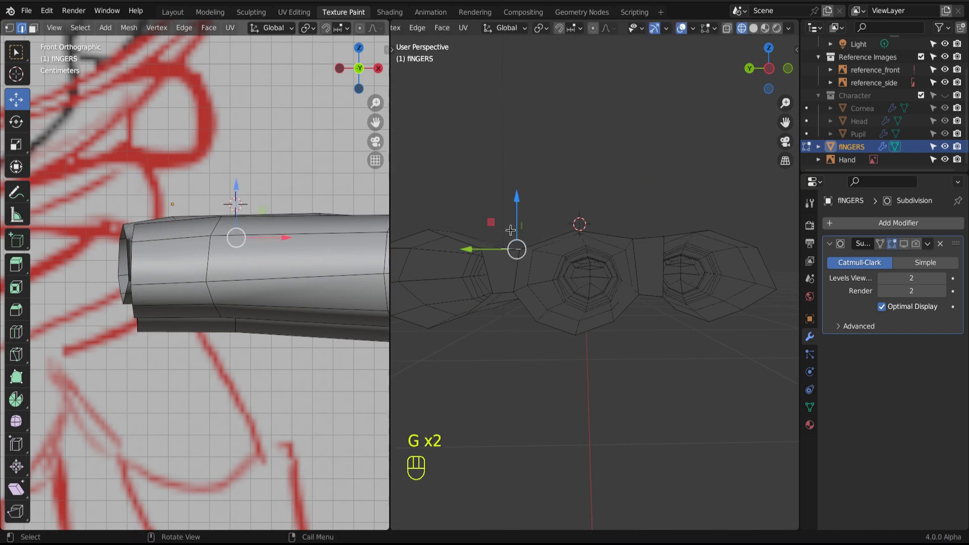
pyautogui.press('g')
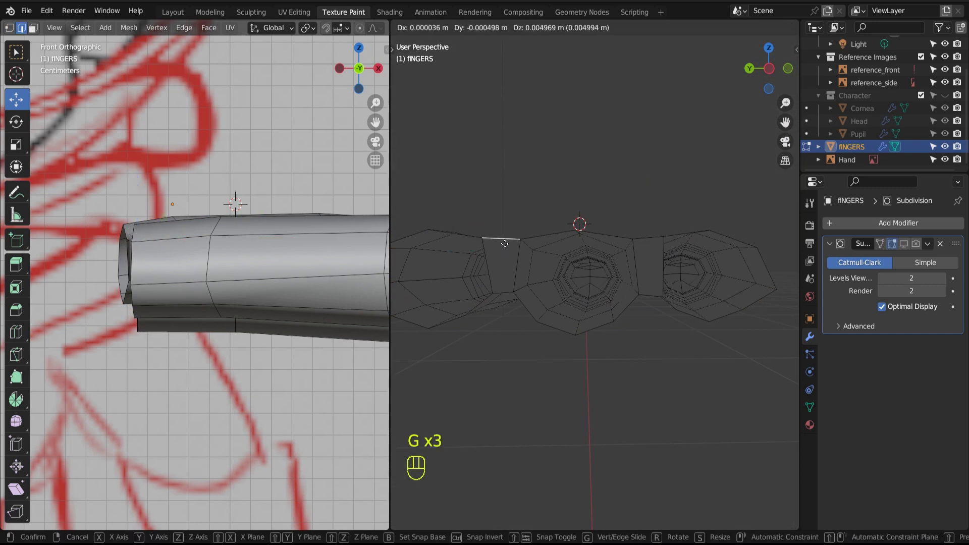
pyautogui.click(506, 251)
# - Raise the upper connecting edge in the remaining finger gap by about 0.007 m
pyautogui.keyDown('shift'); pyautogui.click(547, 288); pyautogui.keyUp('shift')
pyautogui.keyDown('shift'); pyautogui.moveTo(547, 287); pyautogui.dragTo(647, 290, button='middle'); pyautogui.keyUp('shift')
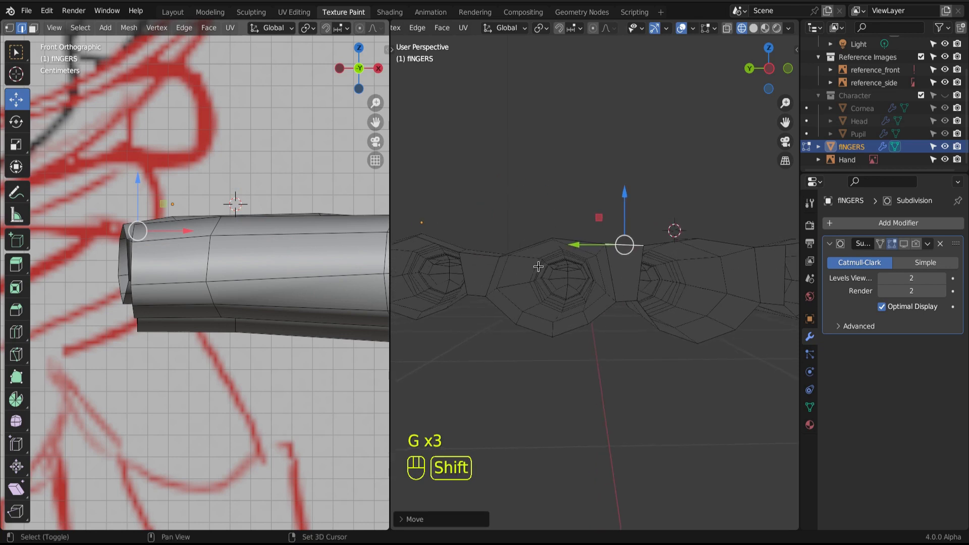
pyautogui.click(477, 260)
pyautogui.press('g')
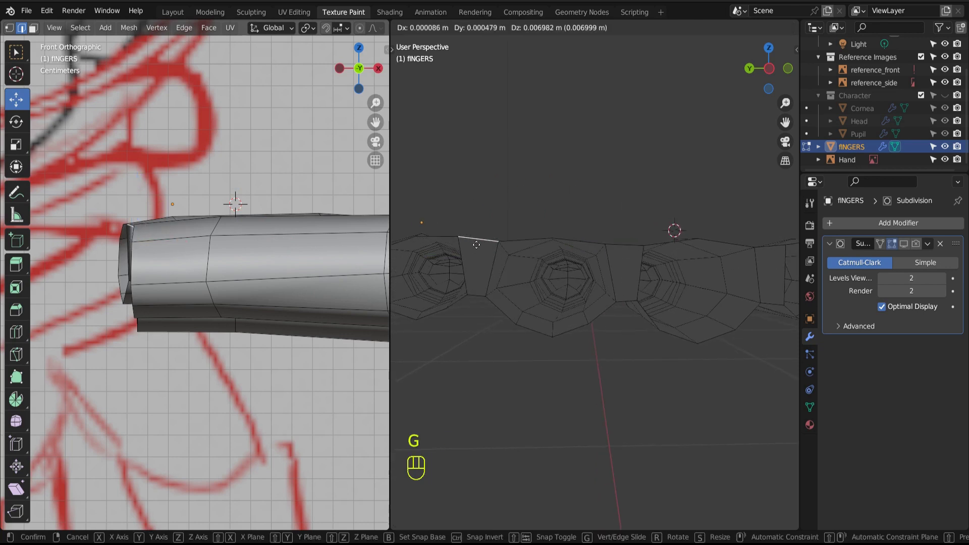
pyautogui.click(475, 245)
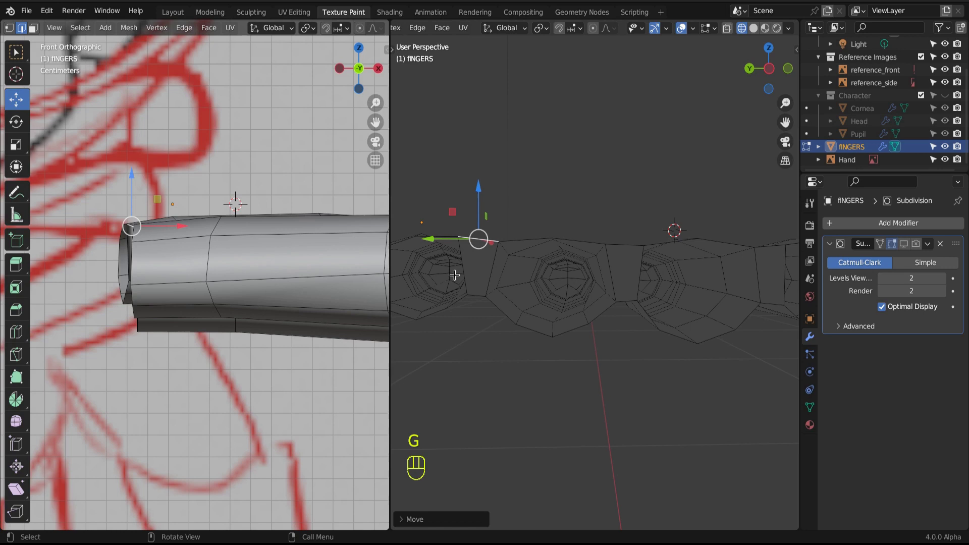
# - Lower the three bottom connecting edges between the finger bases along Z to thicken the underside of the gaps
pyautogui.click(479, 294)
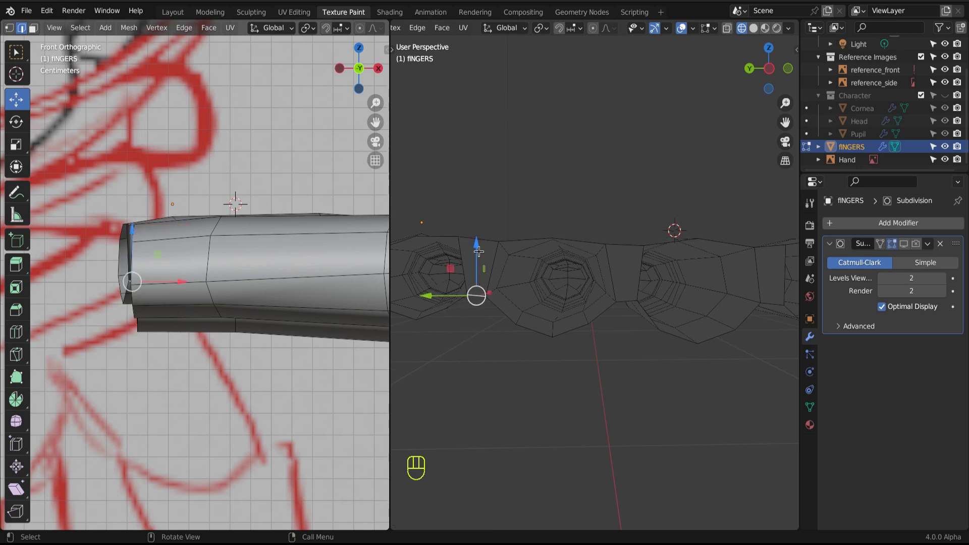
pyautogui.moveTo(478, 255); pyautogui.dragTo(478, 276)
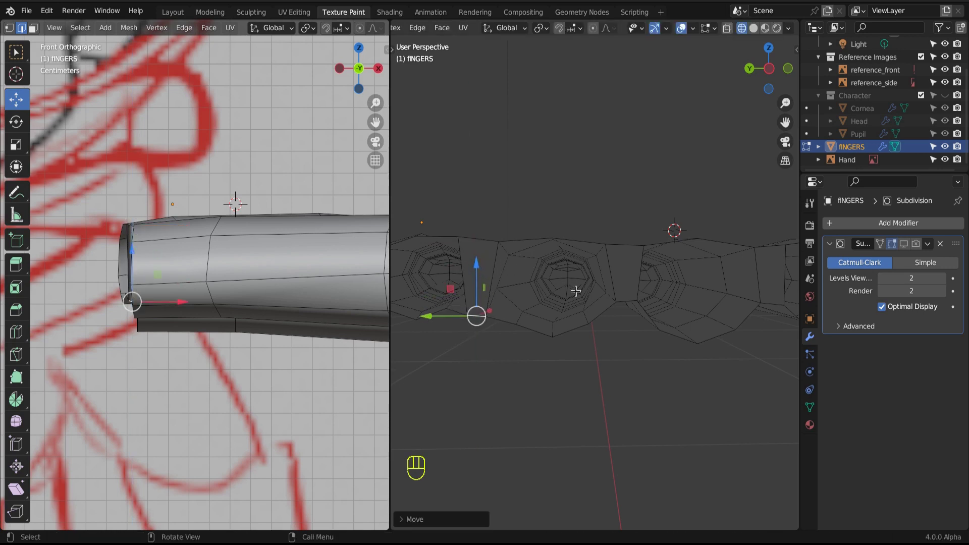
pyautogui.click(624, 299)
pyautogui.moveTo(629, 258); pyautogui.dragTo(629, 277)
pyautogui.click(771, 300)
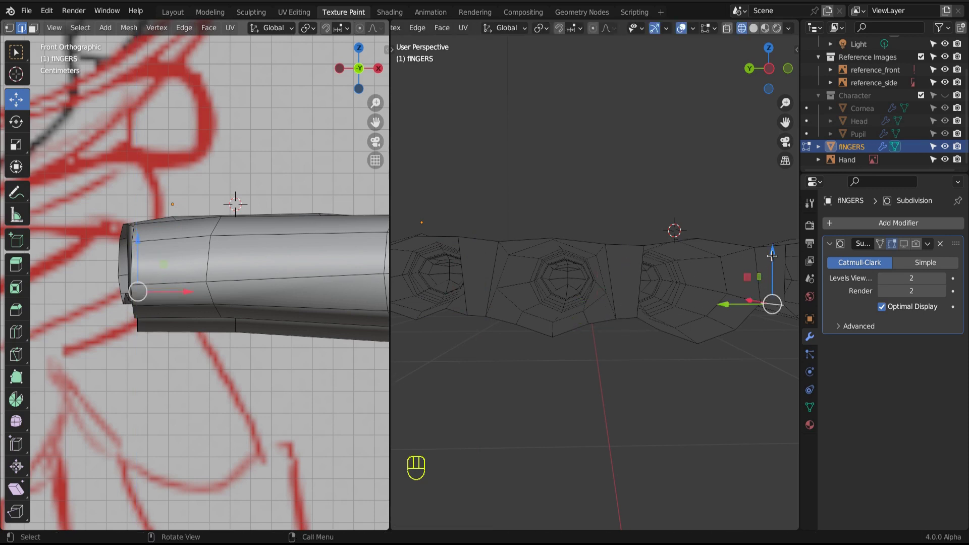
pyautogui.moveTo(772, 257); pyautogui.dragTo(772, 281)
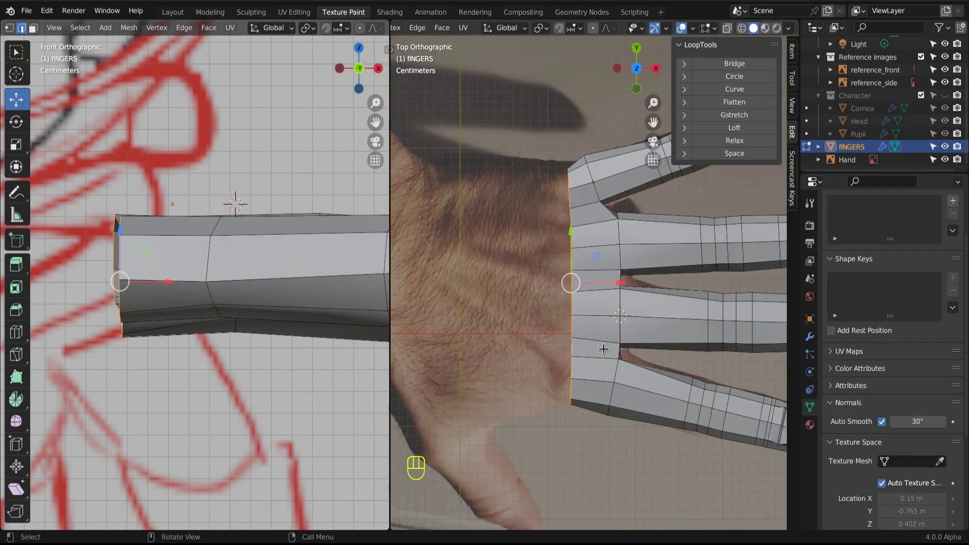
# - Extrude the open palm loop about 0.045 m toward the wrist and scale it up slightly to follow the reference hand
pyautogui.press('e')
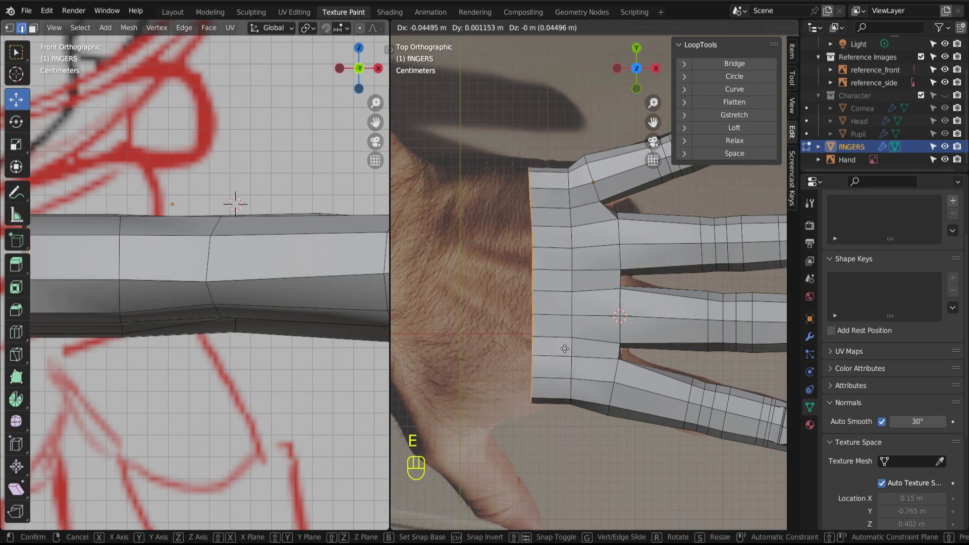
pyautogui.click(564, 348)
pyautogui.press('s')
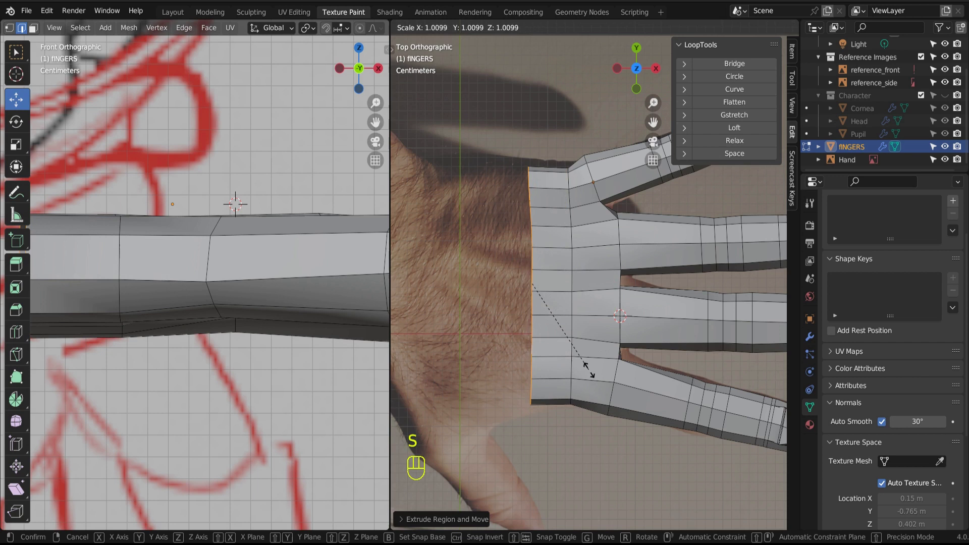
pyautogui.click(585, 345)
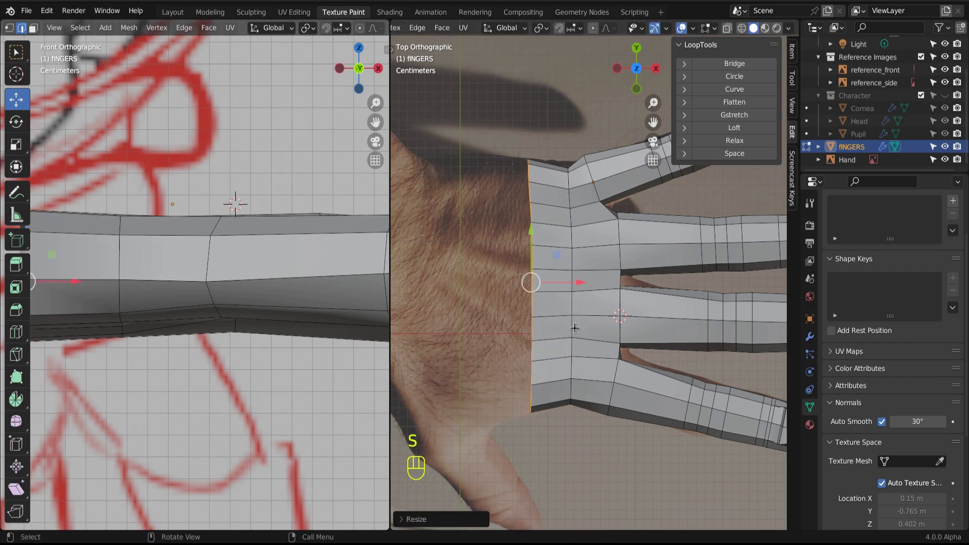
# - Select the palm loop just in front of the open end and scale it up slightly
pyautogui.keyDown('alt'); pyautogui.click(574, 328); pyautogui.keyUp('alt')
pyautogui.press('s')
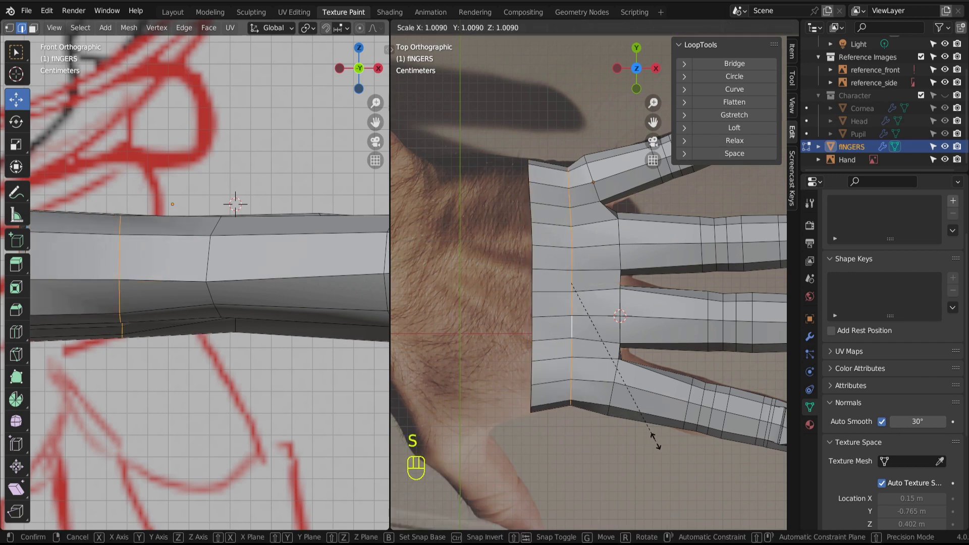
pyautogui.click(670, 444)
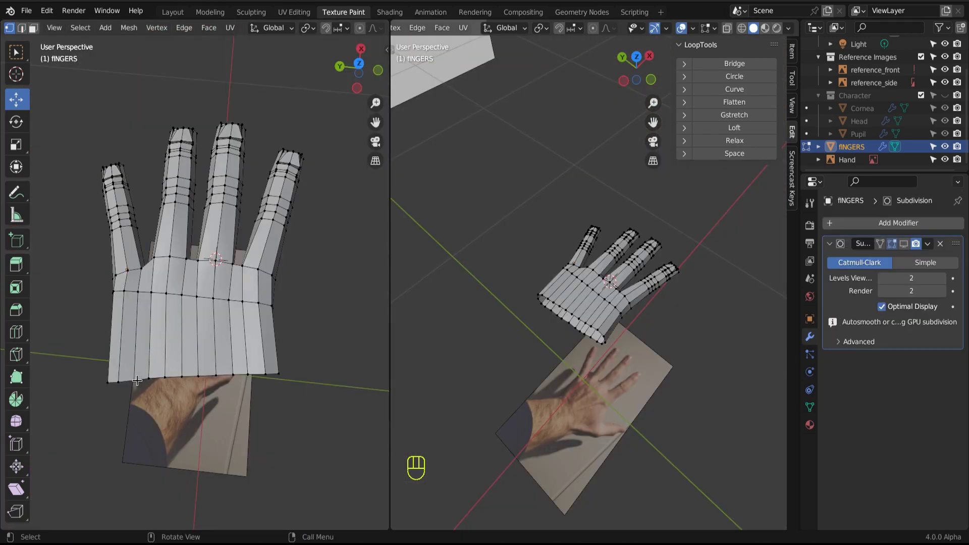
# - Merge three neighbouring wrist-edge vertices near the little-finger side of the back of the hand at their center
pyautogui.click(135, 380)
pyautogui.keyDown('shift'); pyautogui.click(150, 376); pyautogui.keyUp('shift')
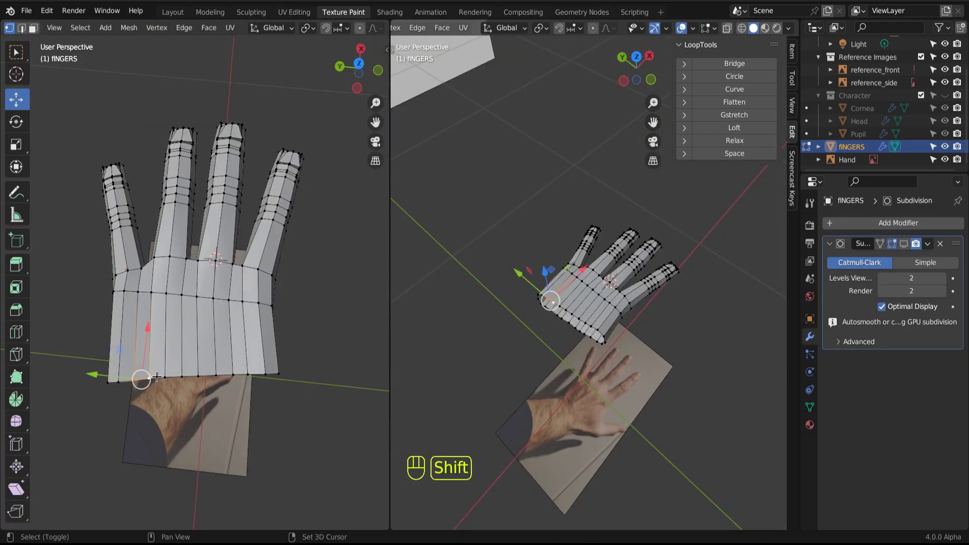
pyautogui.keyDown('shift'); pyautogui.click(164, 374); pyautogui.keyUp('shift')
pyautogui.press('m')
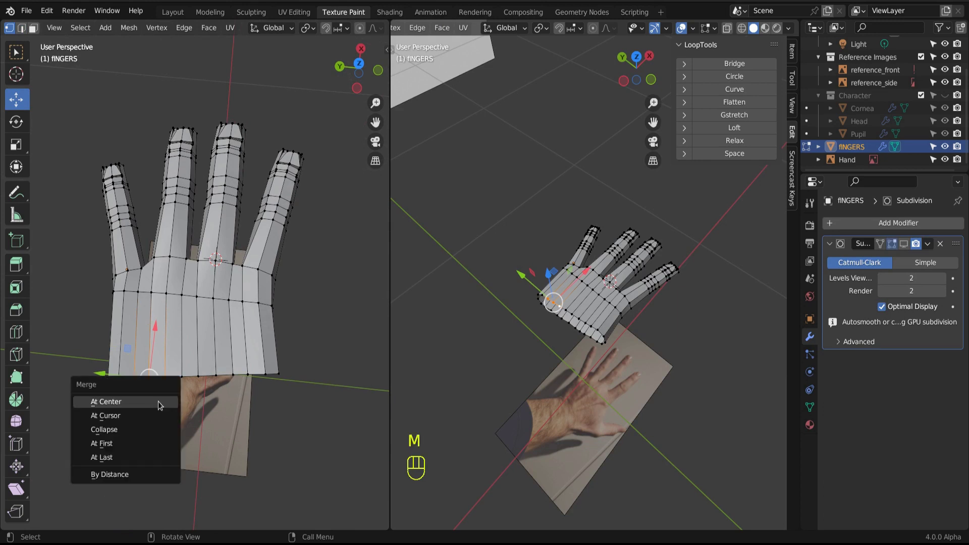
pyautogui.click(159, 401)
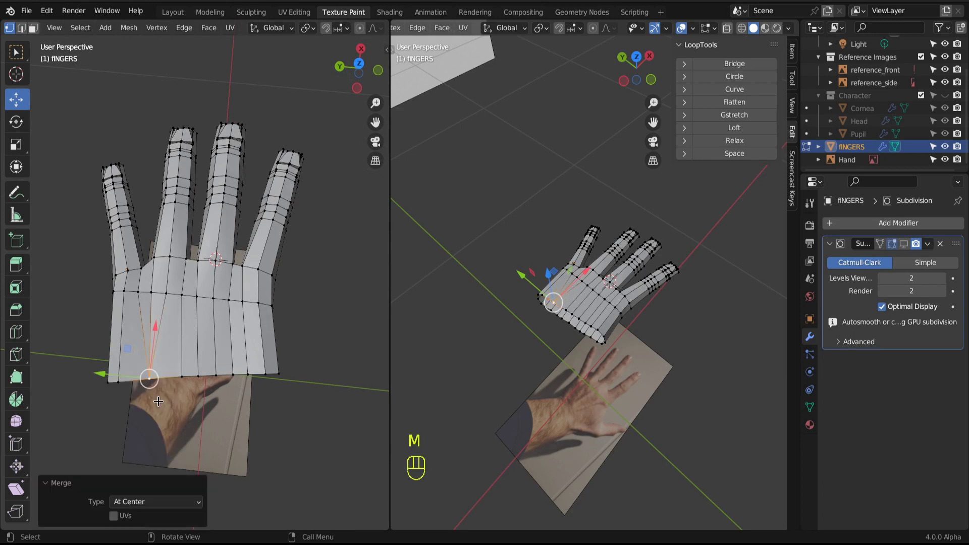
# - Merge the three wrist-edge vertices behind the middle finger on the back of the hand at their center
pyautogui.click(198, 374)
pyautogui.keyDown('shift'); pyautogui.click(216, 375); pyautogui.keyUp('shift')
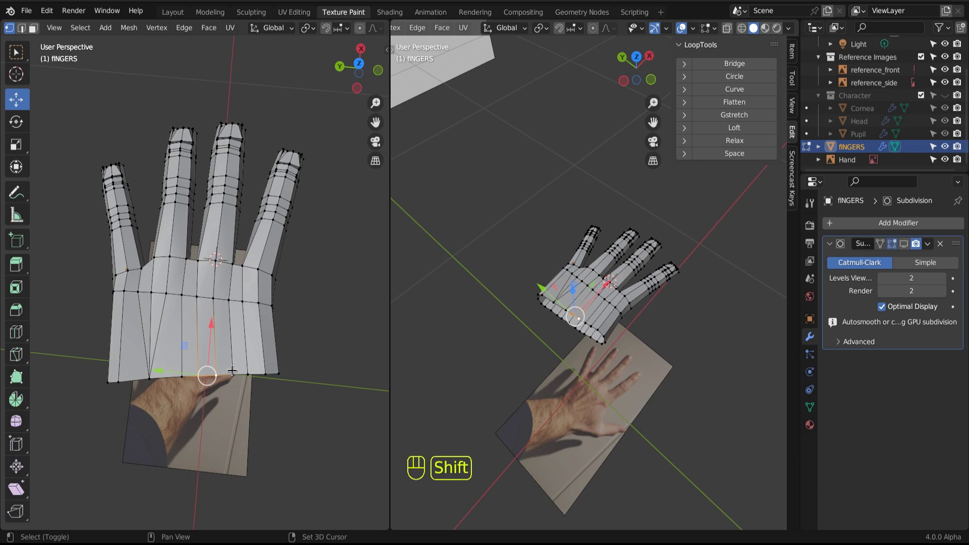
pyautogui.keyDown('shift'); pyautogui.click(232, 374); pyautogui.keyUp('shift')
pyautogui.press('m')
pyautogui.click(233, 403)
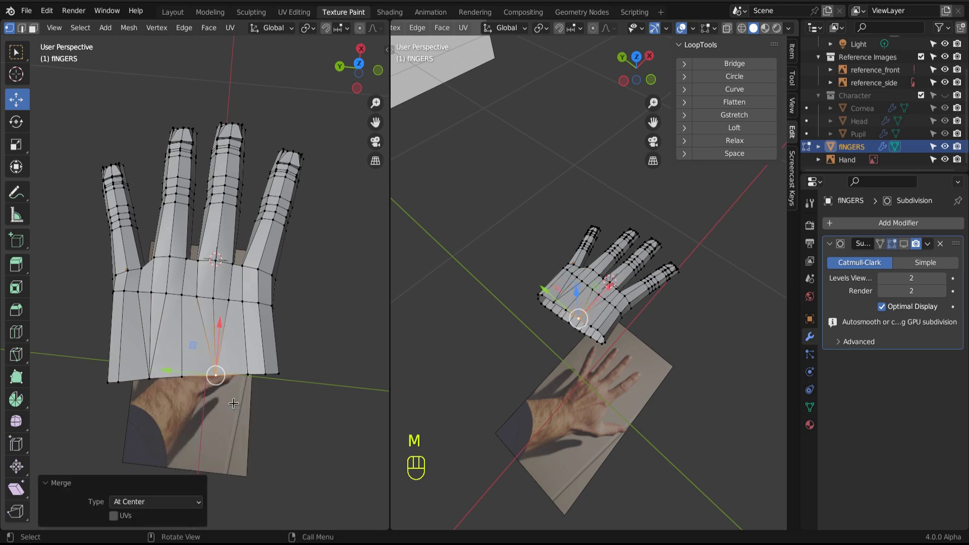
# - Merge the three wrist-edge vertices at the index-finger end of the back of the hand at their center
pyautogui.moveTo(277, 386); pyautogui.dragTo(232, 378, button='middle')
pyautogui.click(205, 385)
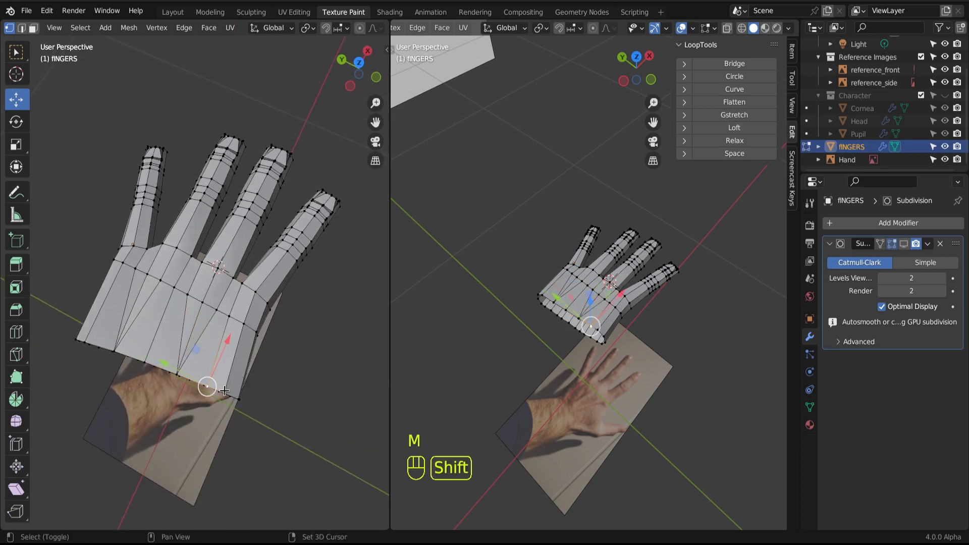
pyautogui.keyDown('shift'); pyautogui.click(238, 395); pyautogui.keyUp('shift')
pyautogui.moveTo(239, 394); pyautogui.dragTo(250, 400, button='middle')
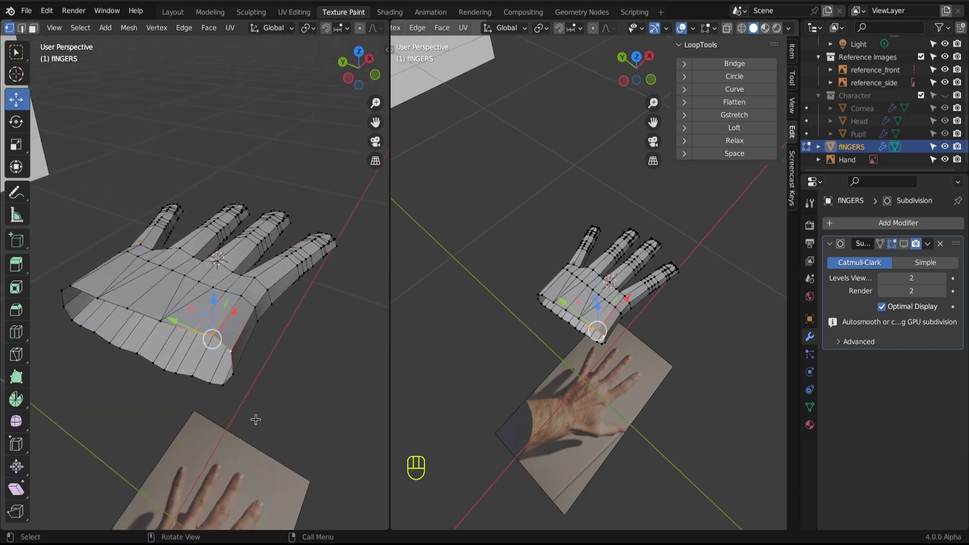
pyautogui.press('m')
pyautogui.click(256, 419)
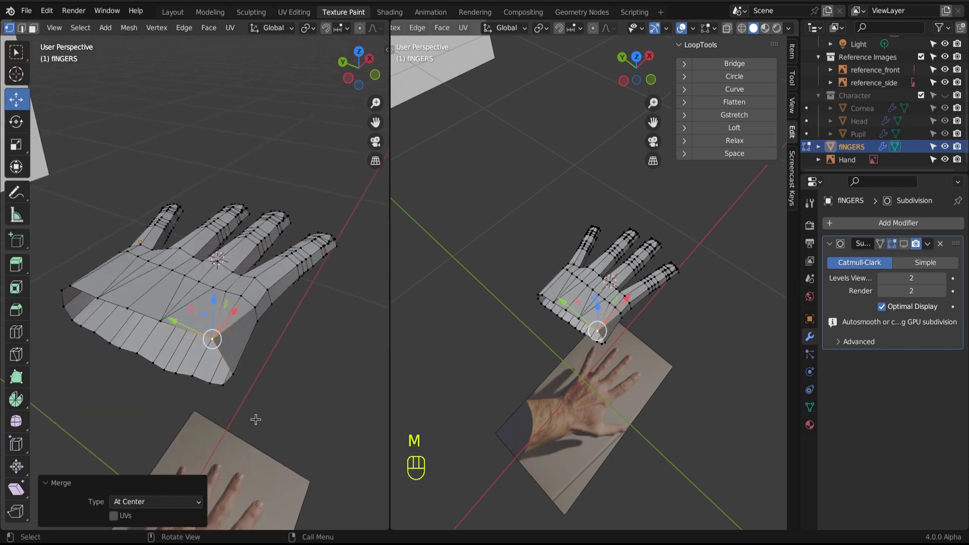
# - Merge three wrist-edge vertices at the little-finger end of the palm's underside at their center
pyautogui.moveTo(255, 420); pyautogui.dragTo(140, 273, button='middle')
pyautogui.keyDown('shift'); pyautogui.click(123, 217); pyautogui.keyUp('shift')
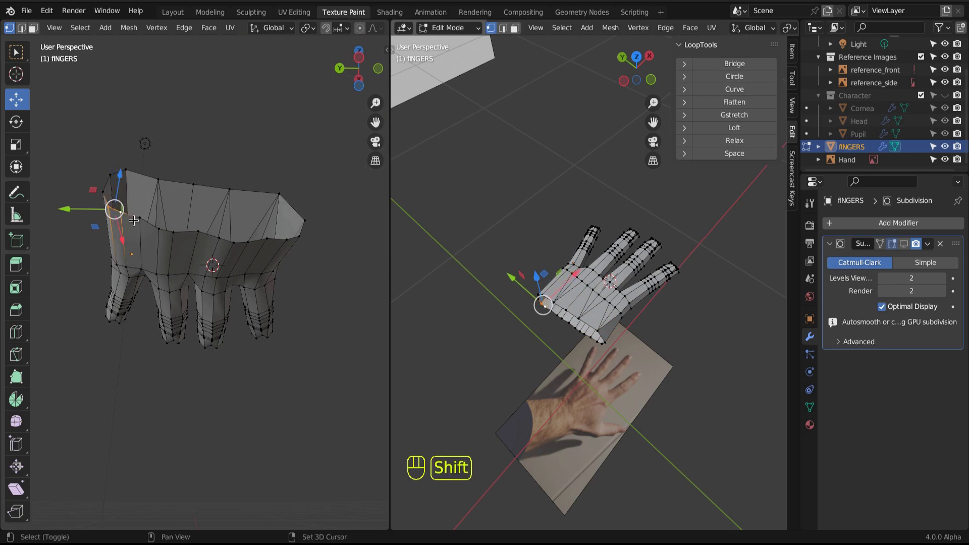
pyautogui.keyDown('shift'); pyautogui.click(139, 220); pyautogui.keyUp('shift')
pyautogui.press('m')
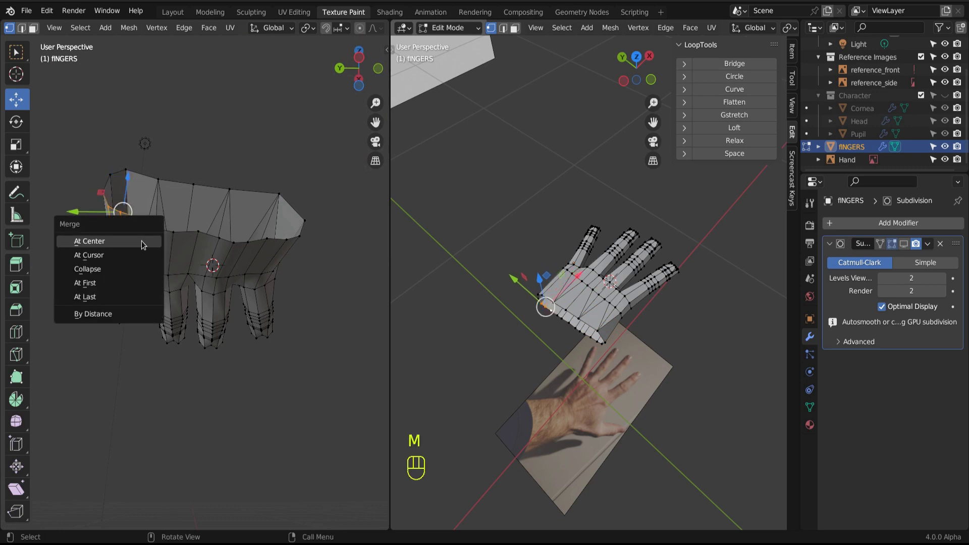
pyautogui.click(142, 245)
# - Merge the three wrist-edge vertices in line with the ring finger on the palm's underside at their center
pyautogui.click(158, 229)
pyautogui.keyDown('shift'); pyautogui.click(173, 232); pyautogui.keyUp('shift')
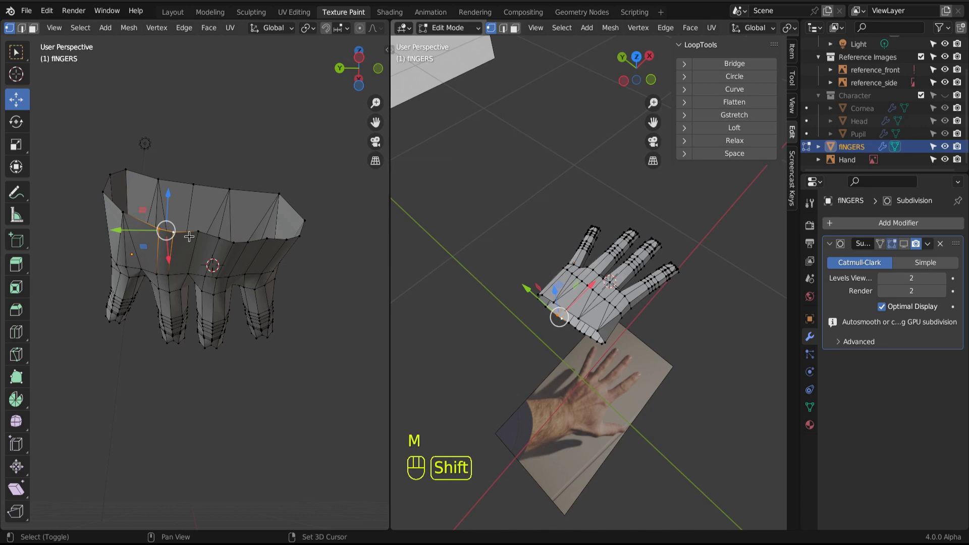
pyautogui.keyDown('shift'); pyautogui.click(189, 236); pyautogui.keyUp('shift')
pyautogui.press('m')
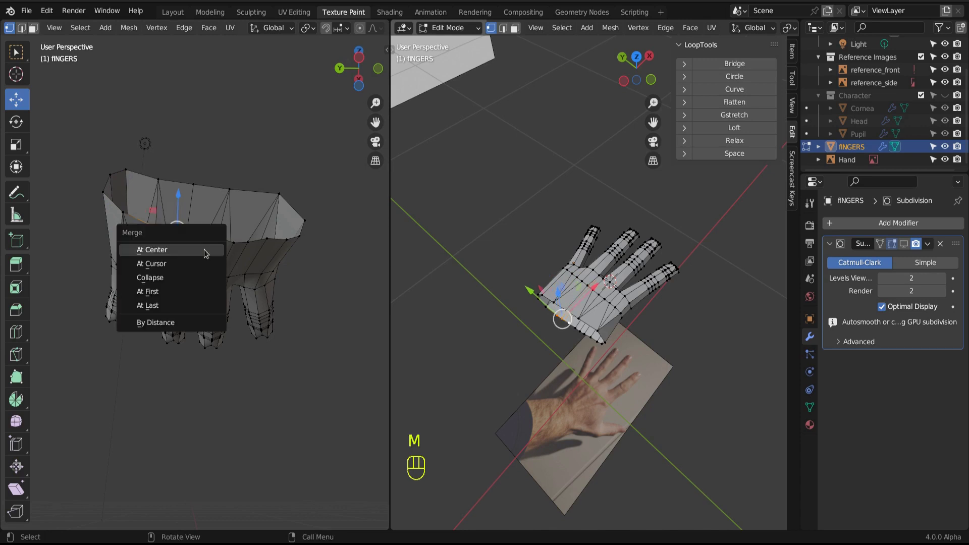
pyautogui.click(206, 253)
# - Merge the three wrist-edge vertices in line with the middle finger on the palm's underside at their center
pyautogui.moveTo(207, 255); pyautogui.dragTo(202, 197, button='middle')
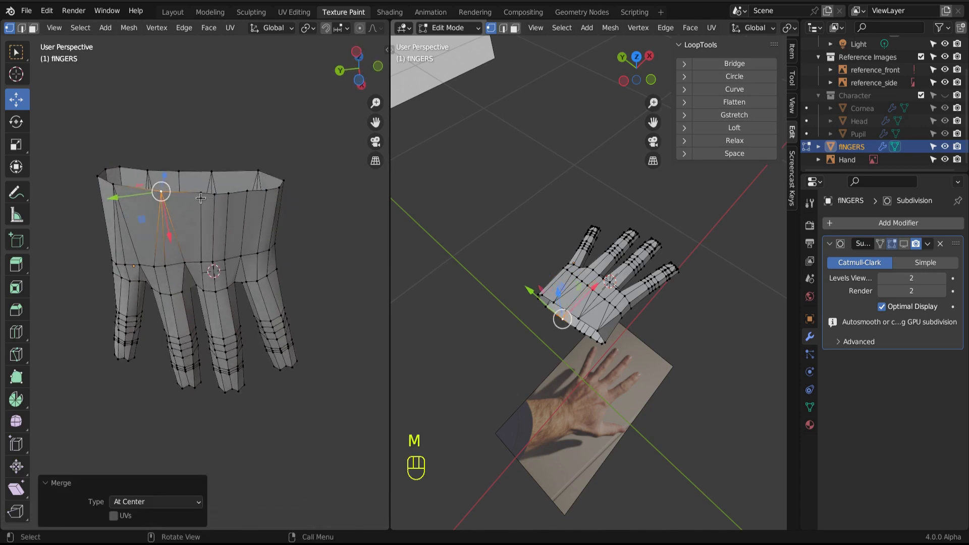
pyautogui.click(201, 196)
pyautogui.keyDown('shift'); pyautogui.click(215, 196); pyautogui.keyUp('shift')
pyautogui.keyDown('shift'); pyautogui.click(228, 196); pyautogui.keyUp('shift')
pyautogui.press('m')
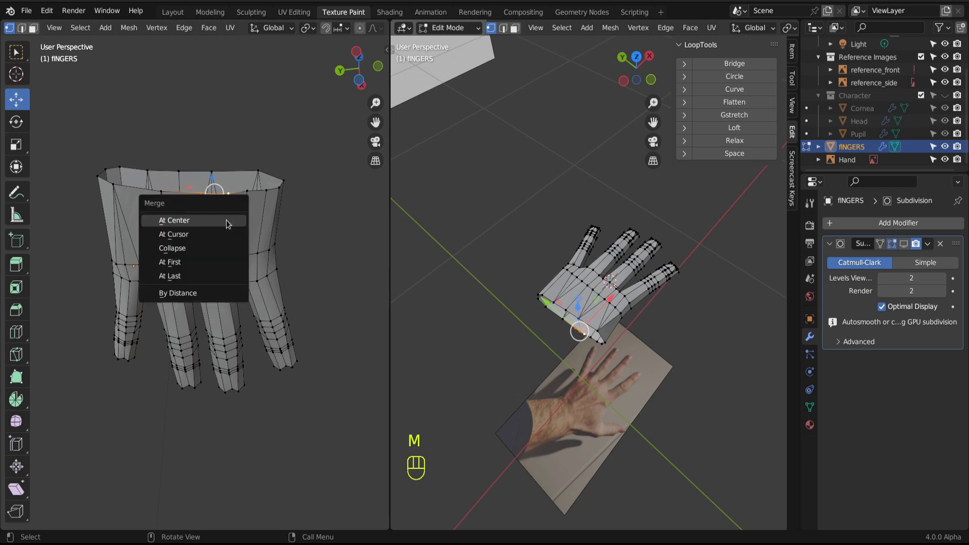
pyautogui.click(226, 220)
# - Merge the wrist-edge vertices at the index-finger end of the palm's underside at their center
pyautogui.click(256, 191)
pyautogui.keyDown('shift'); pyautogui.click(279, 188); pyautogui.keyUp('shift')
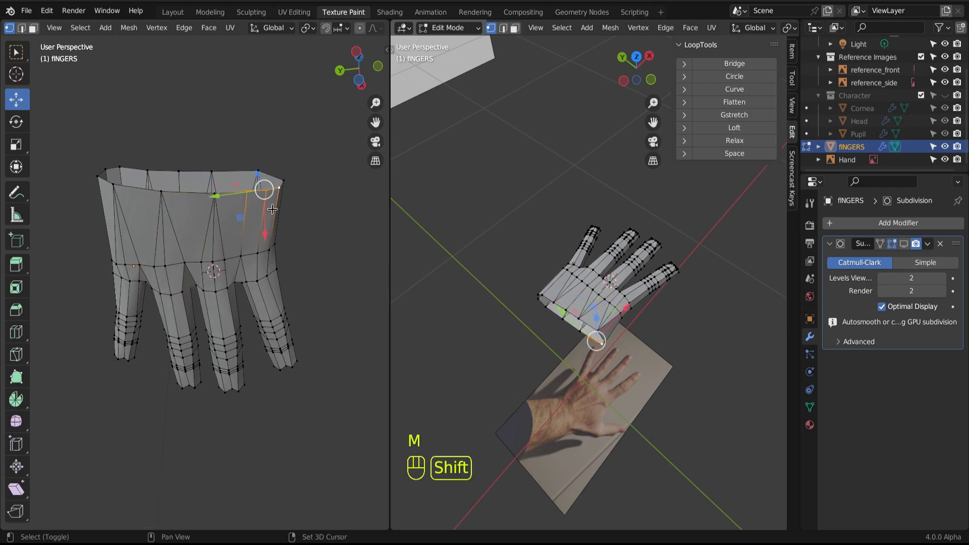
pyautogui.press('m')
pyautogui.click(255, 223)
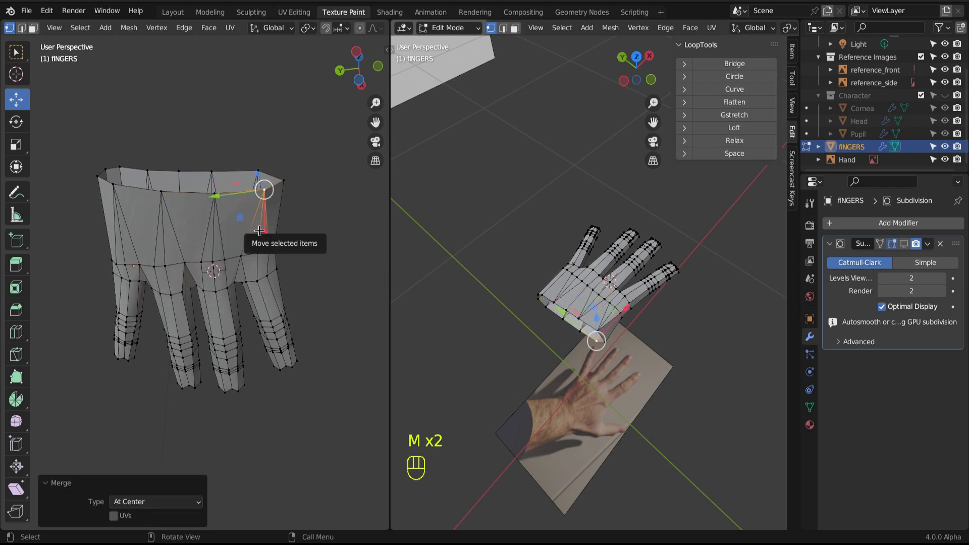
# - Dissolve the four lengthwise edges in line with the merged wrist vertices on the palm's underside
pyautogui.press('2')
pyautogui.click(259, 230)
pyautogui.keyDown('shift'); pyautogui.click(213, 243); pyautogui.keyUp('shift')
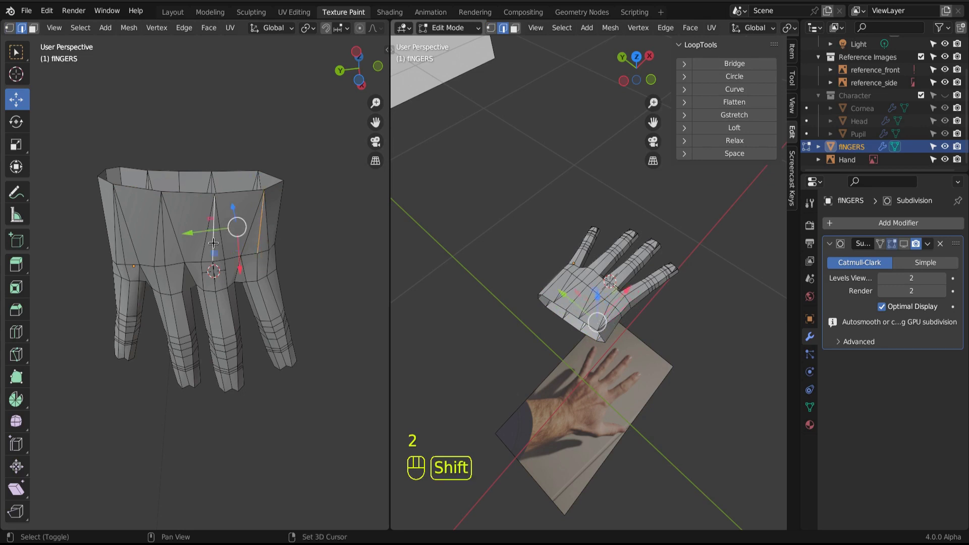
pyautogui.keyDown('shift'); pyautogui.click(165, 249); pyautogui.keyUp('shift')
pyautogui.keyDown('shift'); pyautogui.click(121, 250); pyautogui.keyUp('shift')
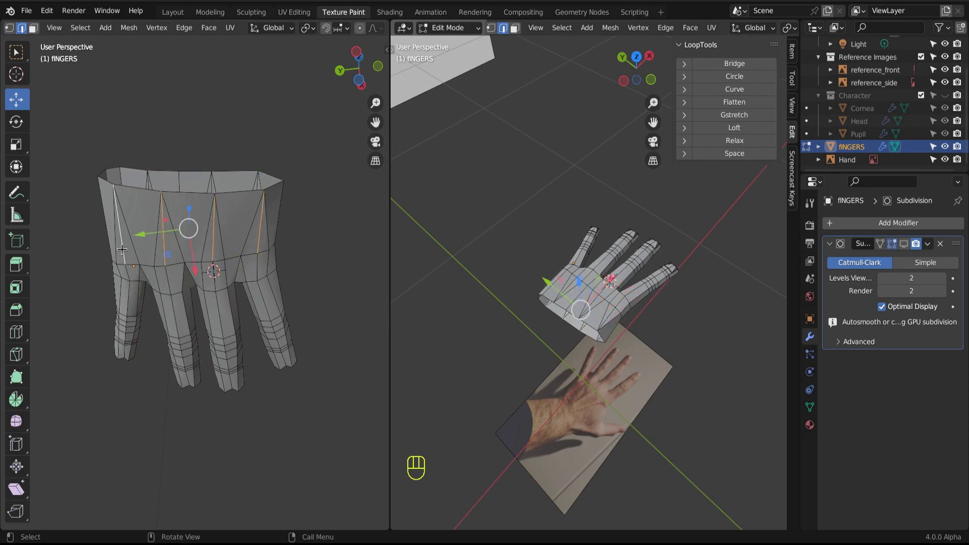
pyautogui.rightClick(123, 249)
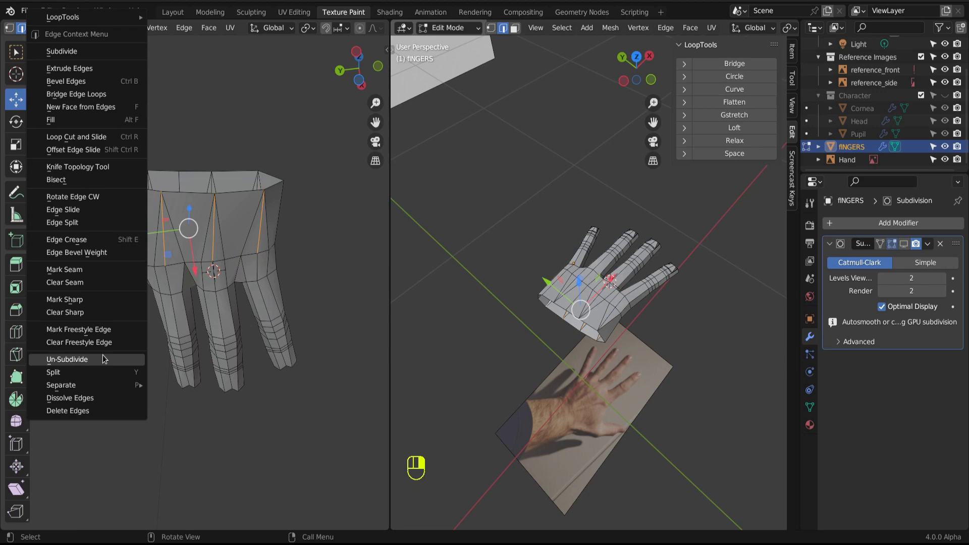
pyautogui.click(105, 399)
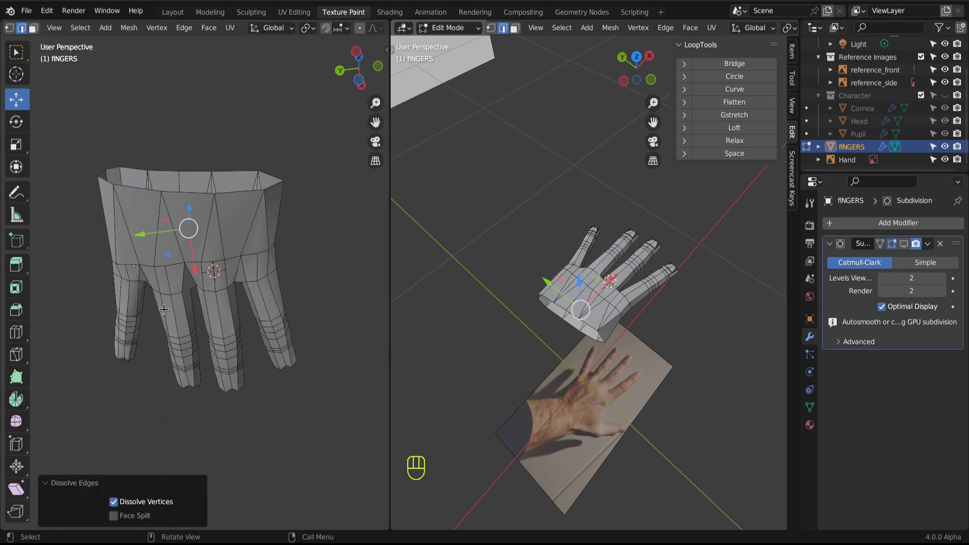
# - Dissolve three slanted edges running from the knuckle row to the wrist edge on the back of the hand
pyautogui.moveTo(164, 309); pyautogui.dragTo(201, 365, button='middle')
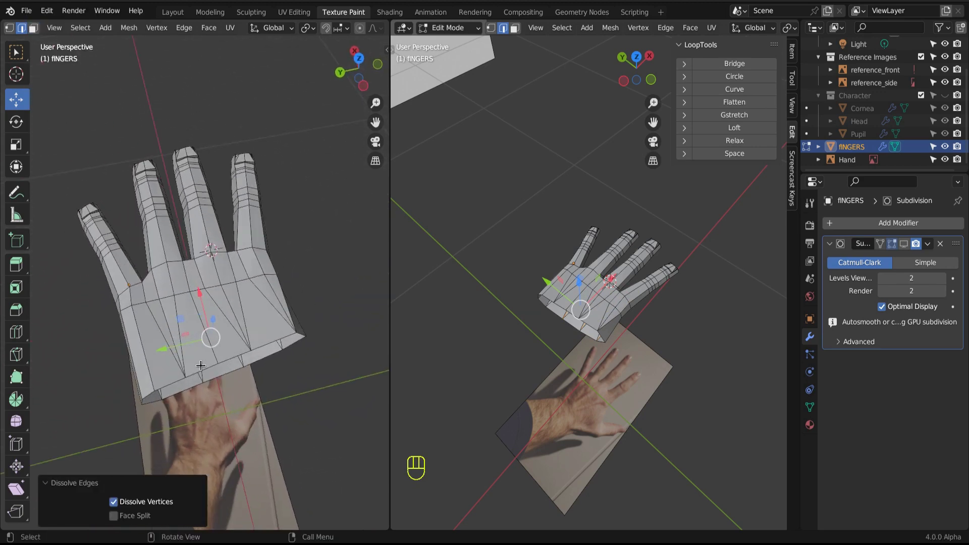
pyautogui.click(163, 312)
pyautogui.keyDown('shift'); pyautogui.click(226, 299); pyautogui.keyUp('shift')
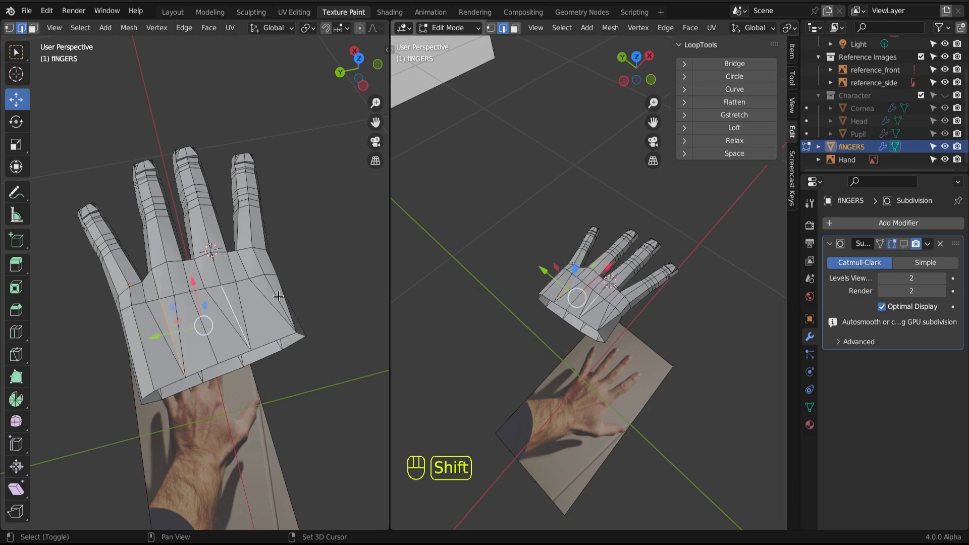
pyautogui.keyDown('shift'); pyautogui.click(275, 294); pyautogui.keyUp('shift')
pyautogui.rightClick(274, 294)
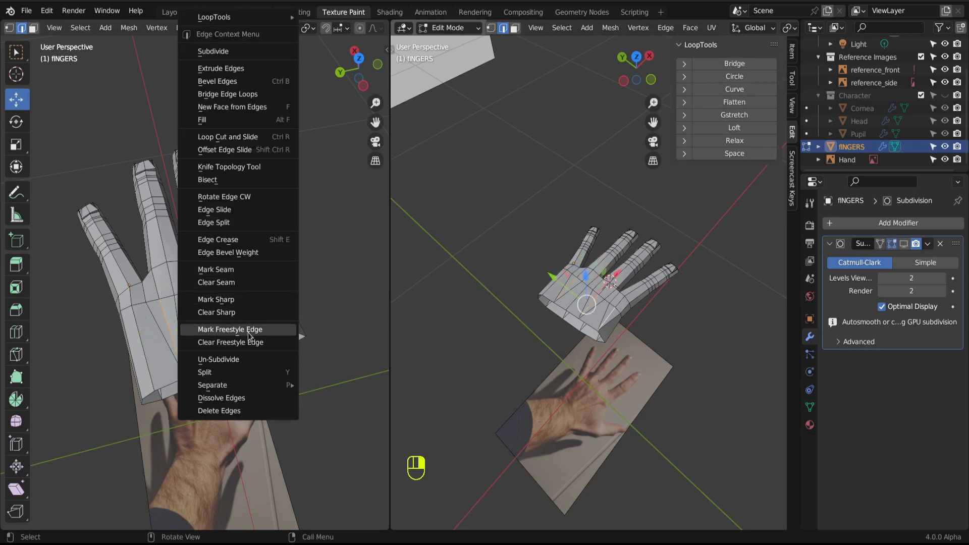
pyautogui.click(236, 399)
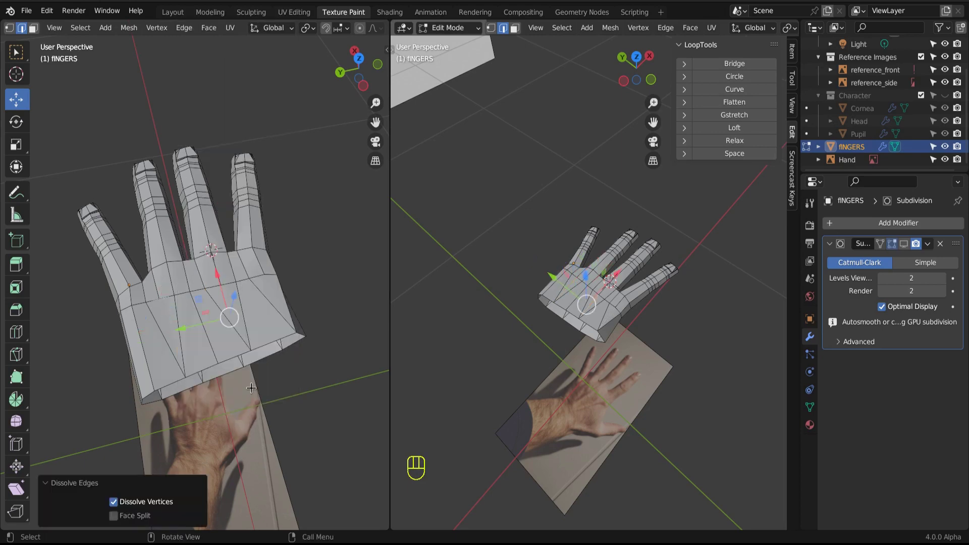
# - Undo the last edit and raise the vertex in the middle of the knuckle row about 0.02 m along Z with proportional editing
pyautogui.moveTo(251, 387); pyautogui.dragTo(226, 44, button='middle')
pyautogui.hotkey('ctrl', 'z')
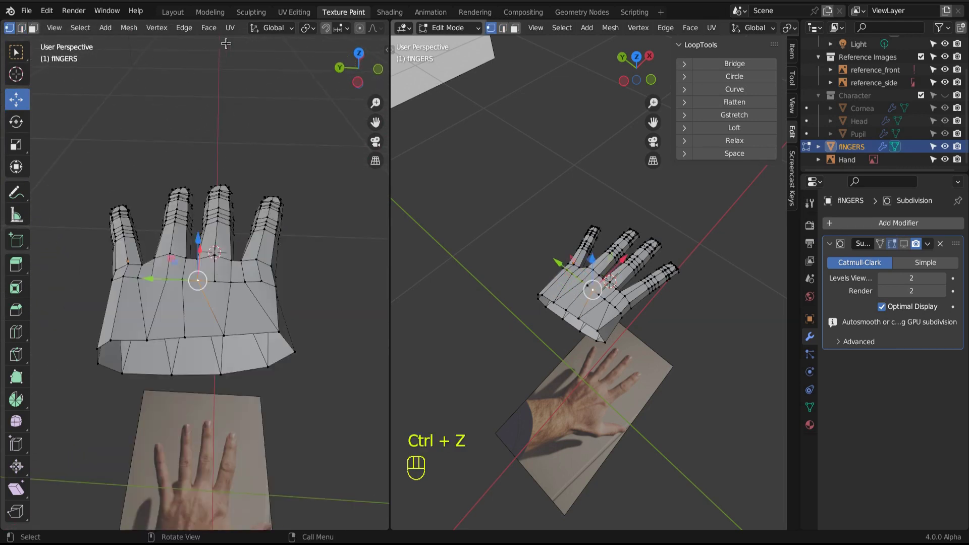
pyautogui.scroll(-4, 273, 29)
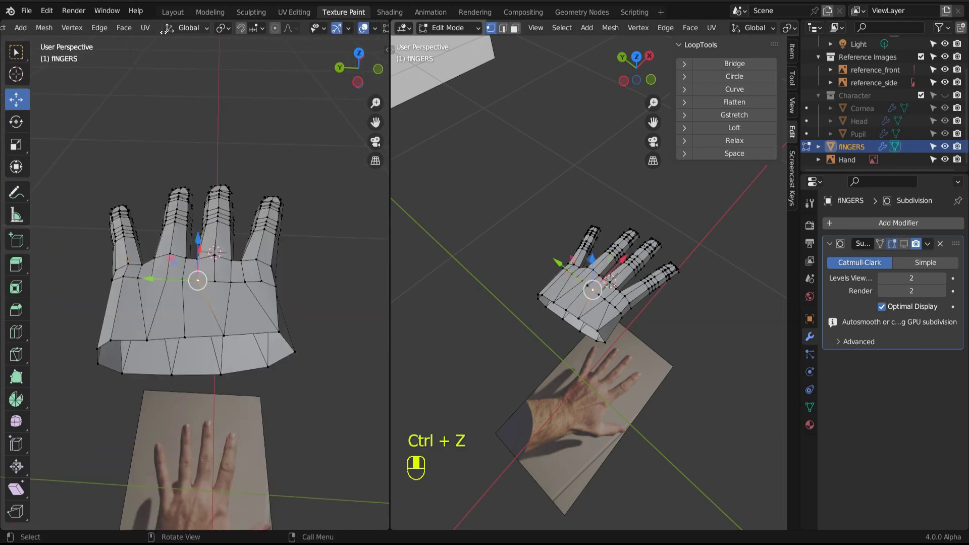
pyautogui.click(275, 29)
pyautogui.press('g')
pyautogui.press('z')
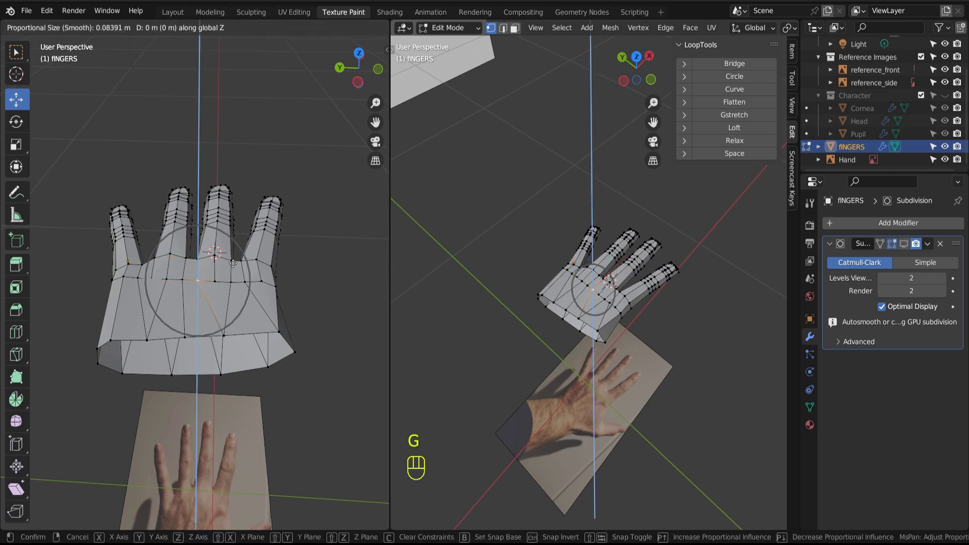
pyautogui.scroll(-4, 234, 256)
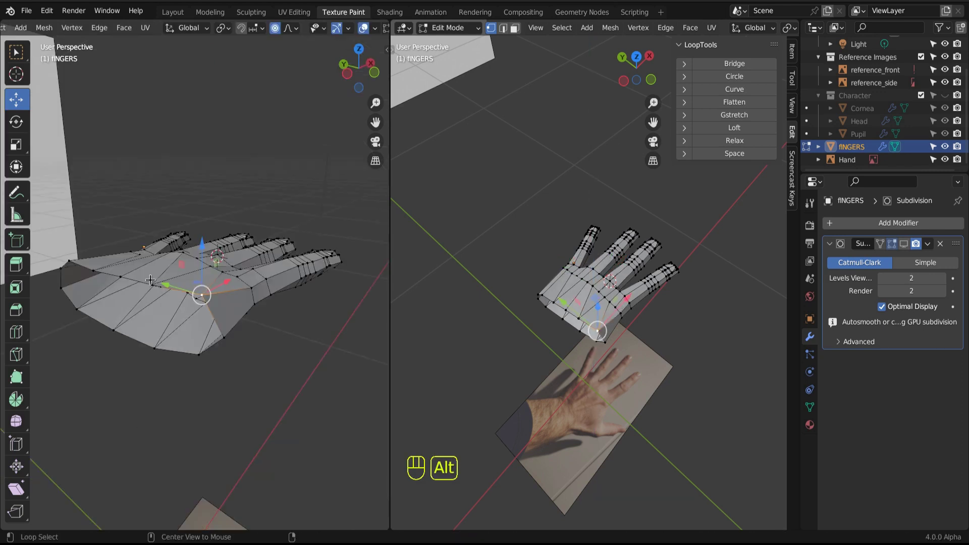
# - Rotate the wrist edge loop 6.18° in top view with proportional editing, and turn proportional editing off
pyautogui.keyDown('alt'); pyautogui.click(150, 283); pyautogui.keyUp('alt')
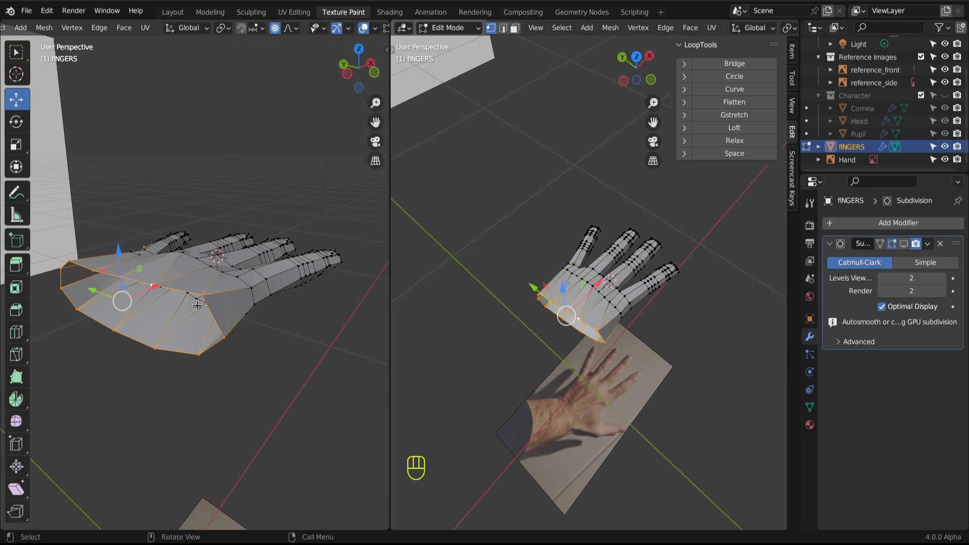
pyautogui.press('KP_7')
pyautogui.press('r')
pyautogui.click(181, 418)
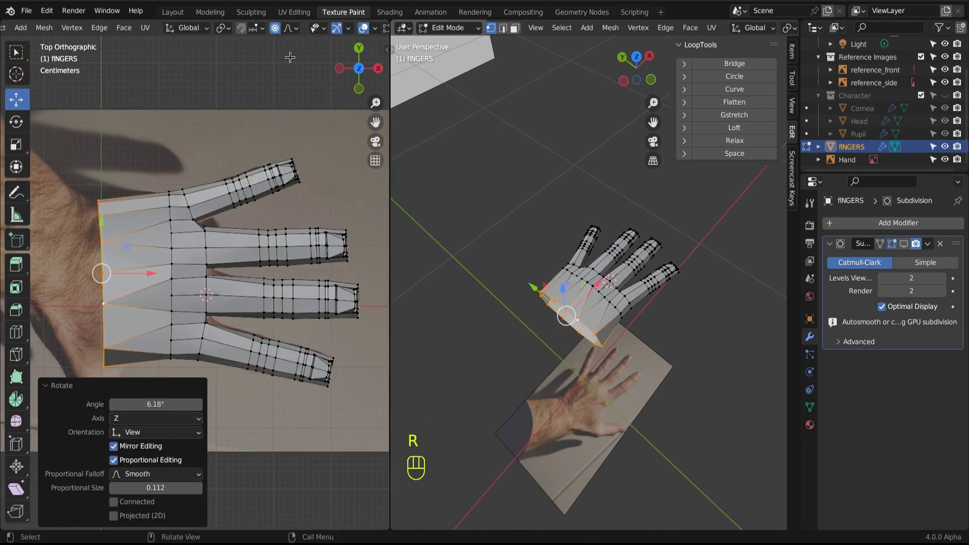
pyautogui.click(276, 28)
# - Extrude the wrist edge loop about 0.03 m toward the forearm in top view
pyautogui.keyDown('shift'); pyautogui.moveTo(212, 339); pyautogui.dragTo(221, 278, button='middle'); pyautogui.keyUp('shift')
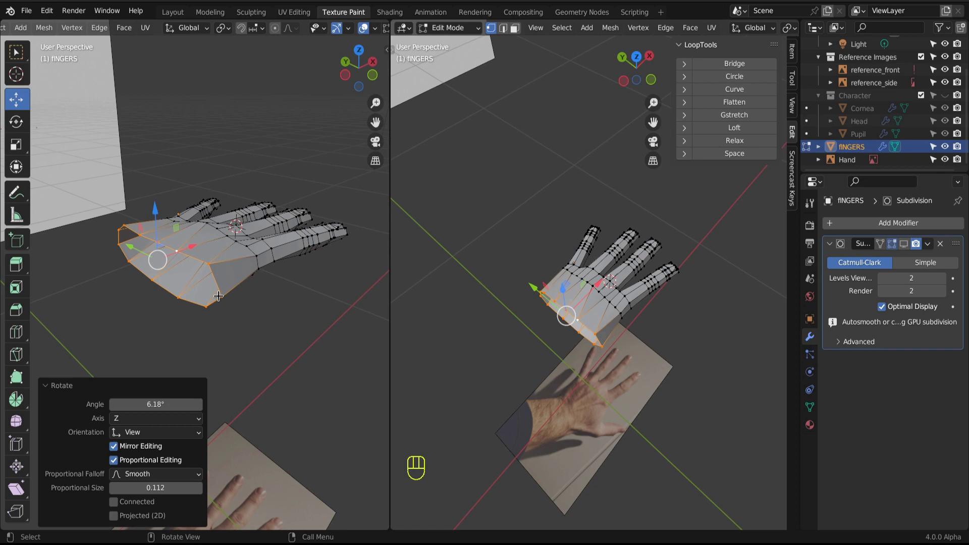
pyautogui.moveTo(94, 259); pyautogui.dragTo(238, 284, button='middle')
pyautogui.press('KP_7')
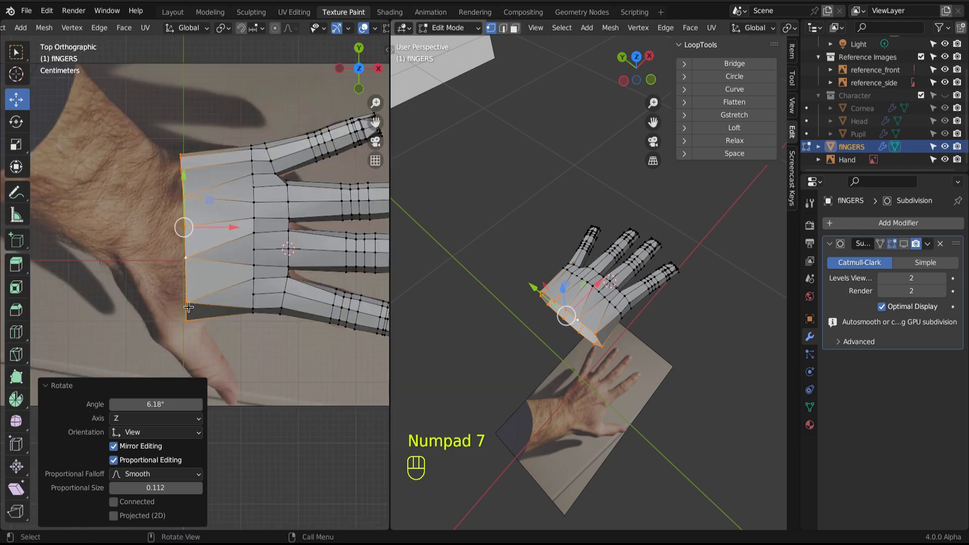
pyautogui.press('e')
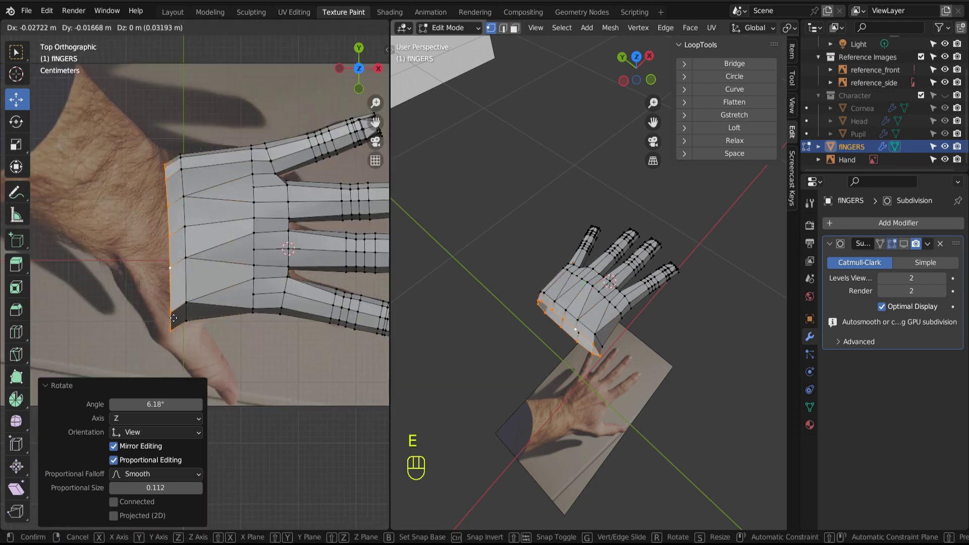
# - Undo the last few edits and merge the three middle wrist-edge vertices on the back of the hand at their center
pyautogui.hotkey('ctrl', 'z')
pyautogui.hotkey('ctrl', 'z')
pyautogui.hotkey('ctrl', 'z')
pyautogui.hotkey('ctrl', 'z')
pyautogui.hotkey('ctrl', 'z')
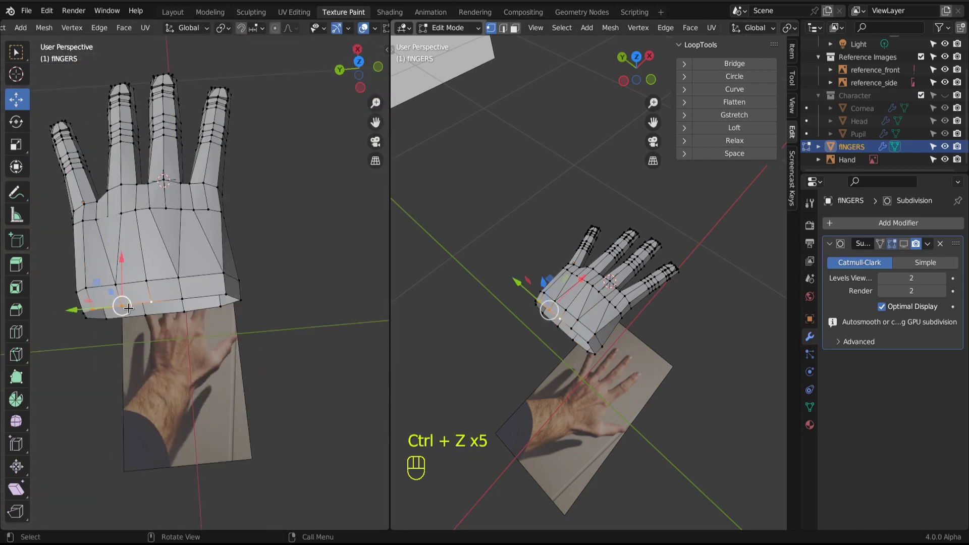
pyautogui.click(146, 314)
pyautogui.click(122, 305)
pyautogui.keyDown('shift'); pyautogui.click(151, 301); pyautogui.keyUp('shift')
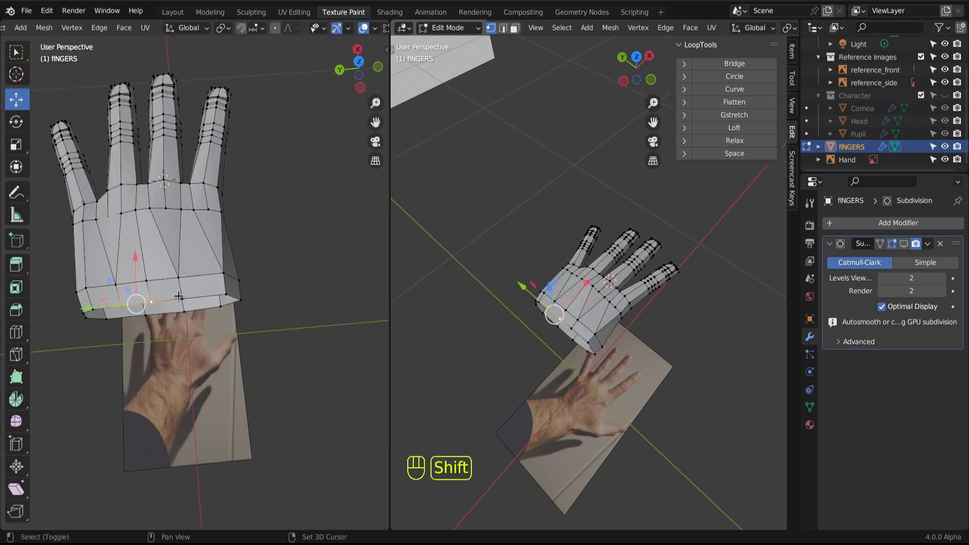
pyautogui.keyDown('shift'); pyautogui.click(178, 296); pyautogui.keyUp('shift')
pyautogui.press('m')
pyautogui.click(192, 320)
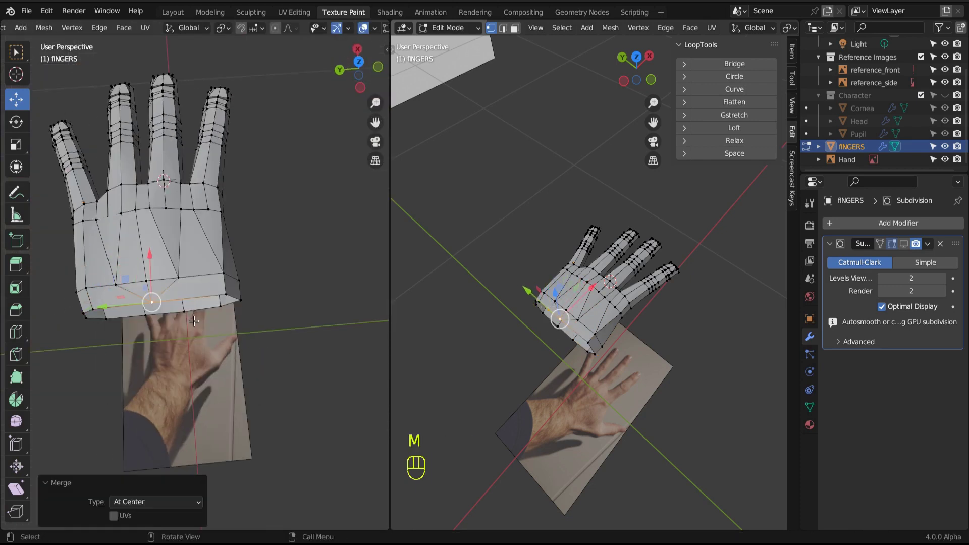
# - Merge the three neighbouring wrist-edge vertices on the palm's underside at their center
pyautogui.moveTo(178, 338); pyautogui.dragTo(158, 313, button='middle')
pyautogui.click(141, 315)
pyautogui.keyDown('shift'); pyautogui.click(179, 316); pyautogui.keyUp('shift')
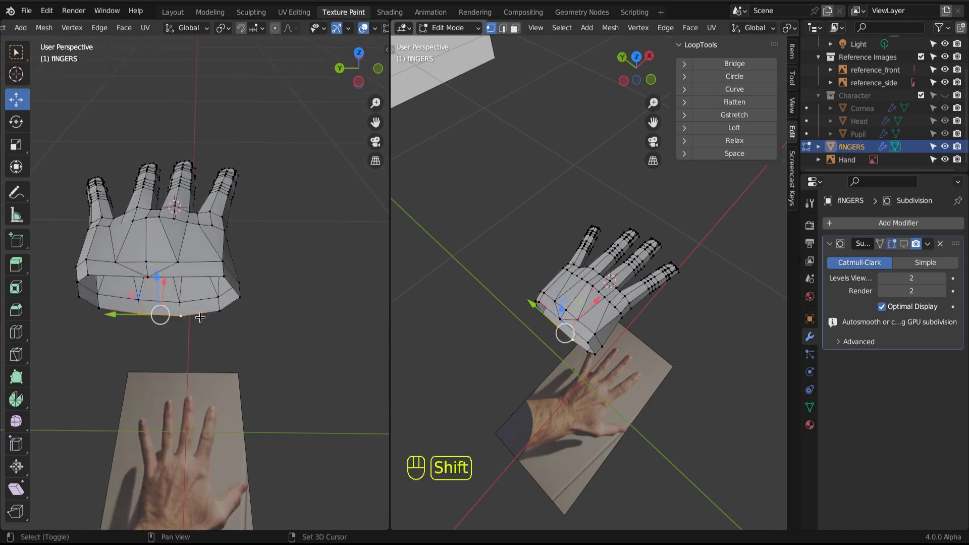
pyautogui.keyDown('shift'); pyautogui.click(219, 311); pyautogui.keyUp('shift')
pyautogui.moveTo(215, 332); pyautogui.dragTo(162, 318, button='middle')
pyautogui.moveTo(162, 315); pyautogui.dragTo(187, 282, button='middle')
pyautogui.press('m')
pyautogui.click(193, 331)
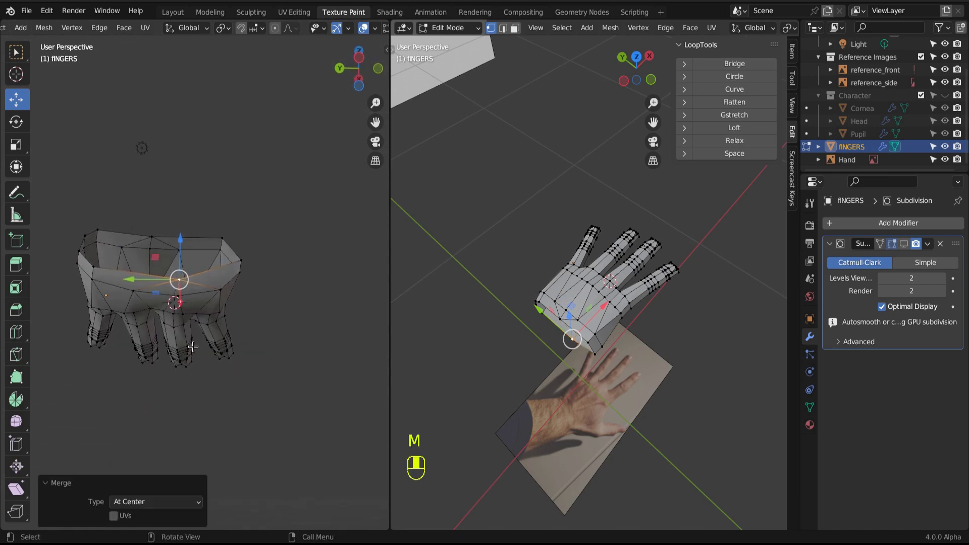
# - Dissolve the short edges leading to the merged wrist vertices on the underside and the back of the hand
pyautogui.press('2')
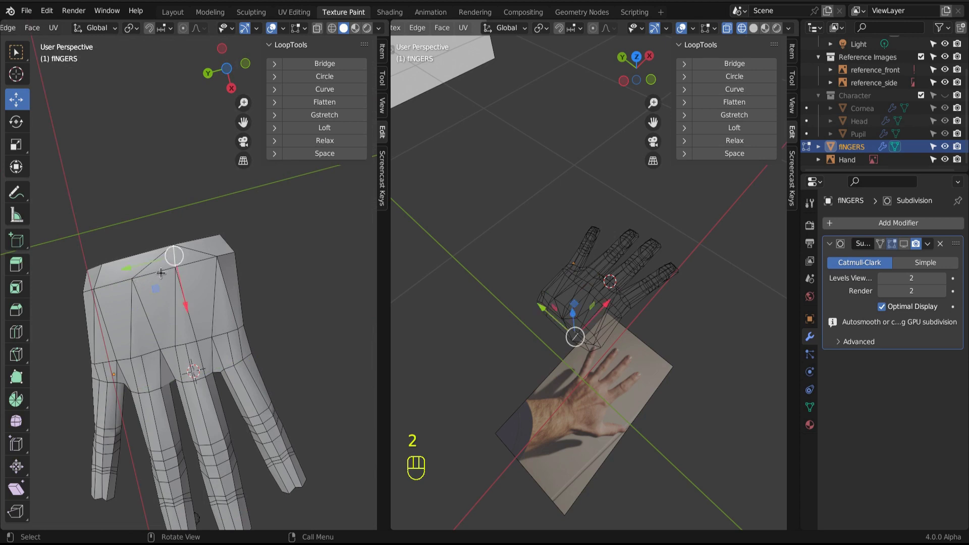
pyautogui.rightClick(176, 257)
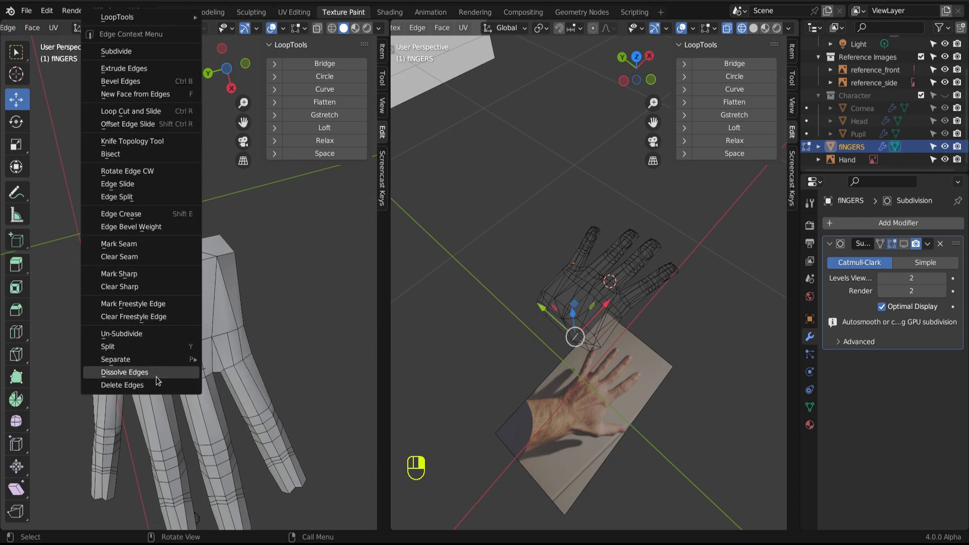
pyautogui.click(156, 377)
pyautogui.moveTo(156, 376); pyautogui.dragTo(171, 224, button='middle')
pyautogui.rightClick(181, 223)
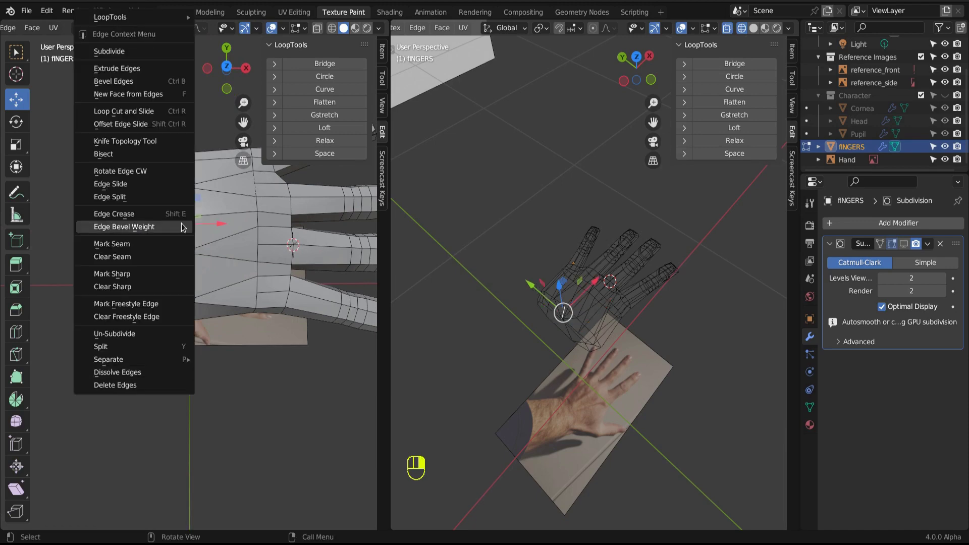
pyautogui.click(131, 371)
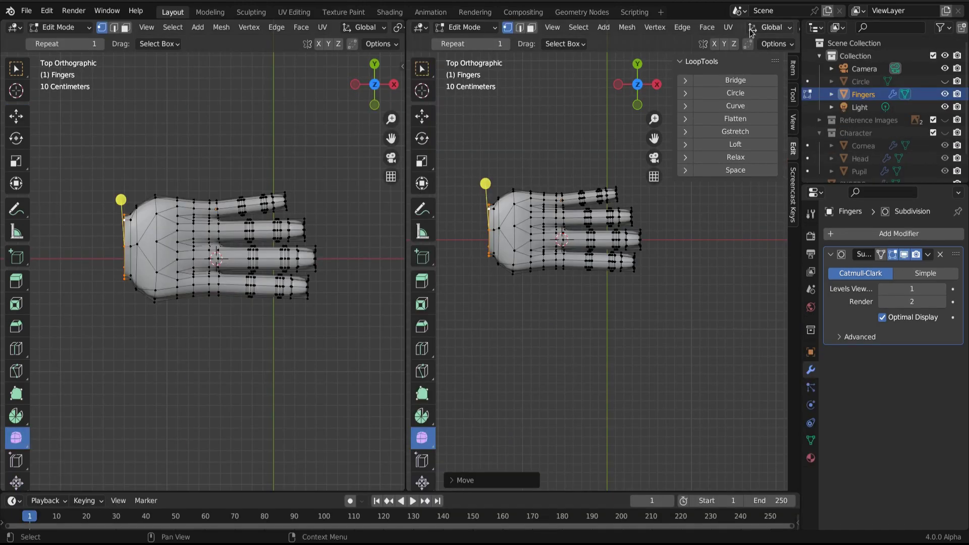
# - Display the second viewport in wireframe and frame the fingers in it
pyautogui.scroll(-5, 752, 31)
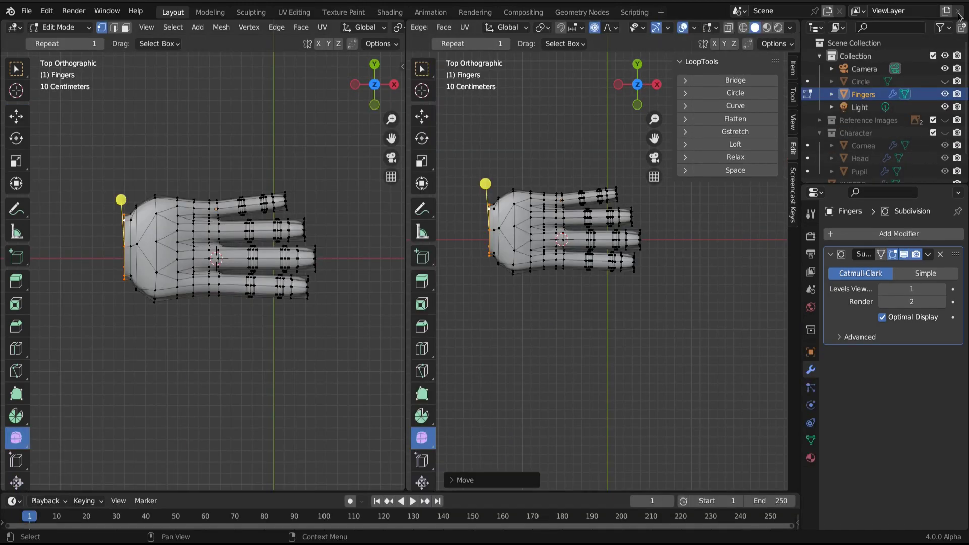
pyautogui.click(743, 27)
pyautogui.scroll(5, 652, 261)
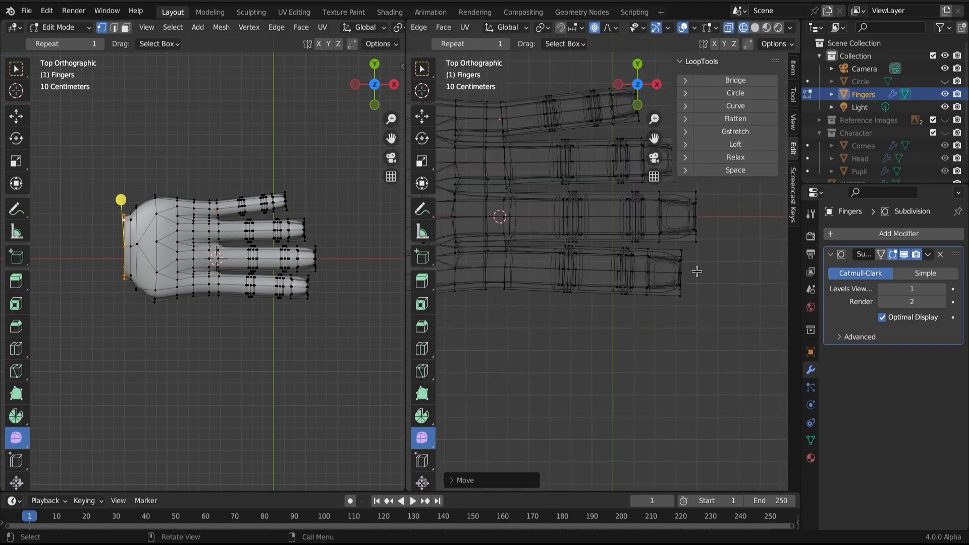
# - Duplicate the front segments of the middle finger in place and separate the copy into its own object
pyautogui.moveTo(419, 71); pyautogui.dragTo(475, 96)
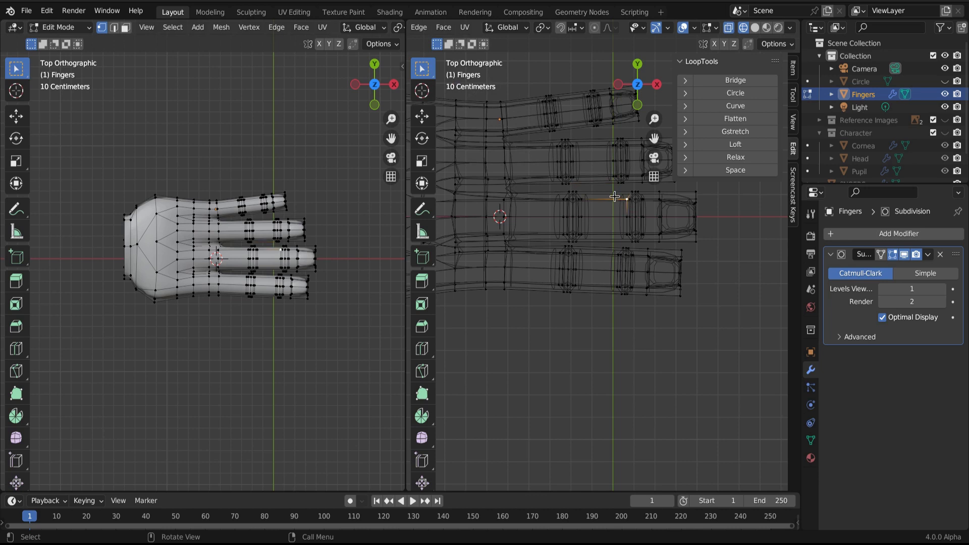
pyautogui.moveTo(610, 188); pyautogui.dragTo(728, 244)
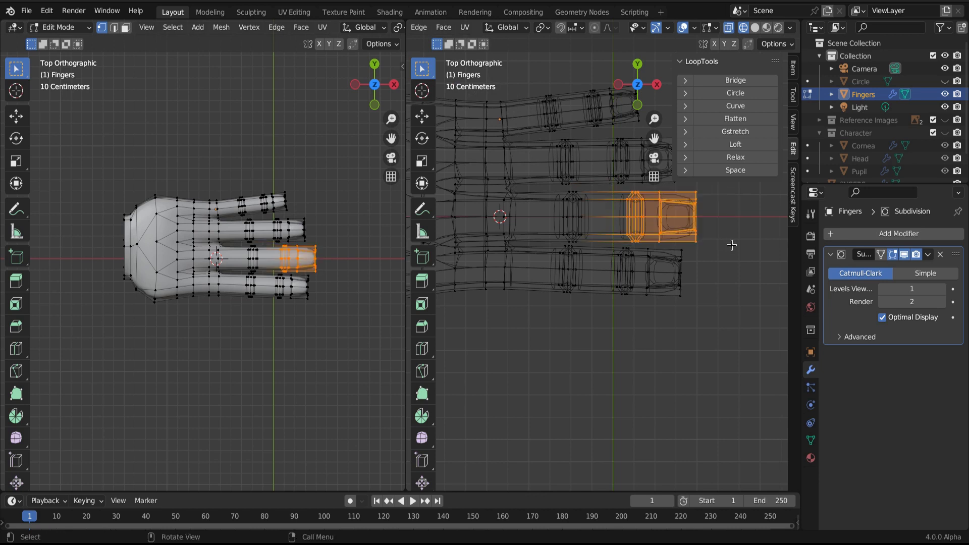
pyautogui.hotkey('shift', 'd')
pyautogui.click(629, 214)
pyautogui.press('p')
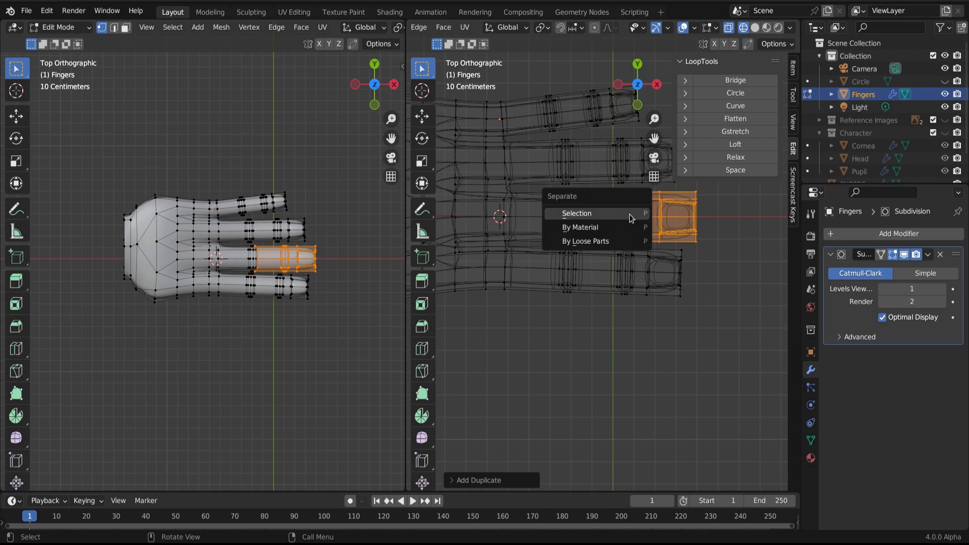
pyautogui.click(578, 213)
# - Return to Object Mode and rename the separated finger piece as Thumb
pyautogui.press('Tab')
pyautogui.doubleClick(871, 107)
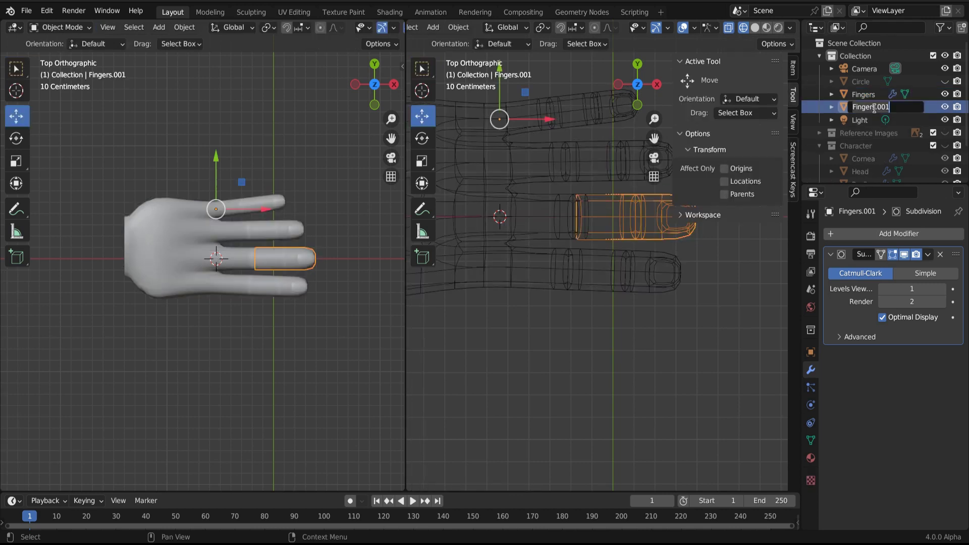
pyautogui.write('Thumb')
pyautogui.press('Return')
# - Move the Thumb object off the hand to a spot beside the base of the index finger
pyautogui.scroll(2, 306, 299)
pyautogui.press('g')
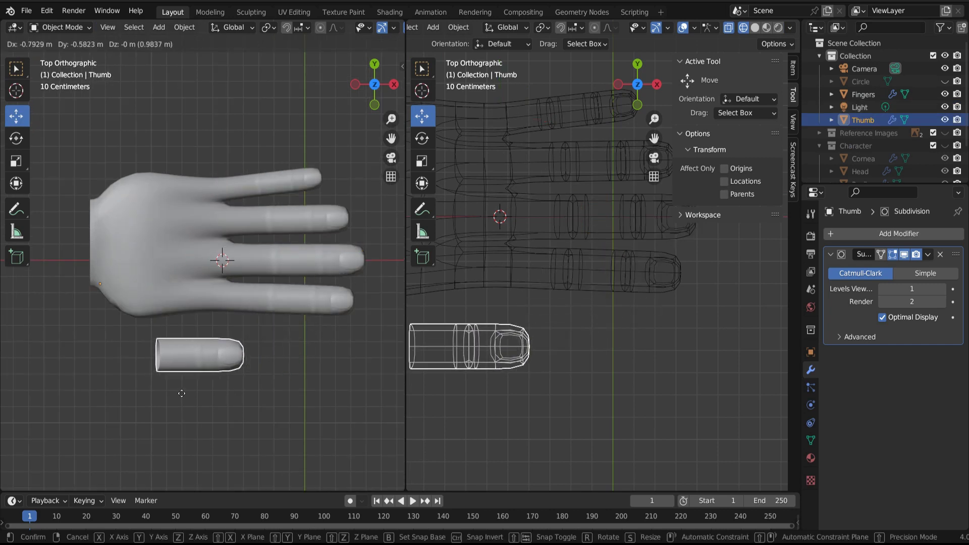
pyautogui.click(189, 388)
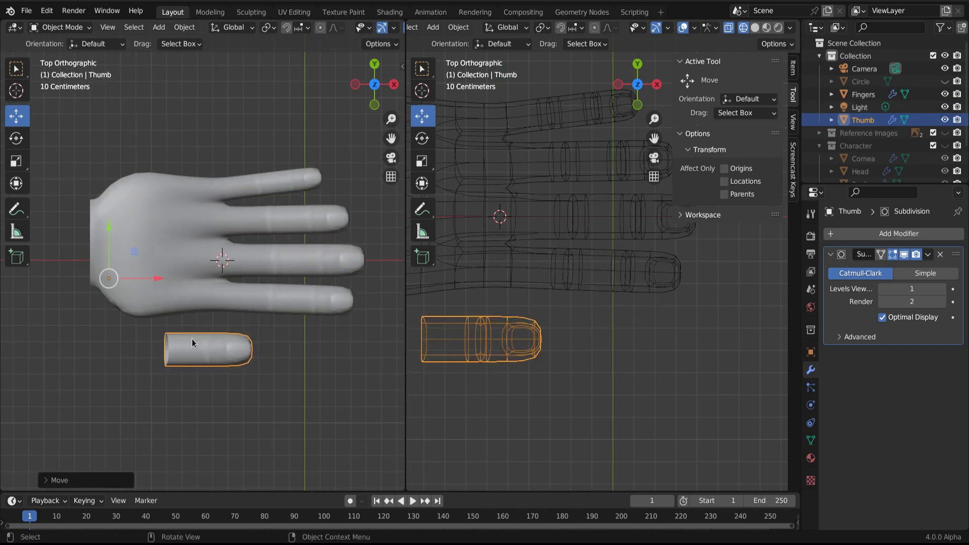
# - Edit the Thumb mesh and snap the 3D cursor to the selection at its open base
pyautogui.press('Tab')
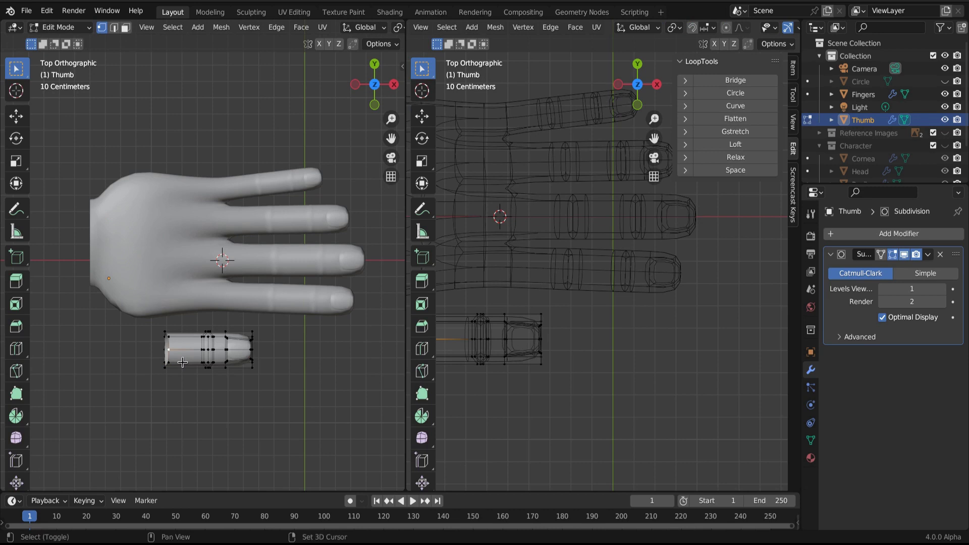
pyautogui.hotkey('shift', 's')
pyautogui.click(187, 437)
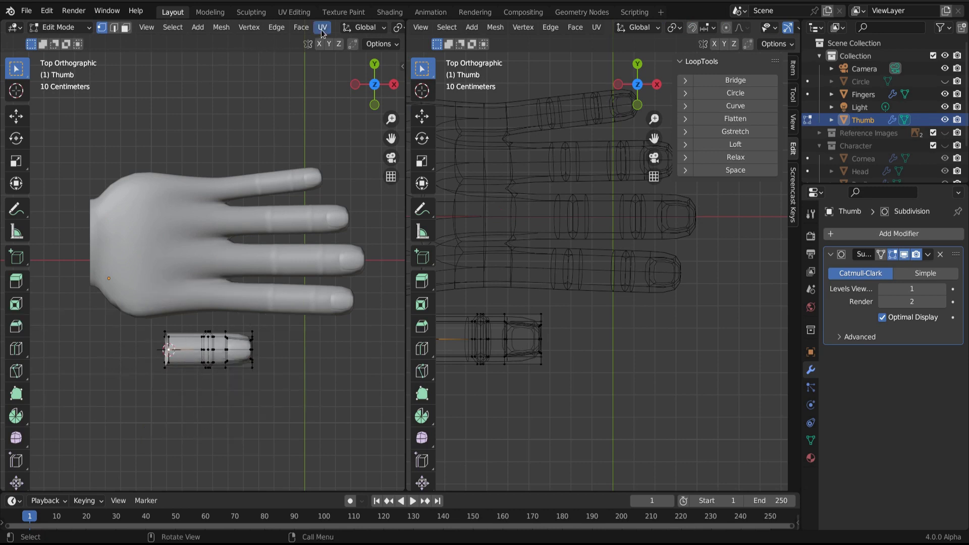
# - Return to Object Mode and set the Thumb's origin to the 3D cursor at its open base
pyautogui.click(59, 27)
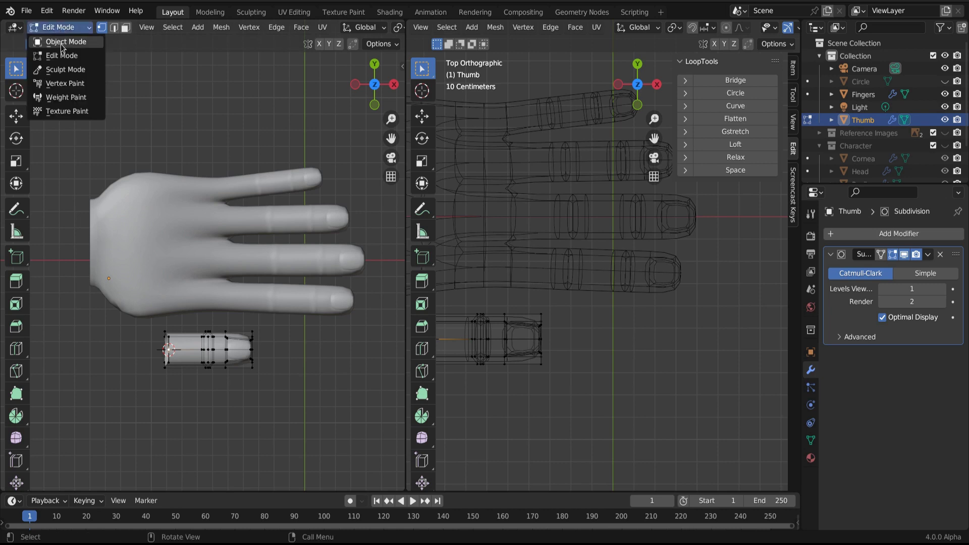
pyautogui.click(61, 42)
pyautogui.click(184, 27)
pyautogui.moveTo(203, 57)
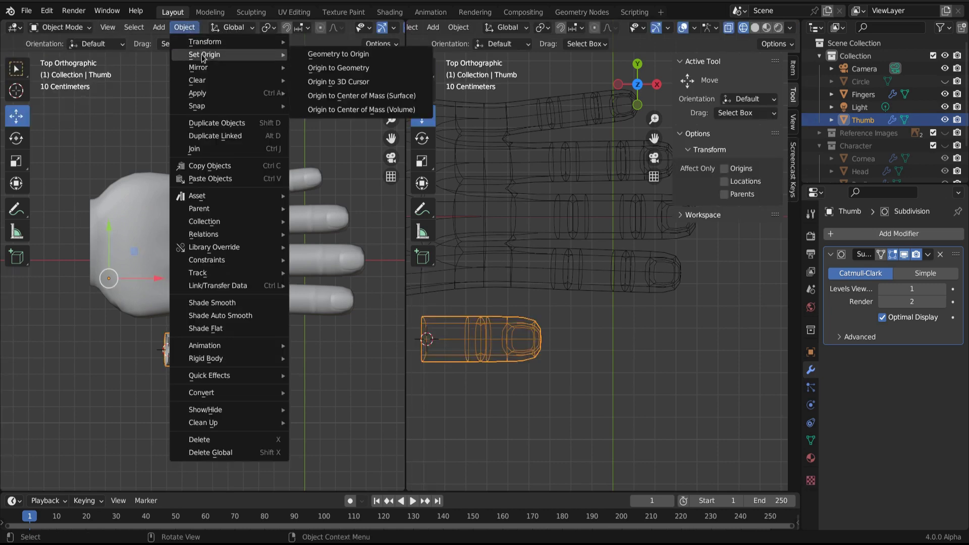
pyautogui.click(353, 82)
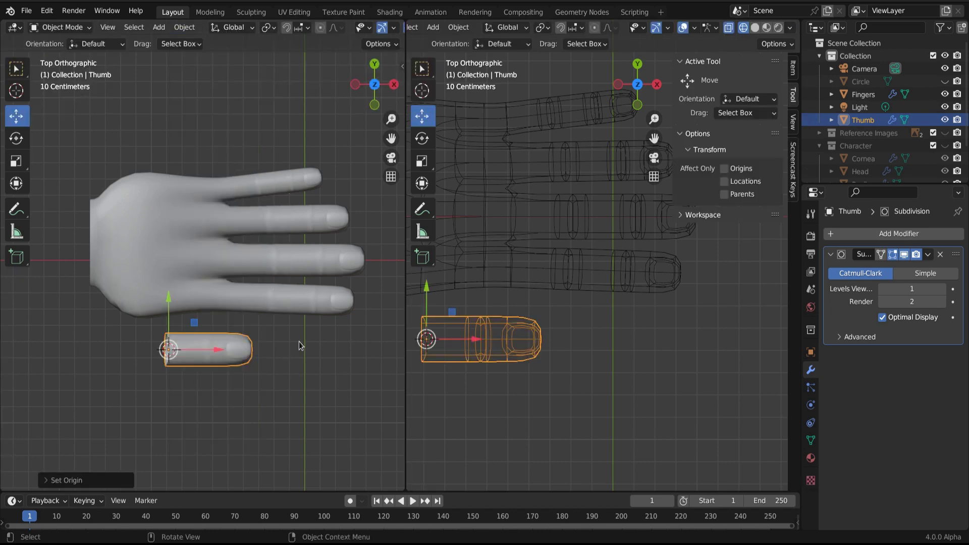
# - Rotate the Thumb about its base in top view so it angles outward, away from the index finger
pyautogui.press('r')
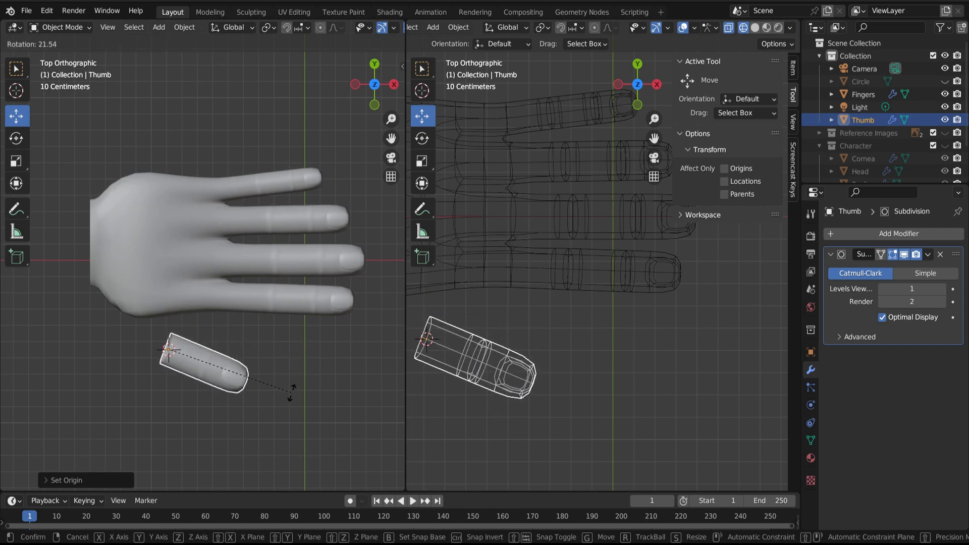
pyautogui.click(292, 389)
pyautogui.moveTo(293, 388); pyautogui.dragTo(262, 367, button='middle')
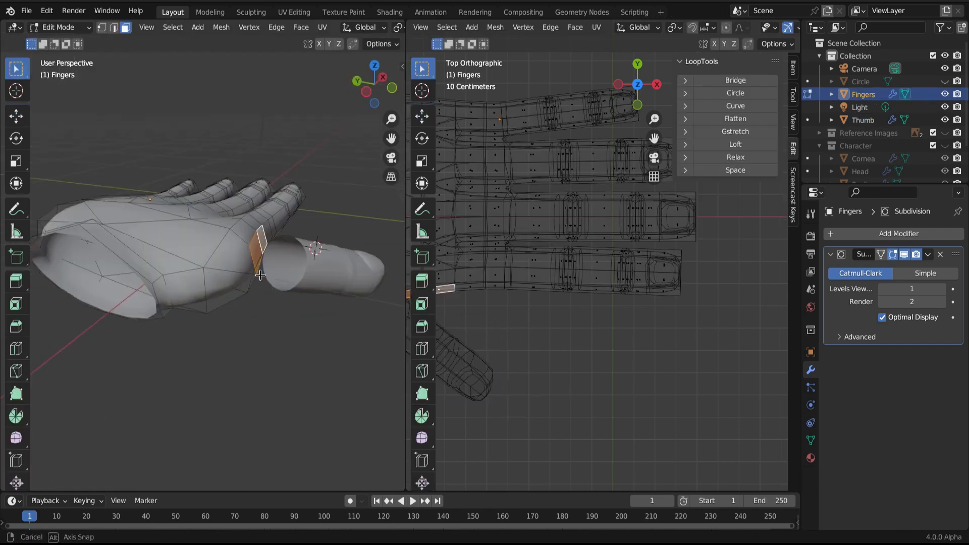
# - Delete the faces on the thumb side of the palm in the Fingers mesh to open a hole for the thumb
pyautogui.moveTo(260, 274); pyautogui.dragTo(225, 230, button='middle')
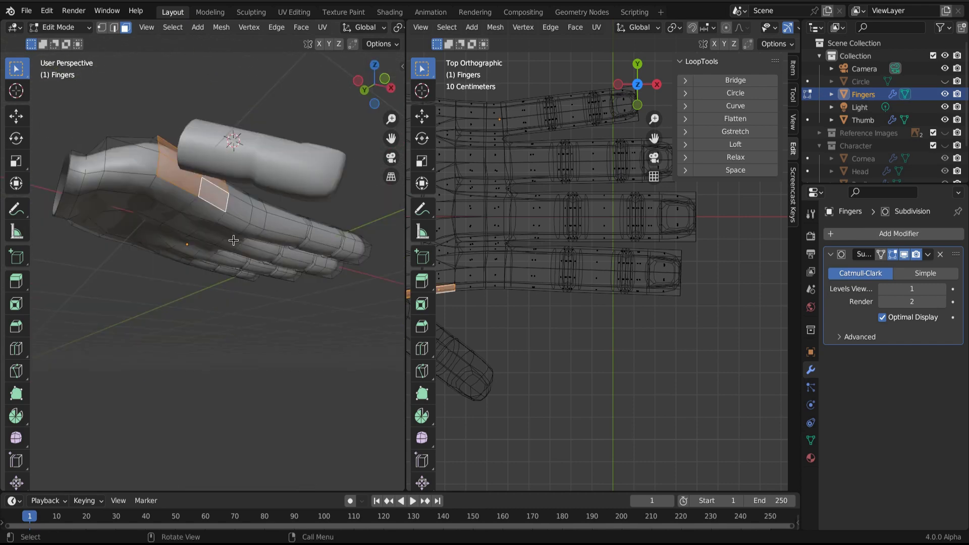
pyautogui.press('x')
pyautogui.press('Down')
pyautogui.press('Down')
pyautogui.press('Return')
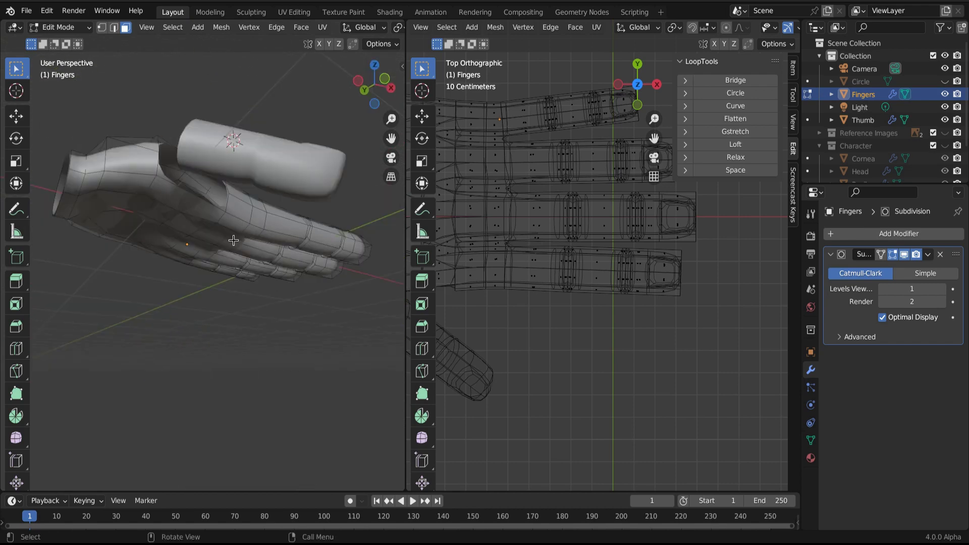
# - Return to Object Mode and join the Thumb and Fingers into one object
pyautogui.press('Tab')
pyautogui.keyDown('shift'); pyautogui.click(271, 150); pyautogui.keyUp('shift')
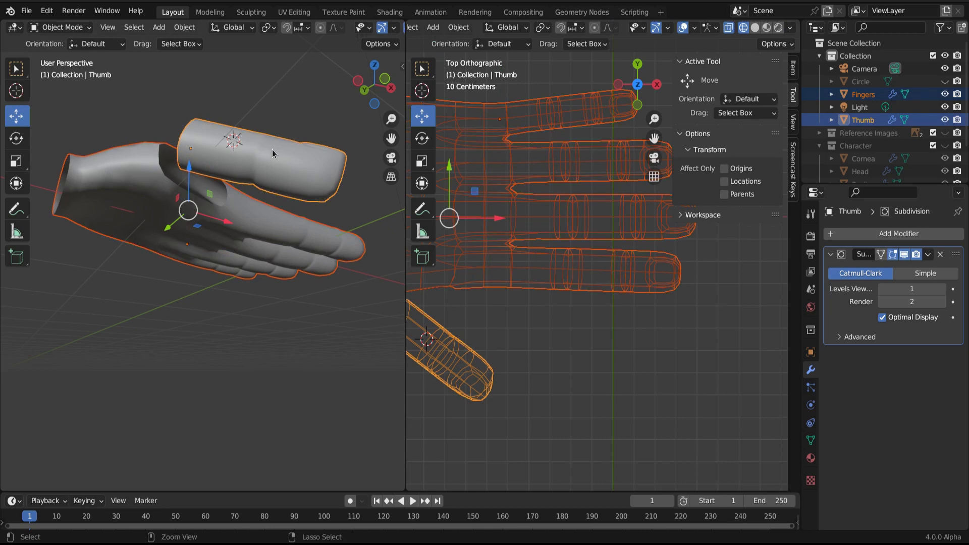
pyautogui.hotkey('ctrl', 'j')
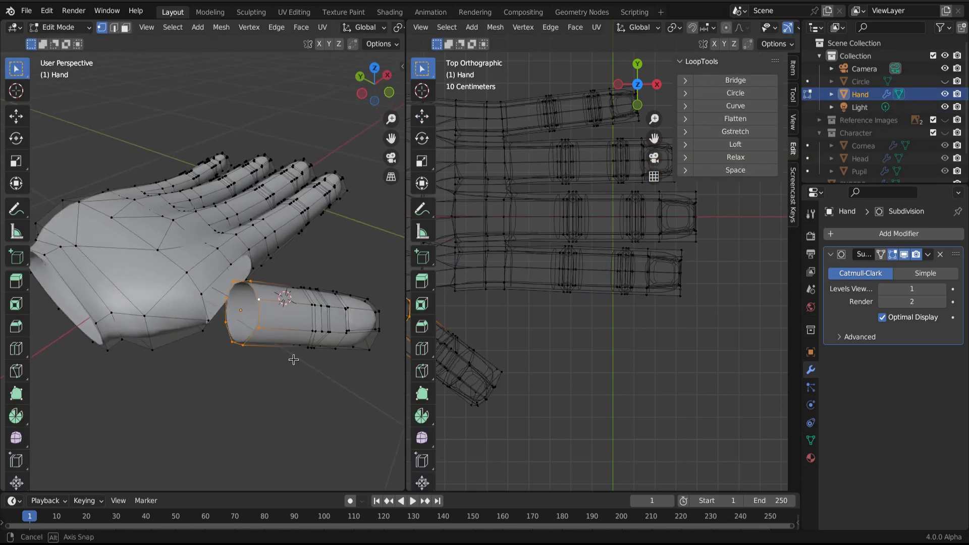
# - Edge-slide the thumb's open base loop toward the thumb tip to shorten its base segment
pyautogui.press('g')
pyautogui.press('g')
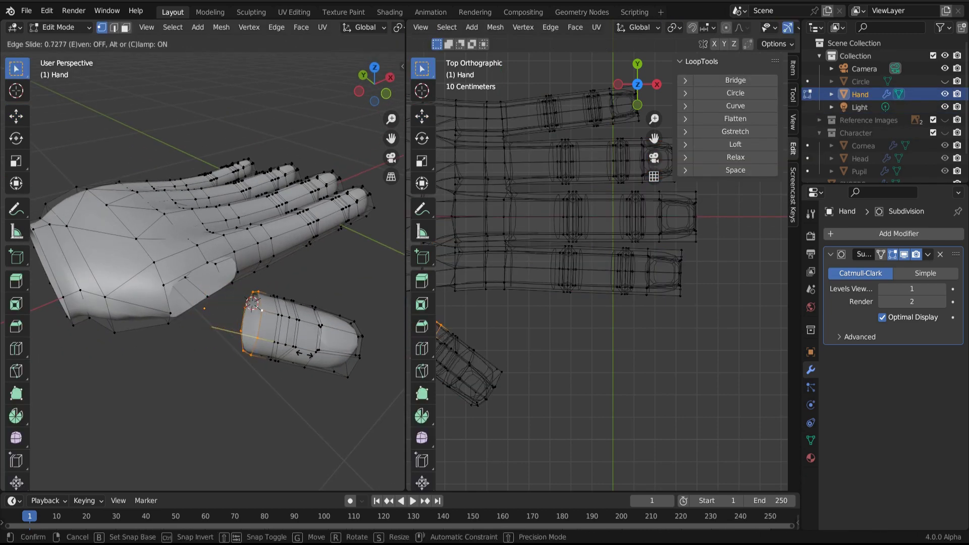
pyautogui.click(288, 353)
# - Rotate the thumb's base loop in top view to face the palm opening and move it slightly toward the palm
pyautogui.press('KP_7')
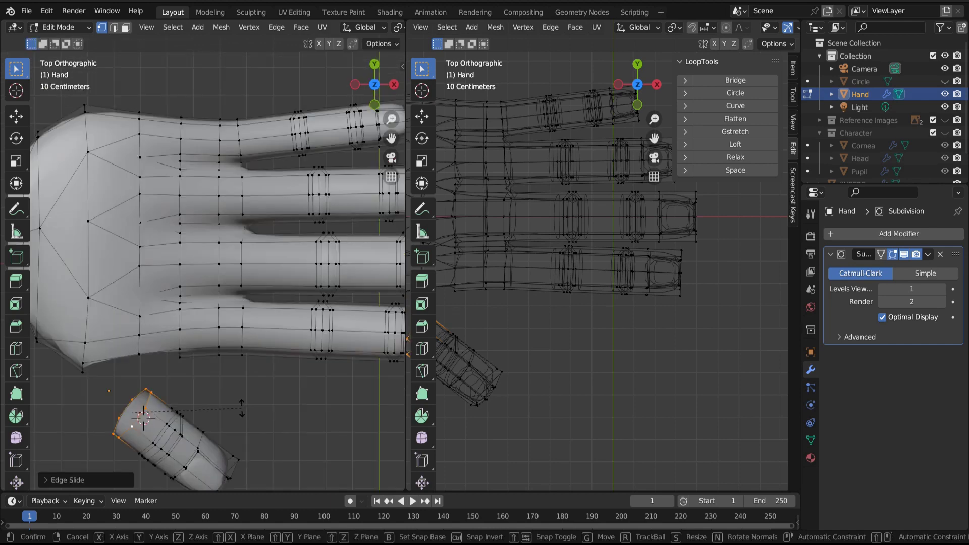
pyautogui.press('r')
pyautogui.click(234, 448)
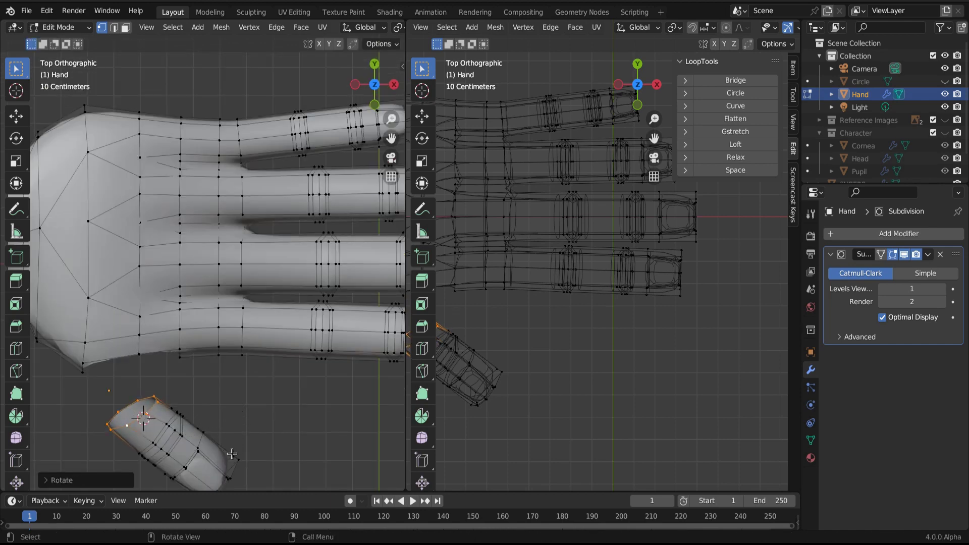
pyautogui.press('g')
pyautogui.click(237, 440)
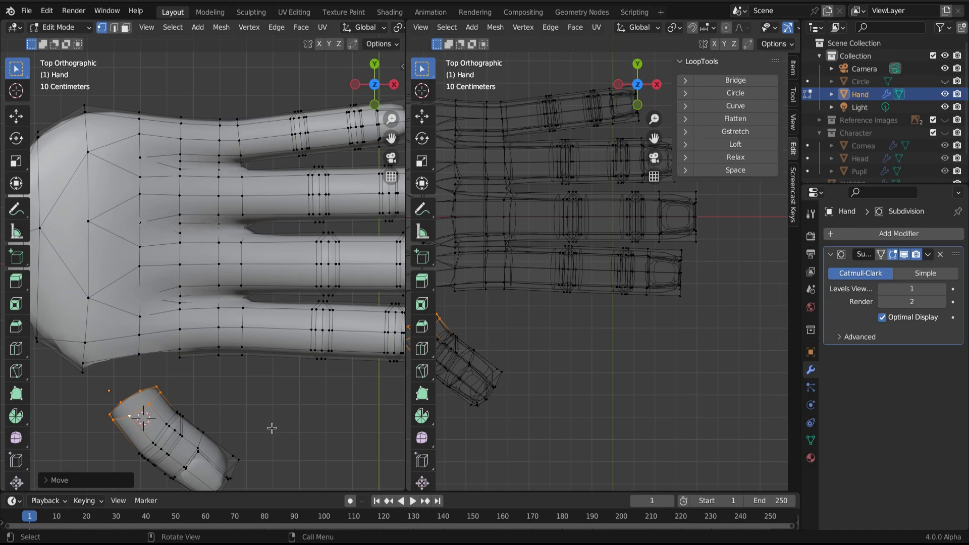
# - Bridge the edge loops of the palm opening and the thumb's open base
pyautogui.moveTo(272, 428); pyautogui.dragTo(261, 331, button='middle')
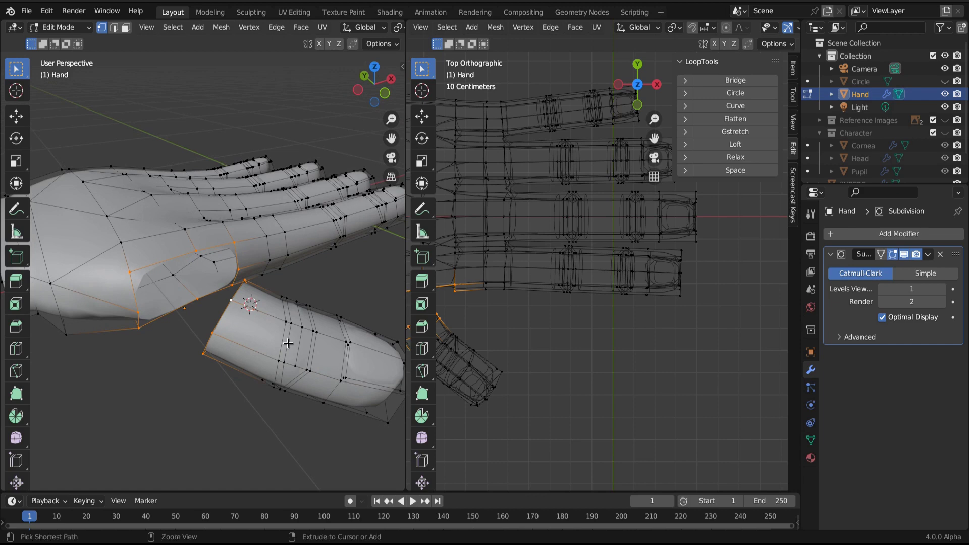
pyautogui.hotkey('ctrl', 'e')
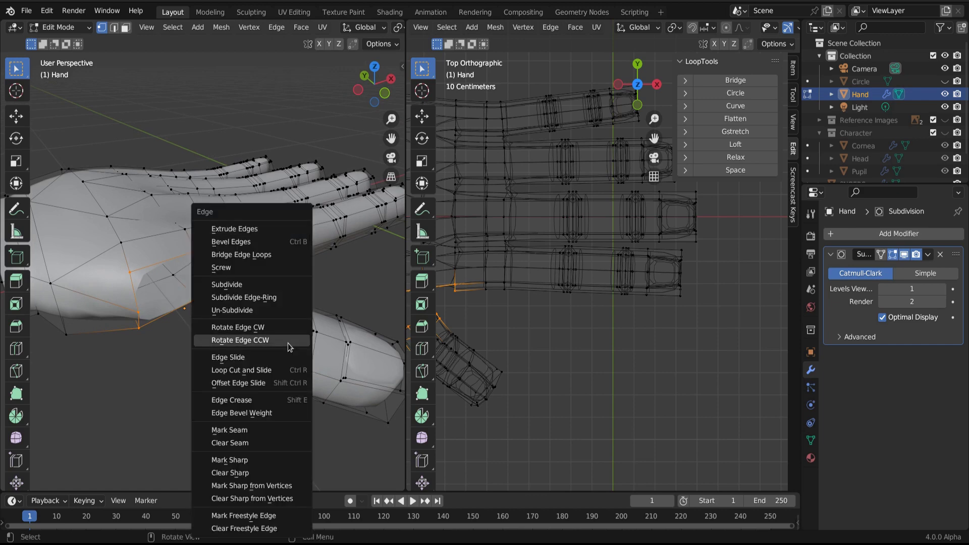
pyautogui.click(262, 254)
# - Add a loop cut at the bridged thumb base and bevel the edges across the joint about 0.0025 m wide
pyautogui.moveTo(185, 323); pyautogui.dragTo(221, 365, button='middle')
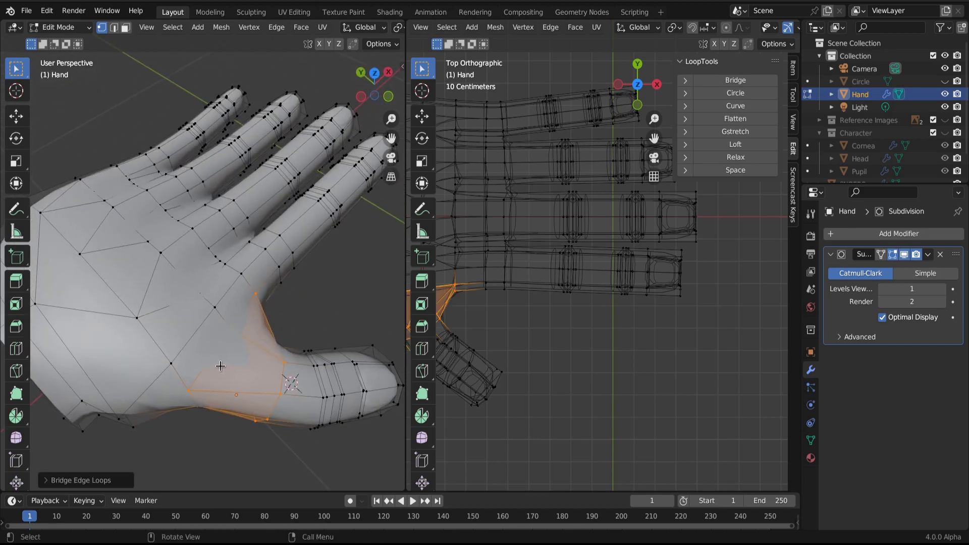
pyautogui.hotkey('ctrl', 'r')
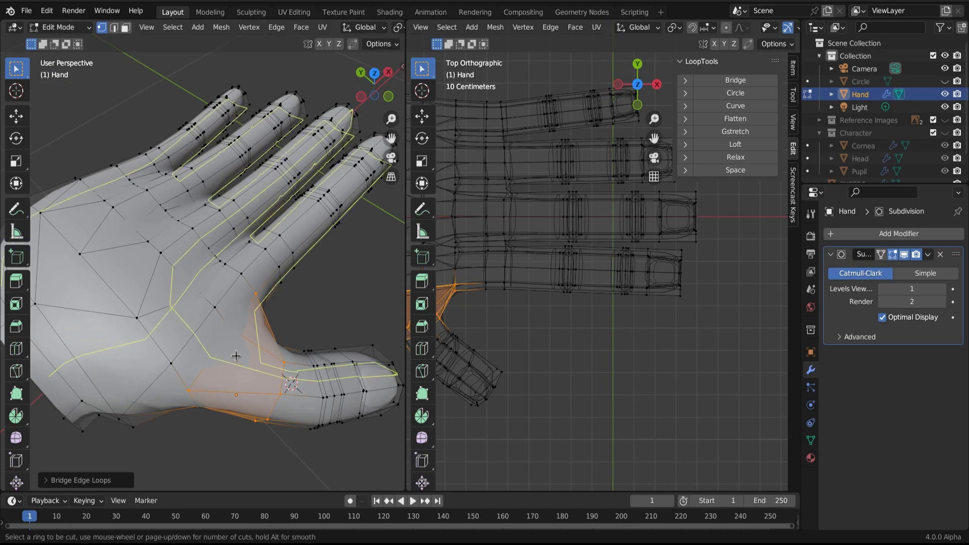
pyautogui.click(235, 356)
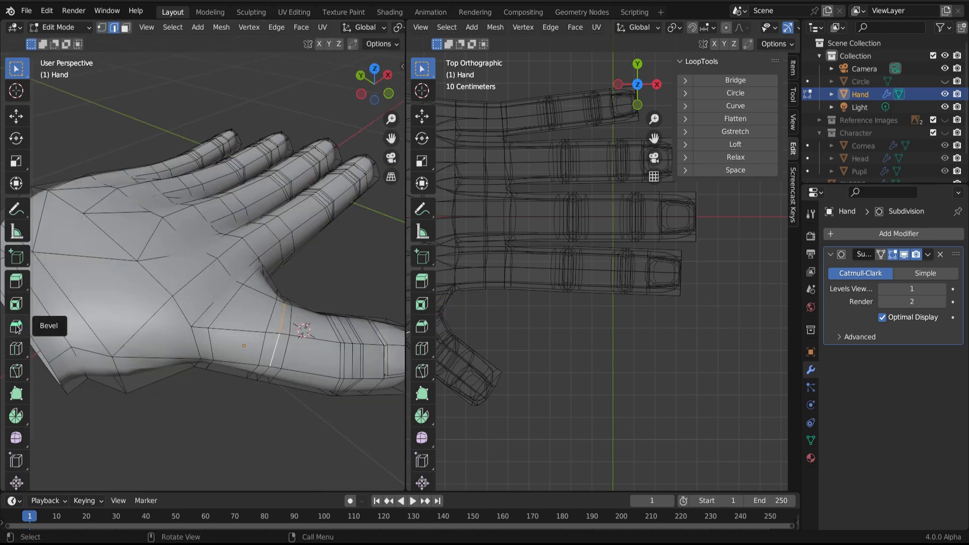
pyautogui.click(17, 326)
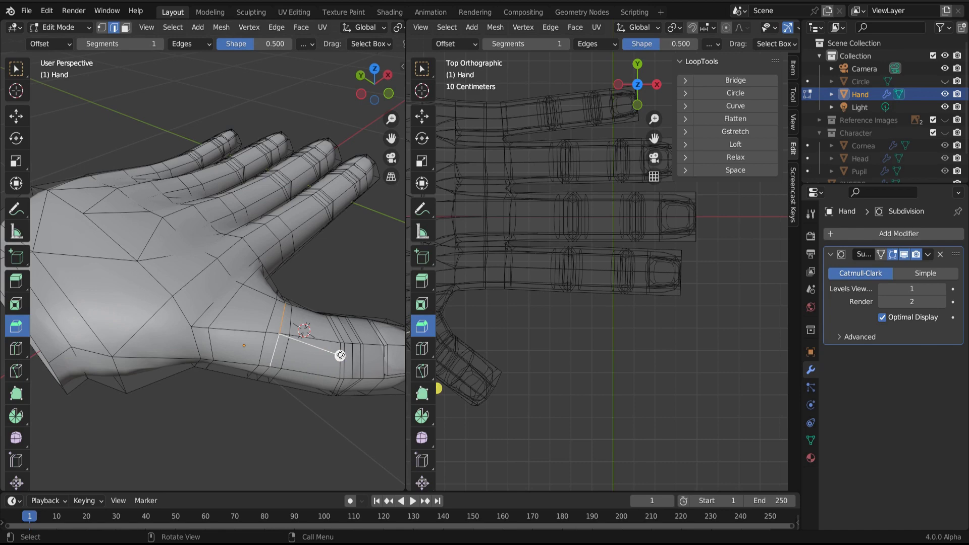
pyautogui.moveTo(340, 355); pyautogui.dragTo(345, 359)
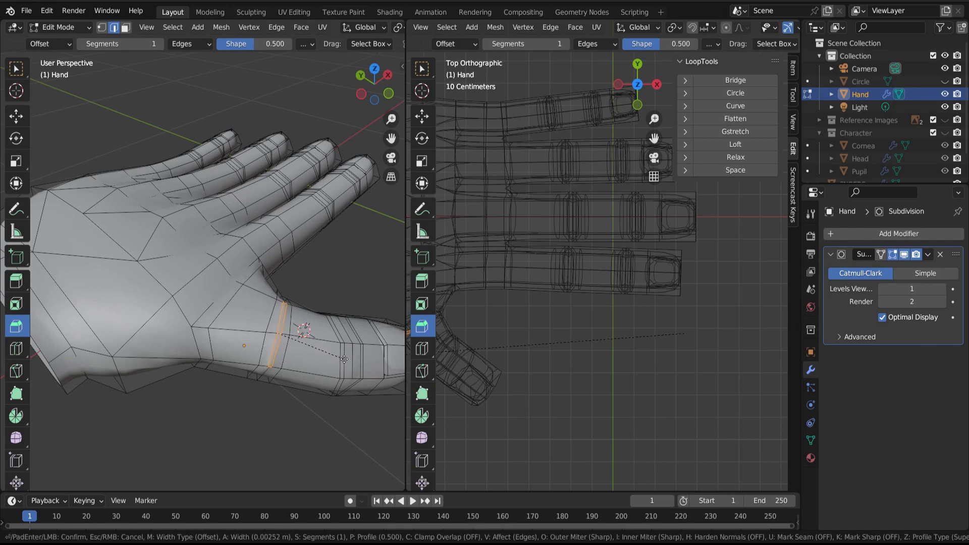
# - Merge the extra vertex at one end of the joint bevel into the neighbouring loop vertex at last and dissolve the leftover edge
pyautogui.click(215, 340)
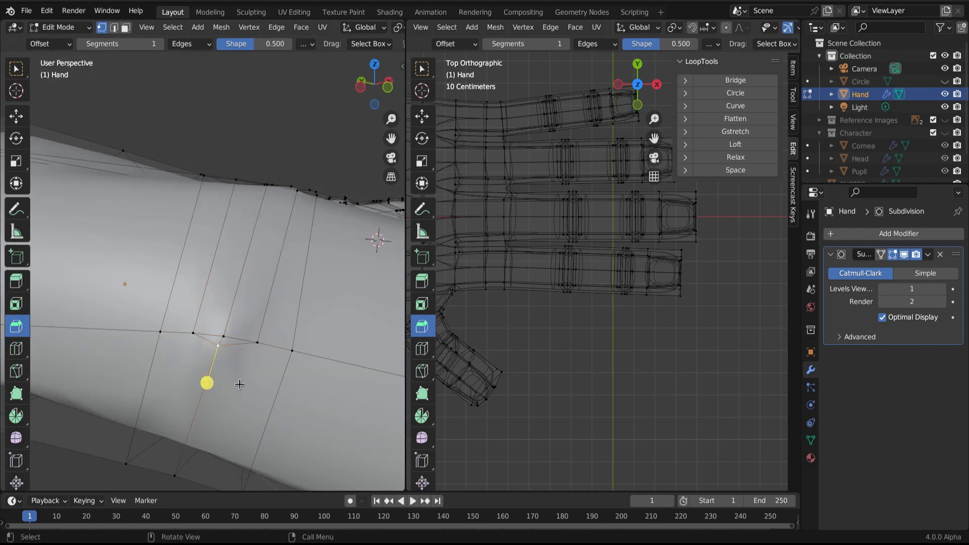
pyautogui.moveTo(241, 382); pyautogui.dragTo(262, 345, button='middle')
pyautogui.keyDown('shift'); pyautogui.click(207, 291); pyautogui.keyUp('shift')
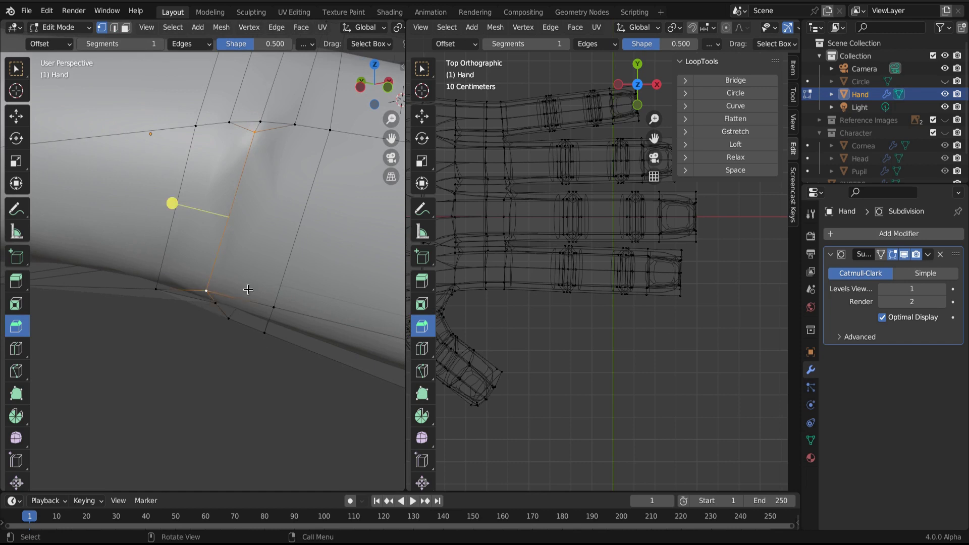
pyautogui.press('m')
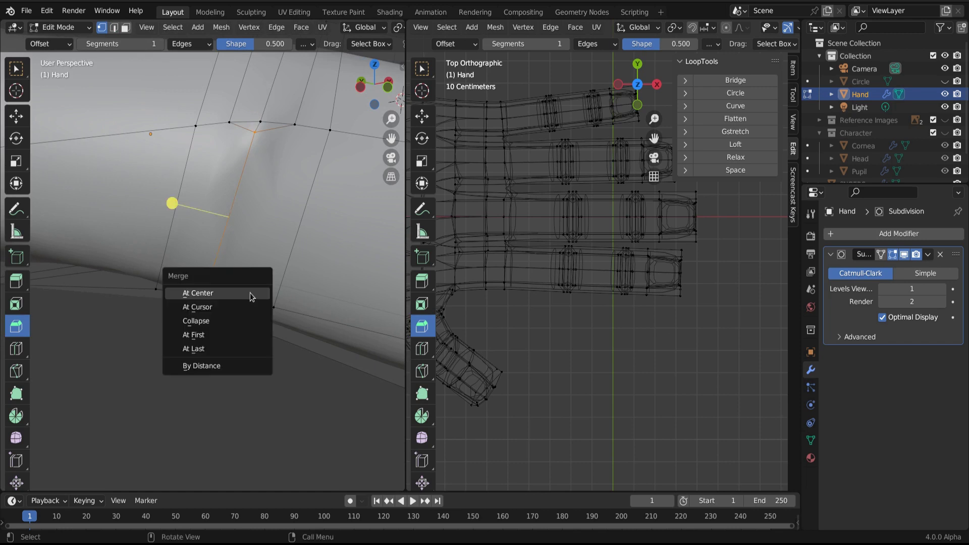
pyautogui.click(234, 349)
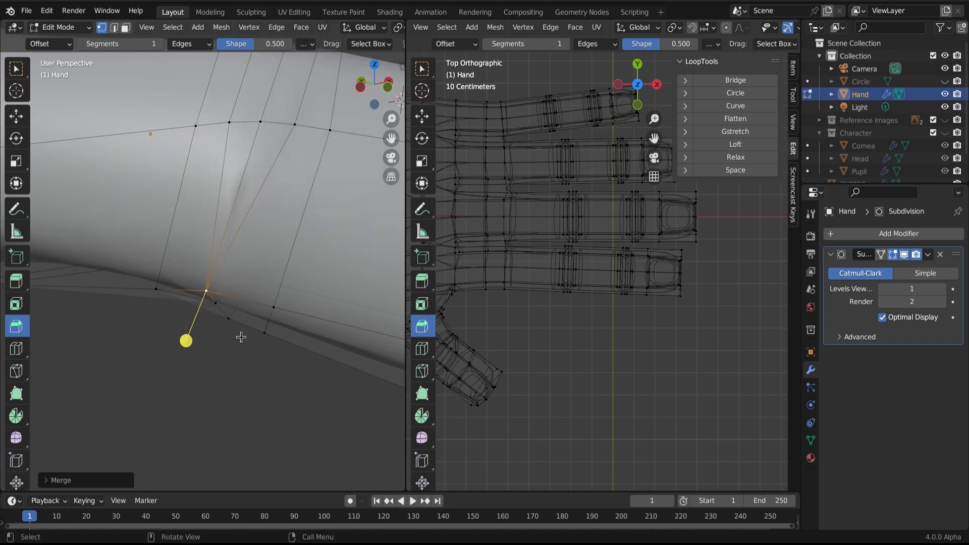
pyautogui.press('2')
pyautogui.rightClick(242, 177)
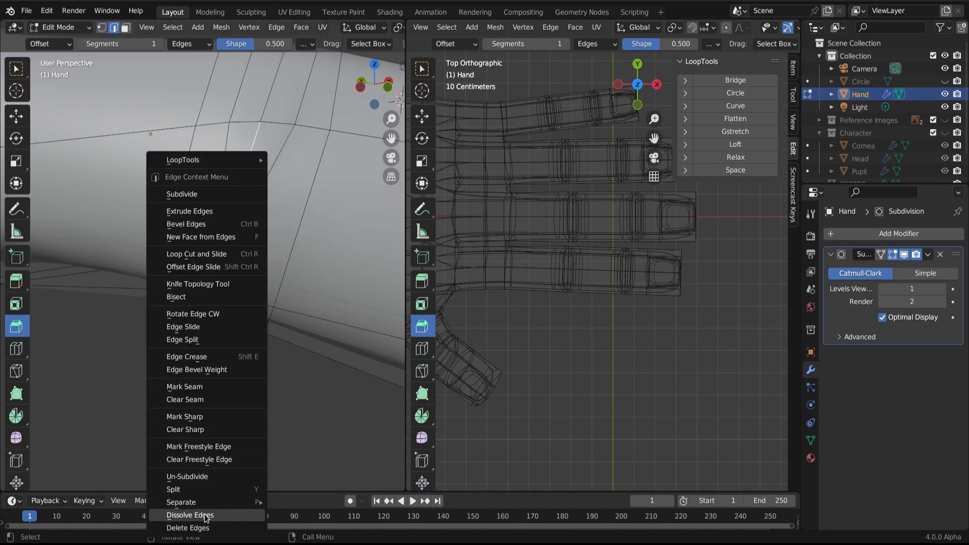
pyautogui.click(205, 516)
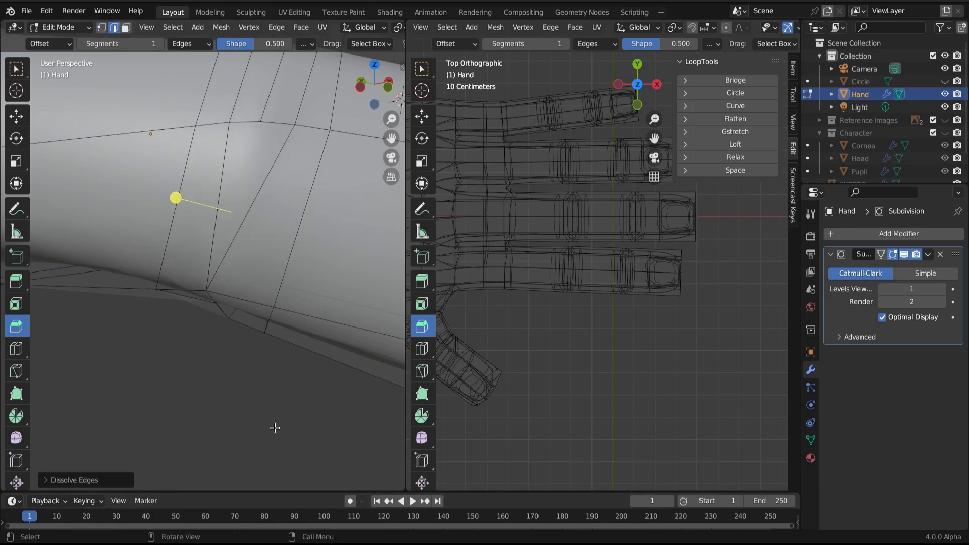
# - Merge the extra vertex at the bevel's opposite end into the adjacent loop vertex at last and dissolve the leftover edge there
pyautogui.moveTo(274, 429); pyautogui.dragTo(223, 328, button='middle')
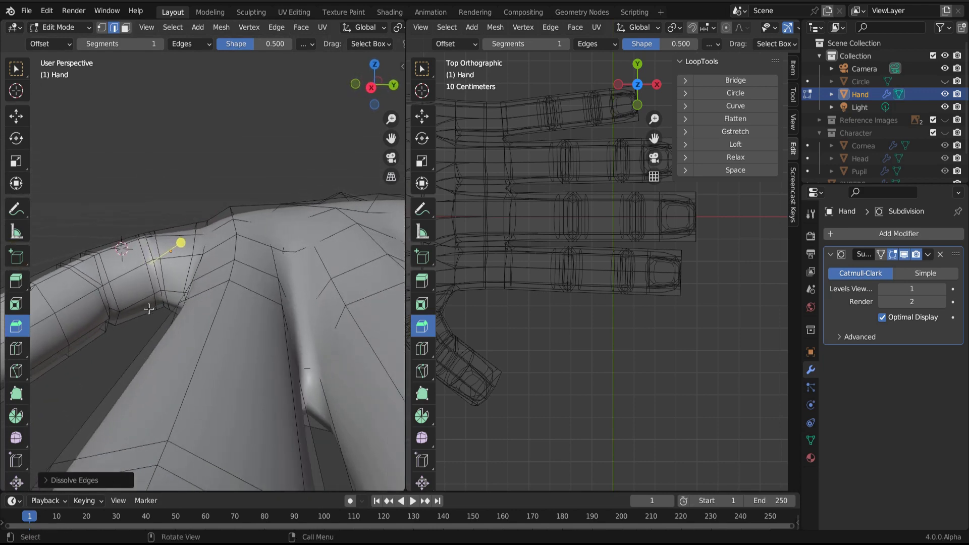
pyautogui.scroll(1, 148, 308)
pyautogui.scroll(8, 221, 308)
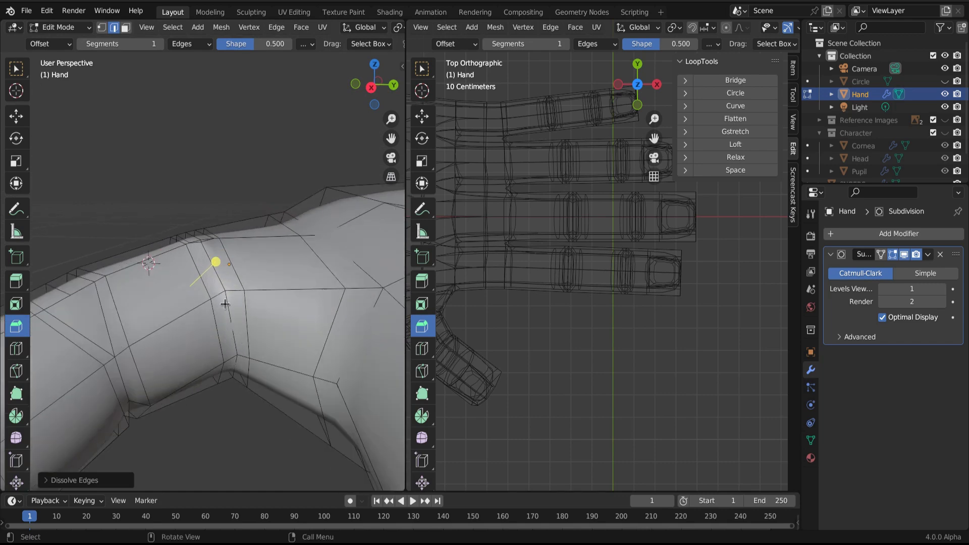
pyautogui.press('1')
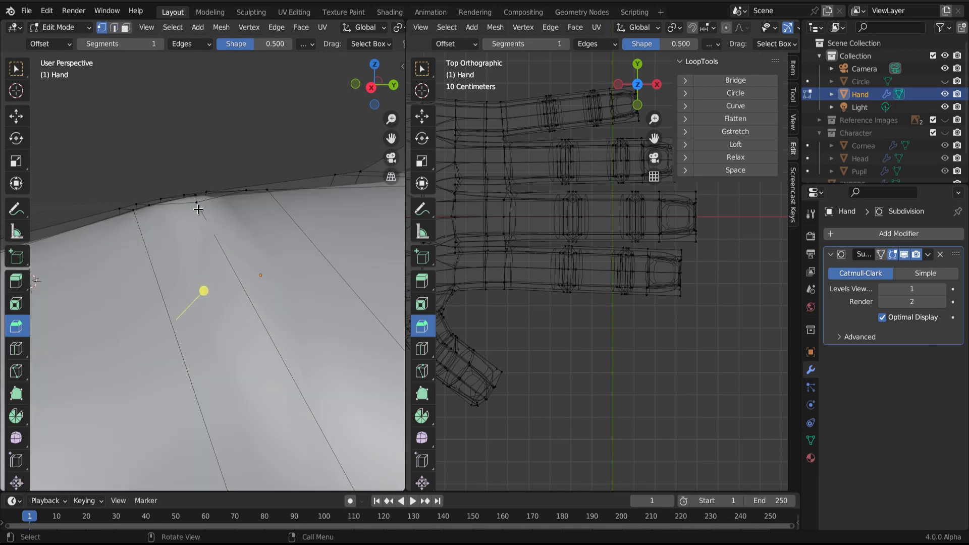
pyautogui.scroll(-2, 244, 283)
pyautogui.keyDown('alt'); pyautogui.click(279, 379); pyautogui.keyUp('alt')
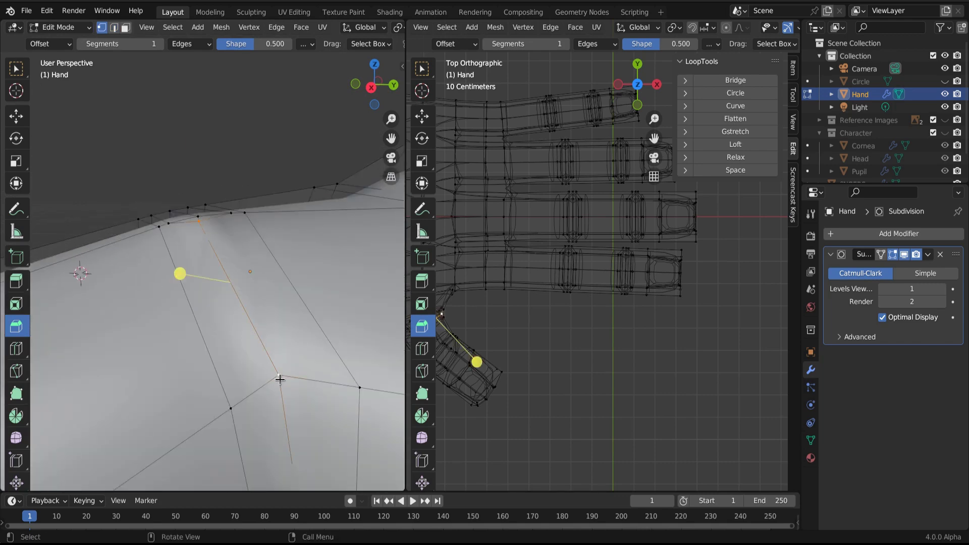
pyautogui.press('m')
pyautogui.click(279, 380)
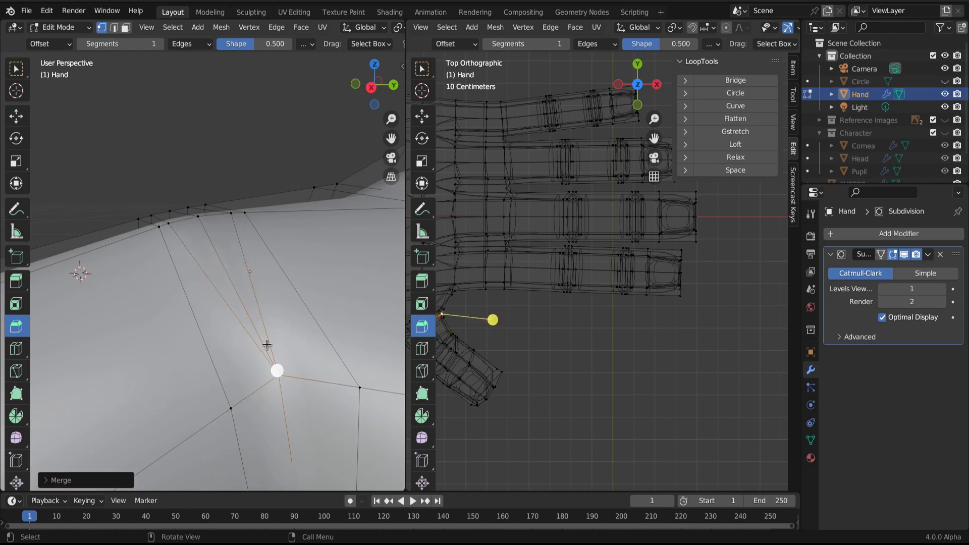
pyautogui.press('2')
pyautogui.rightClick(215, 259)
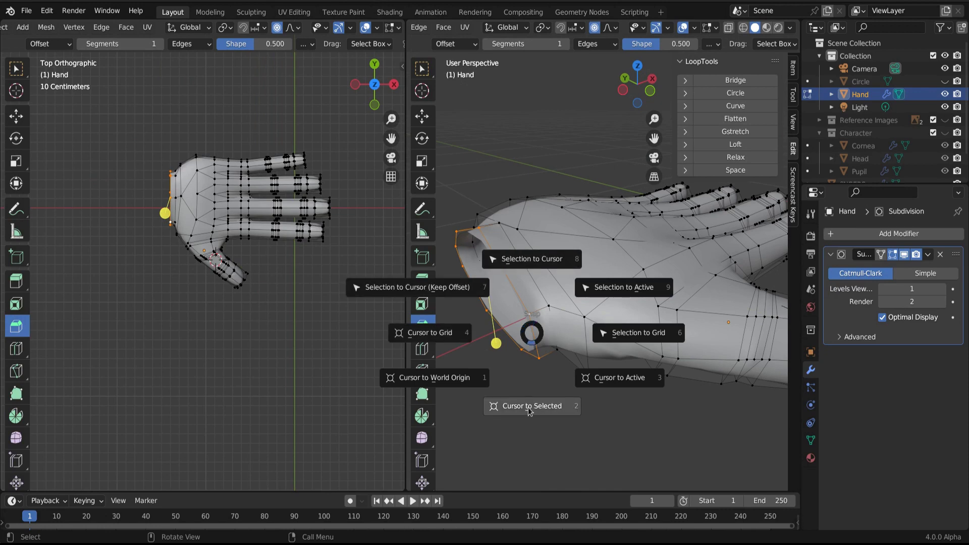
# - Snap the 3D cursor to the open wrist loop for the Hand's origin and try rotating the Hand around it
pyautogui.click(529, 412)
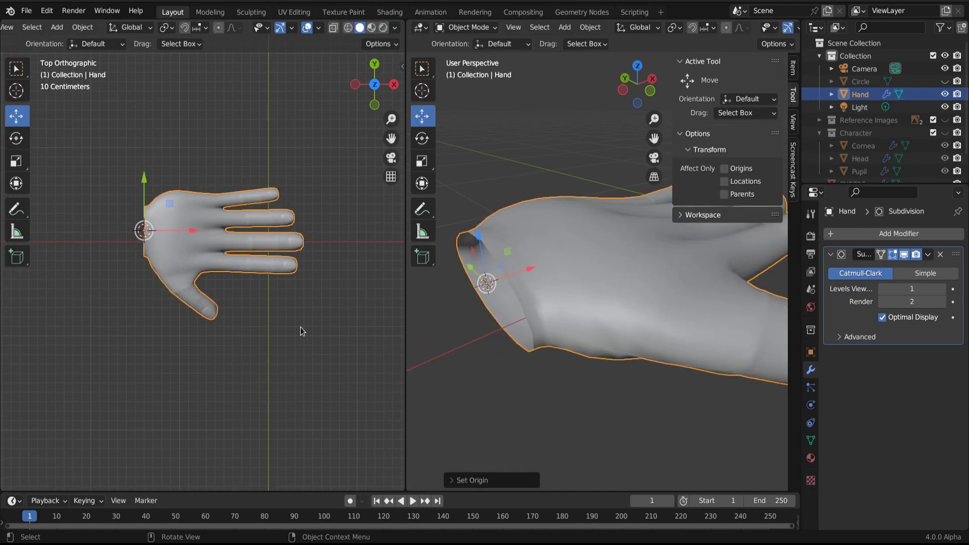
pyautogui.press('r')
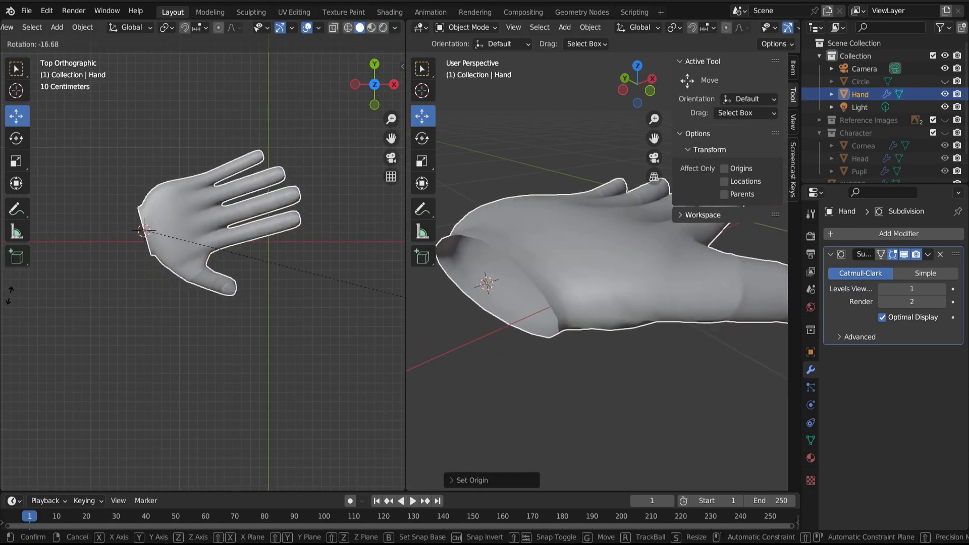
pyautogui.click(308, 384)
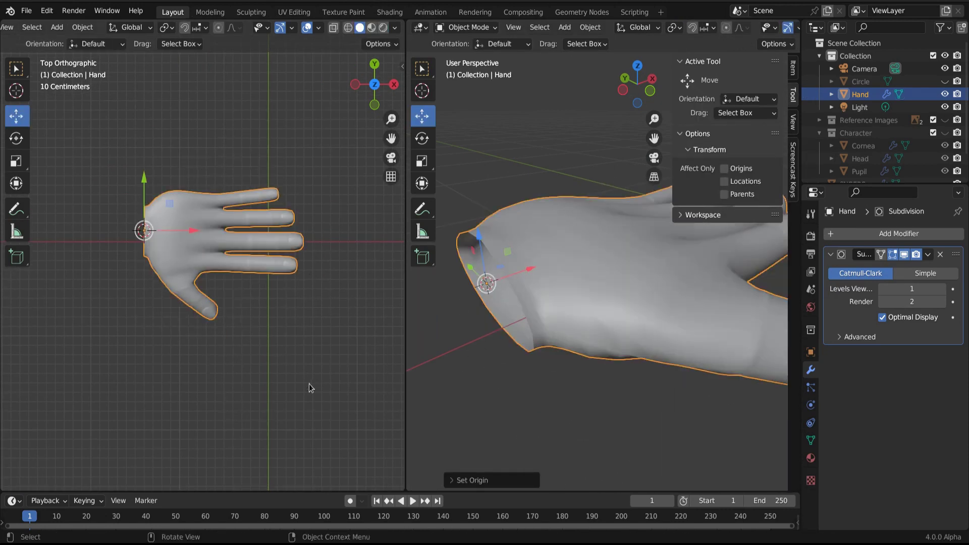
# - Move the Hand along the global X axis to the positive side, clear of the character's centre
pyautogui.scroll(-5, 268, 320)
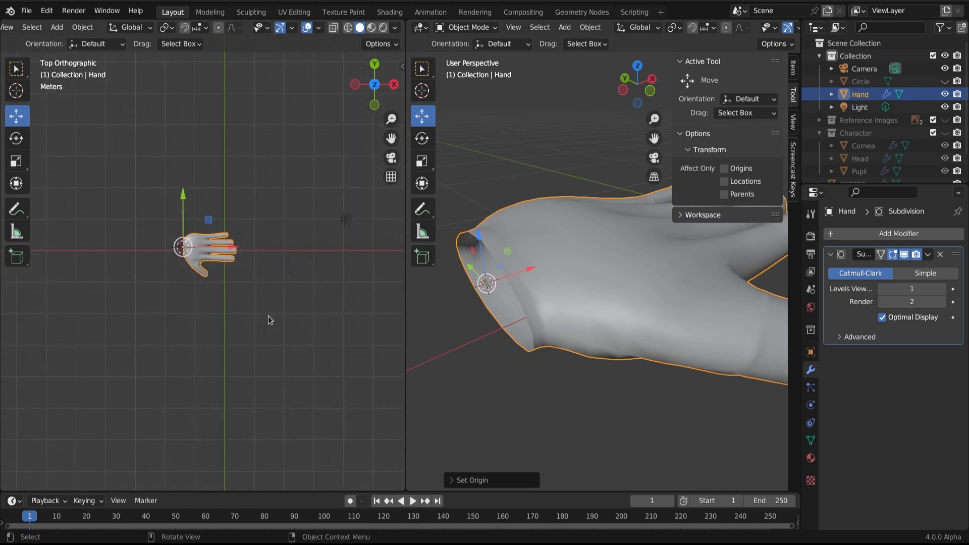
pyautogui.press('g')
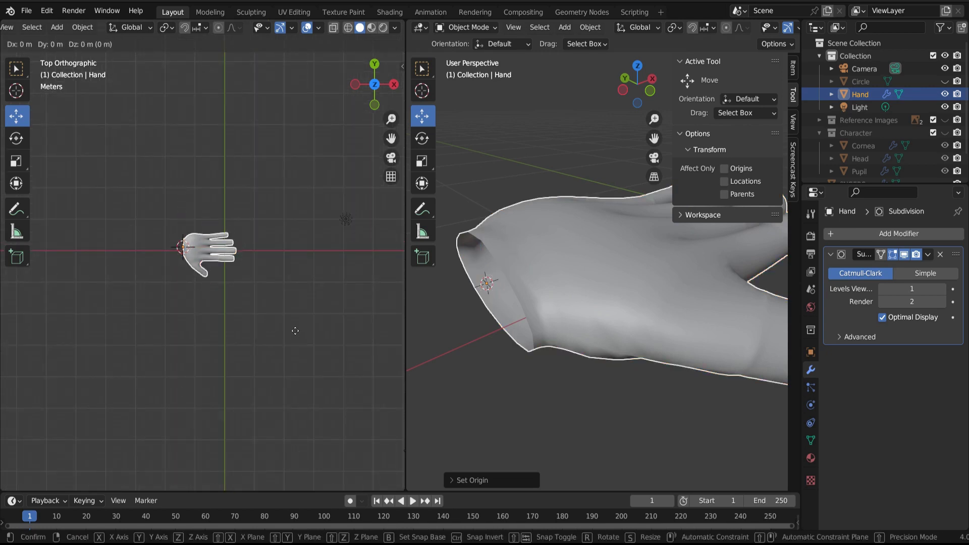
pyautogui.press('x')
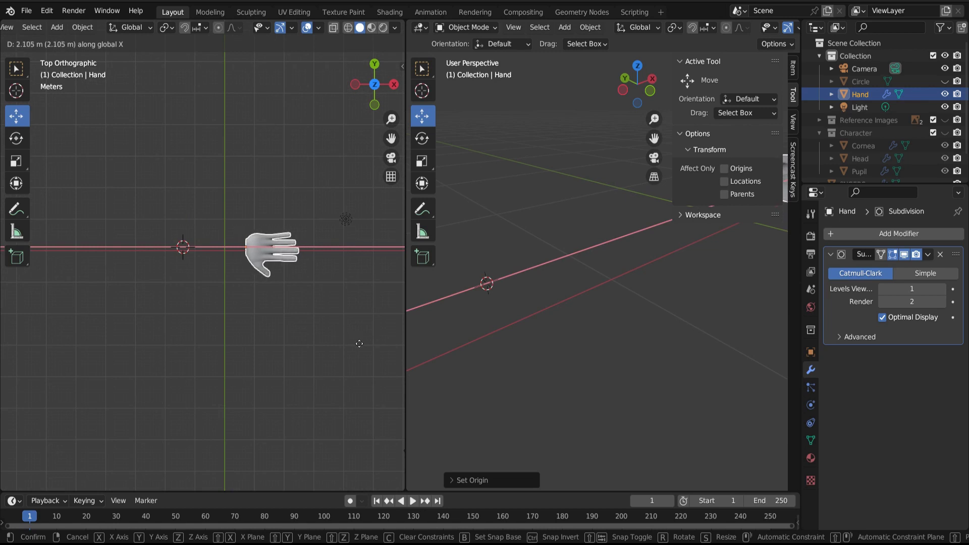
pyautogui.click(383, 352)
pyautogui.scroll(3, 222, 325)
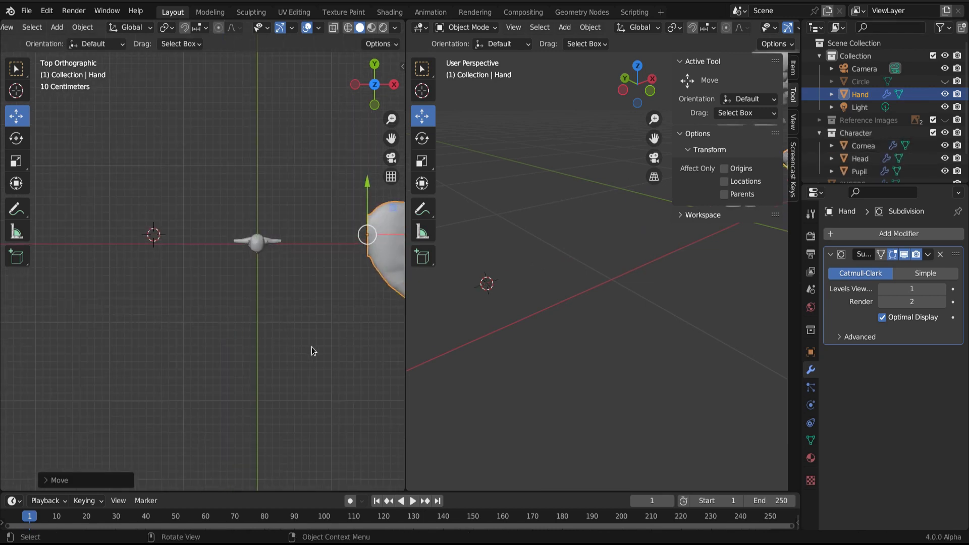
# - Scale the Hand down uniformly in the front view so its size suits the character's body
pyautogui.press('KP_1')
pyautogui.press('s')
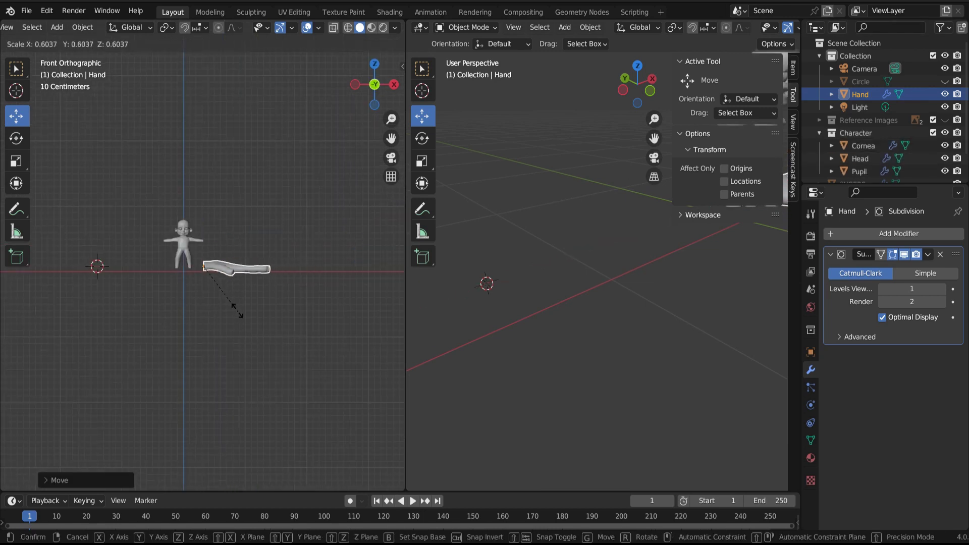
pyautogui.click(199, 283)
pyautogui.scroll(5, 217, 312)
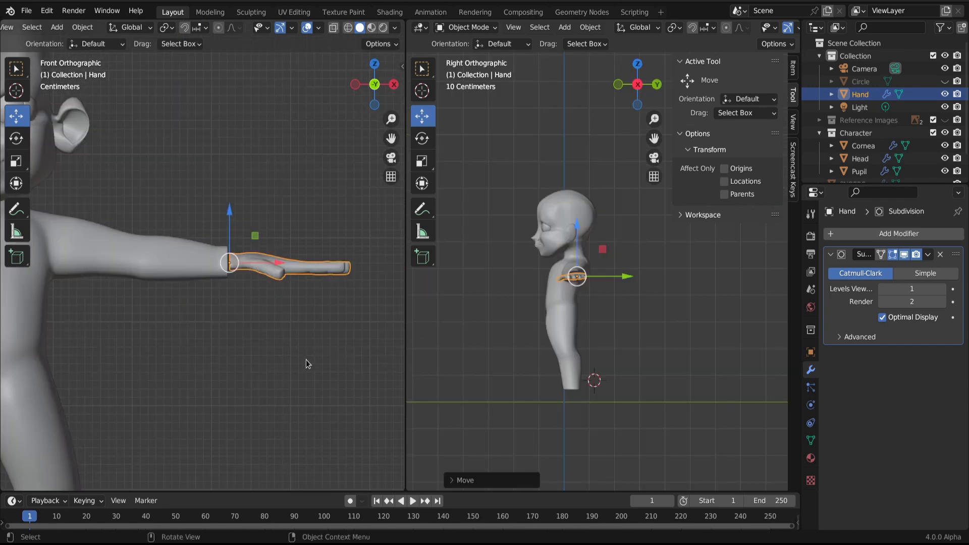
# - Fit the Hand at the open end of the character's arm and fine-tune its uniform scale to match the wrist
pyautogui.press('s')
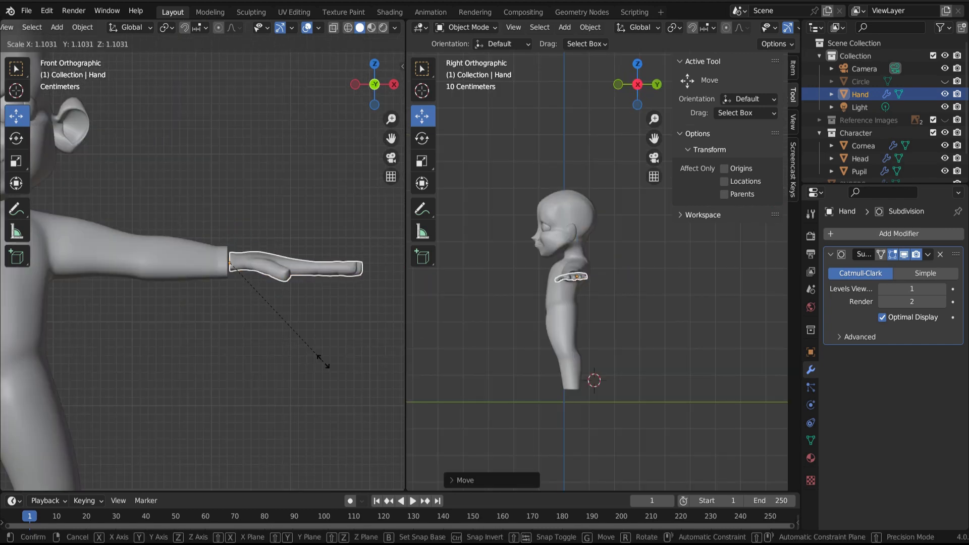
pyautogui.click(307, 350)
pyautogui.press('s')
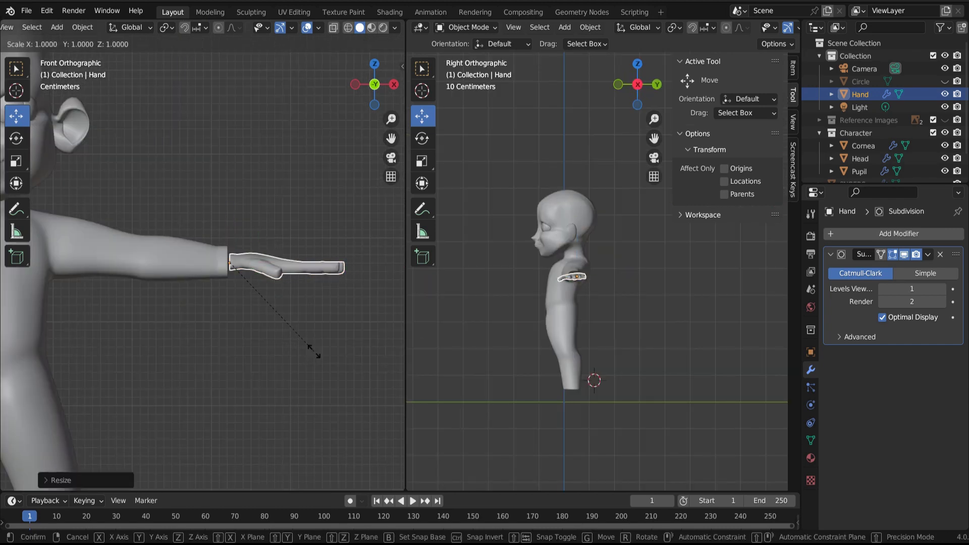
pyautogui.click(324, 357)
pyautogui.scroll(-8, 248, 356)
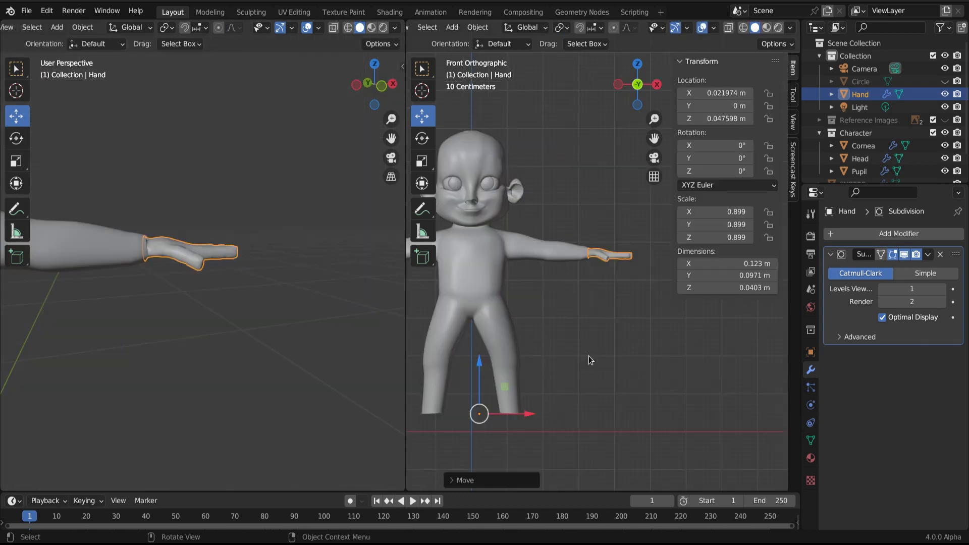
pyautogui.press('KP_Decimal')
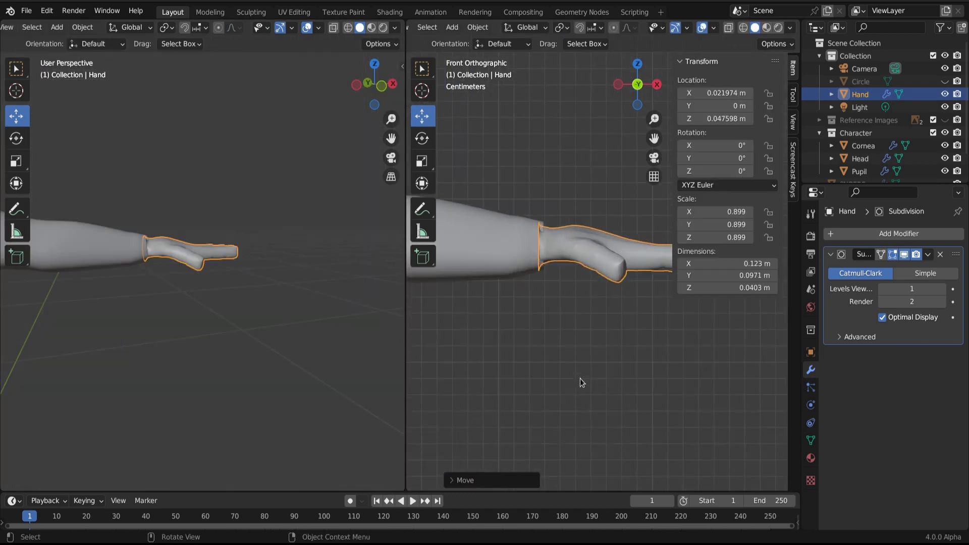
# - Move the Hand slightly outward along the global X axis, leaving a small gap between the arm and the wrist
pyautogui.press('g')
pyautogui.press('x')
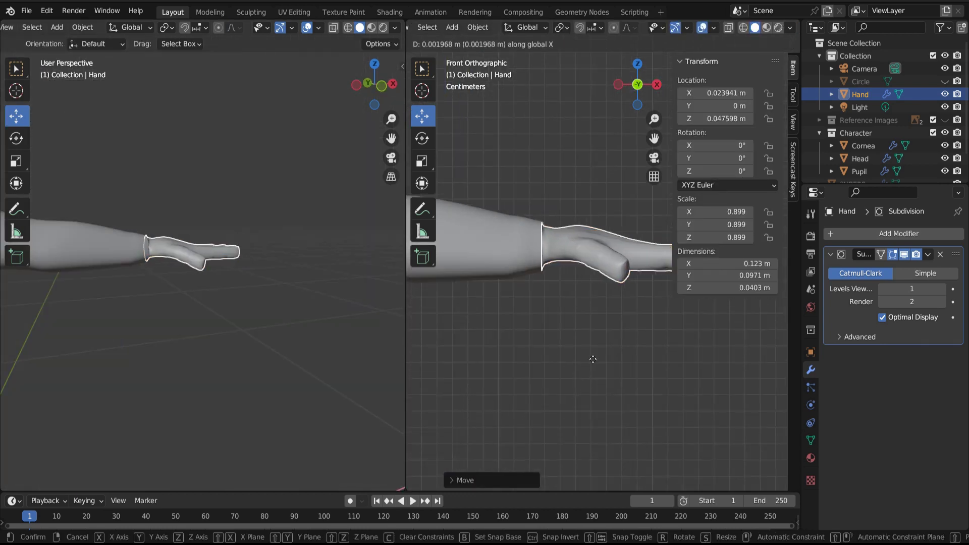
pyautogui.click(595, 357)
pyautogui.scroll(4, 502, 279)
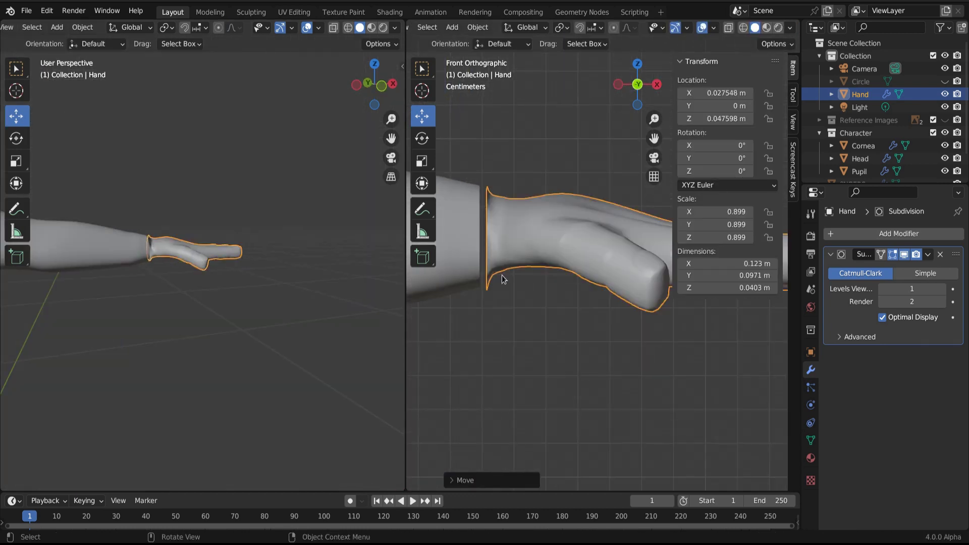
# - Join the Hand with the character's body mesh as Spaceman Leo and switch its mesh editing to edge selection
pyautogui.keyDown('shift'); pyautogui.click(461, 241); pyautogui.keyUp('shift')
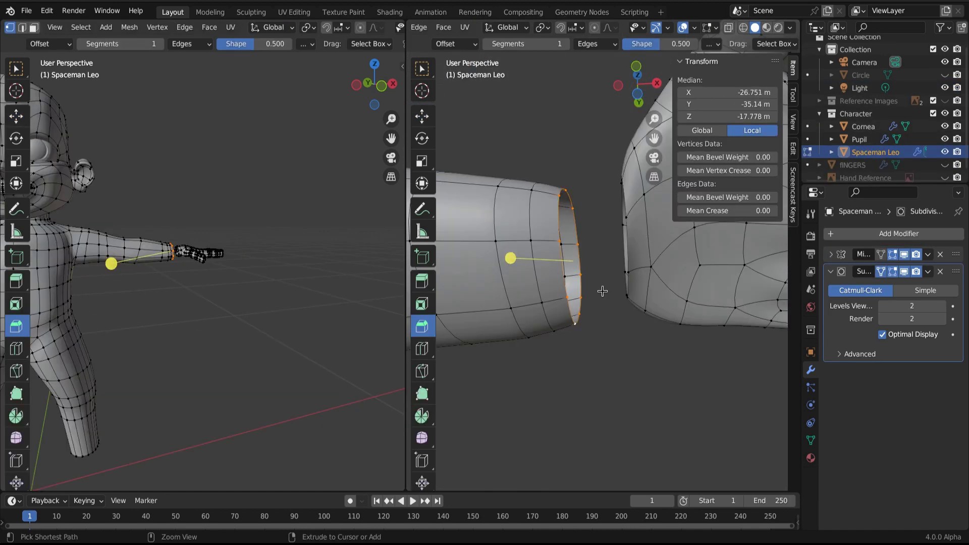
pyautogui.moveTo(604, 290); pyautogui.dragTo(603, 402, button='middle')
pyautogui.press('2')
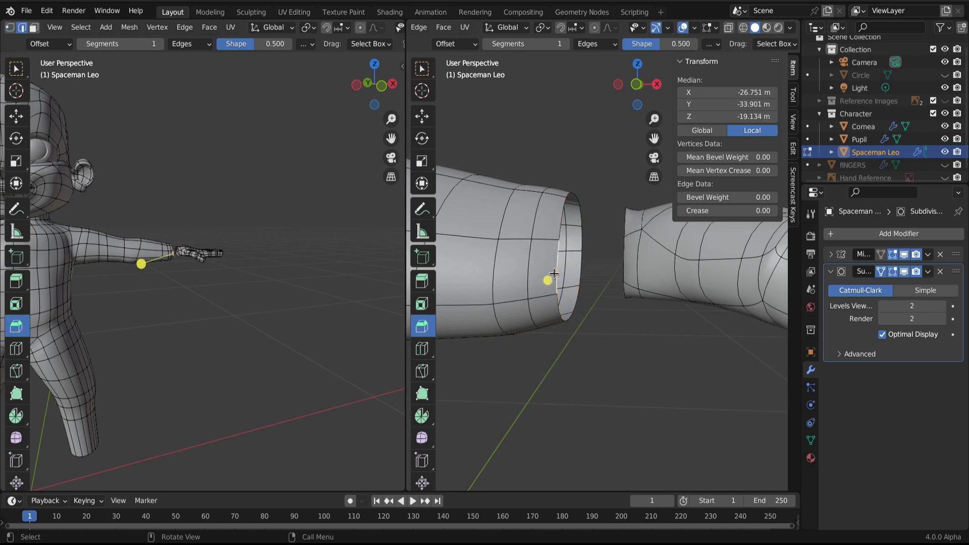
# - Fill the gap between the arm's open edge loop and the hand's wrist loop with connecting faces
pyautogui.keyDown('alt'); pyautogui.click(554, 274); pyautogui.keyUp('alt')
pyautogui.press('f')
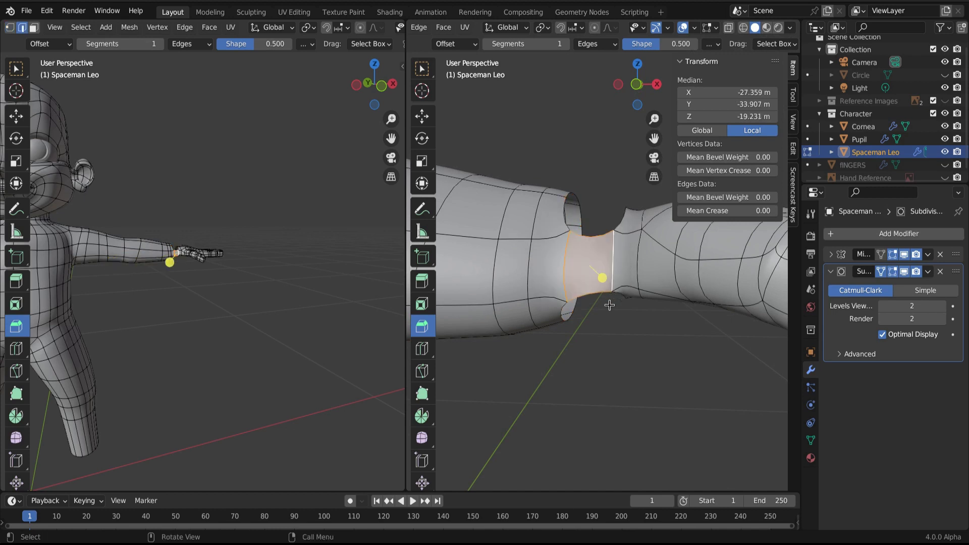
pyautogui.moveTo(606, 317); pyautogui.dragTo(603, 357, button='middle')
pyautogui.click(582, 266)
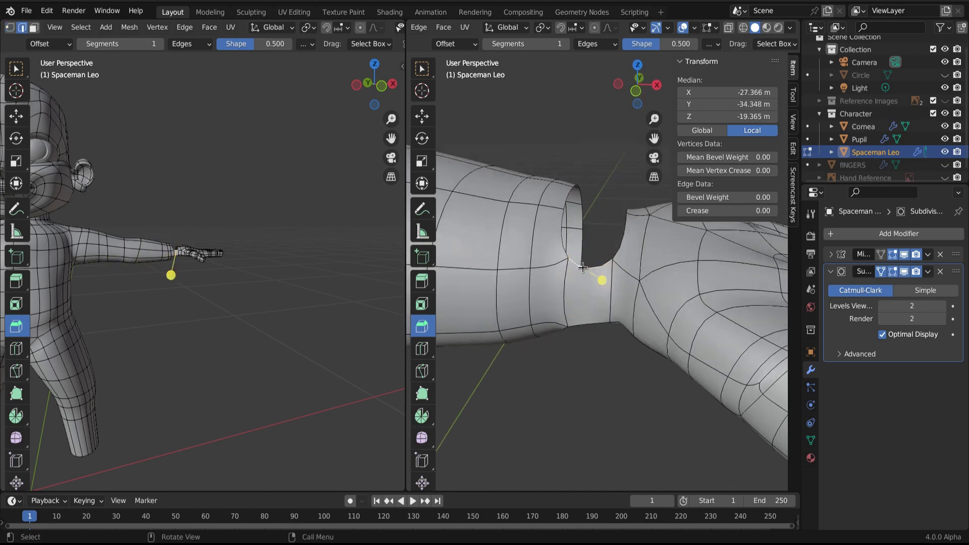
pyautogui.moveTo(583, 268); pyautogui.dragTo(611, 444, button='middle')
# - Select the entire hand mesh beyond the wrist in wireframe shading and scale it up slightly
pyautogui.scroll(-10, 611, 444)
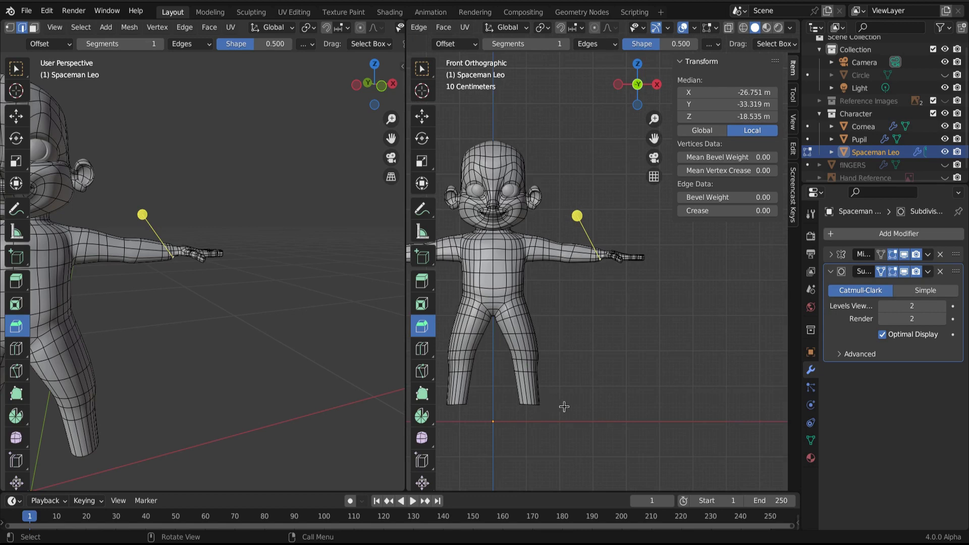
pyautogui.scroll(-4, 571, 401)
pyautogui.scroll(12, 570, 394)
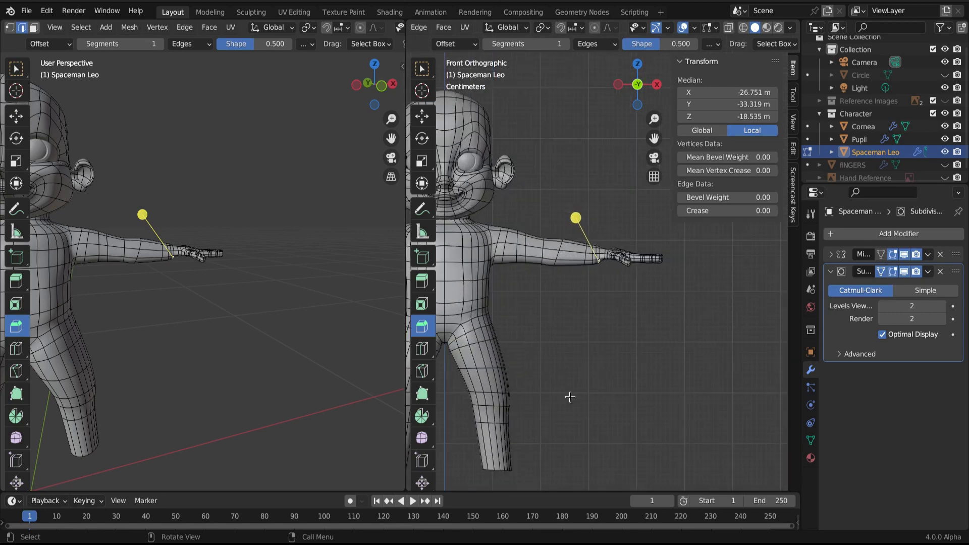
pyautogui.keyDown('shift'); pyautogui.moveTo(664, 383); pyautogui.dragTo(584, 404, button='middle'); pyautogui.keyUp('shift')
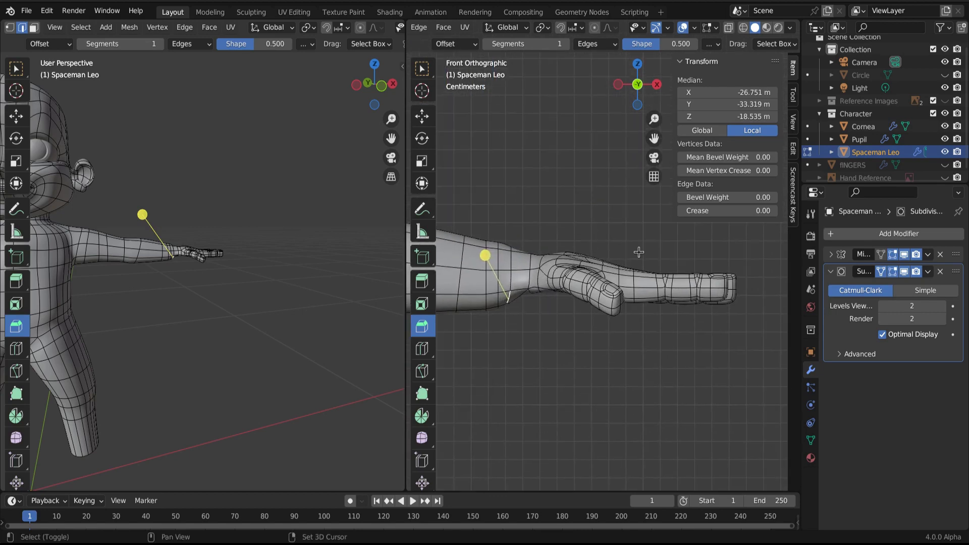
pyautogui.click(743, 27)
pyautogui.moveTo(537, 207); pyautogui.dragTo(752, 397)
pyautogui.press('s')
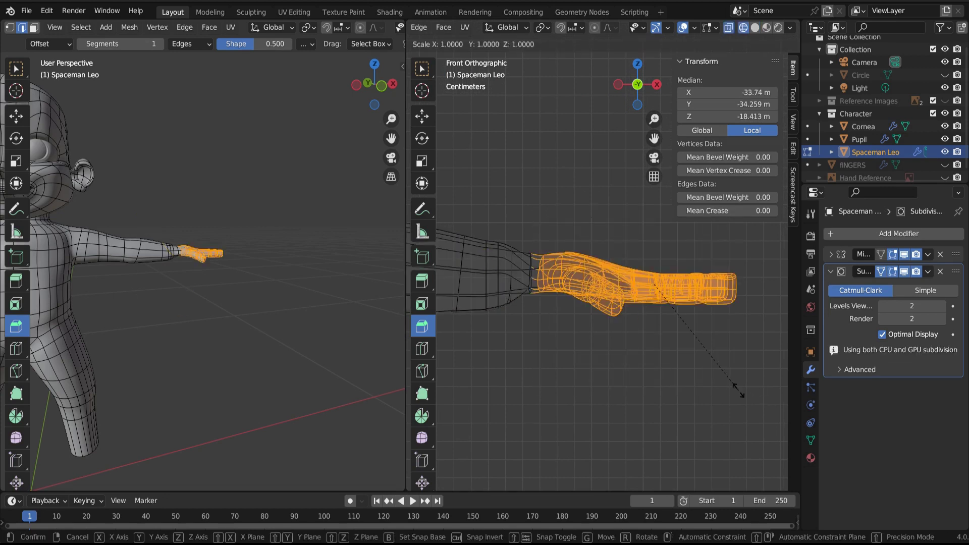
pyautogui.click(764, 393)
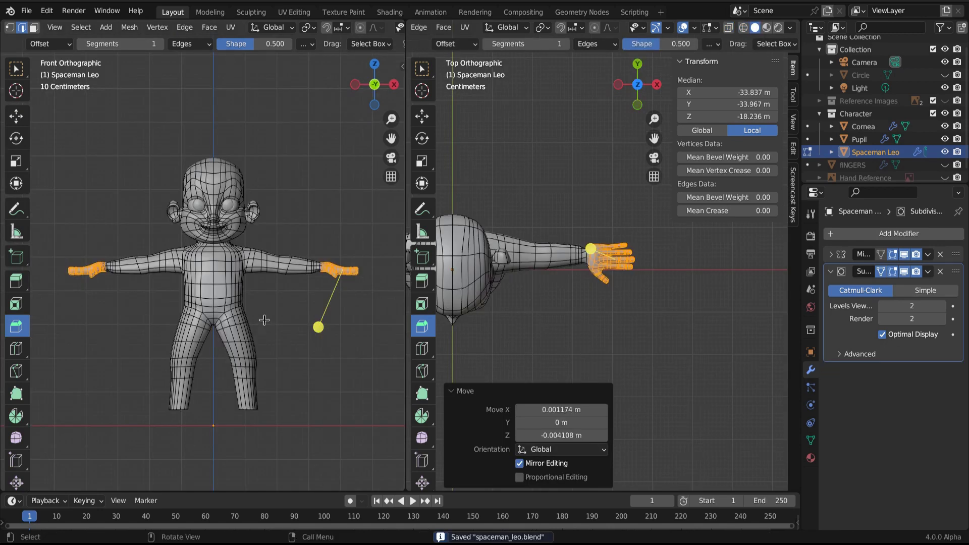